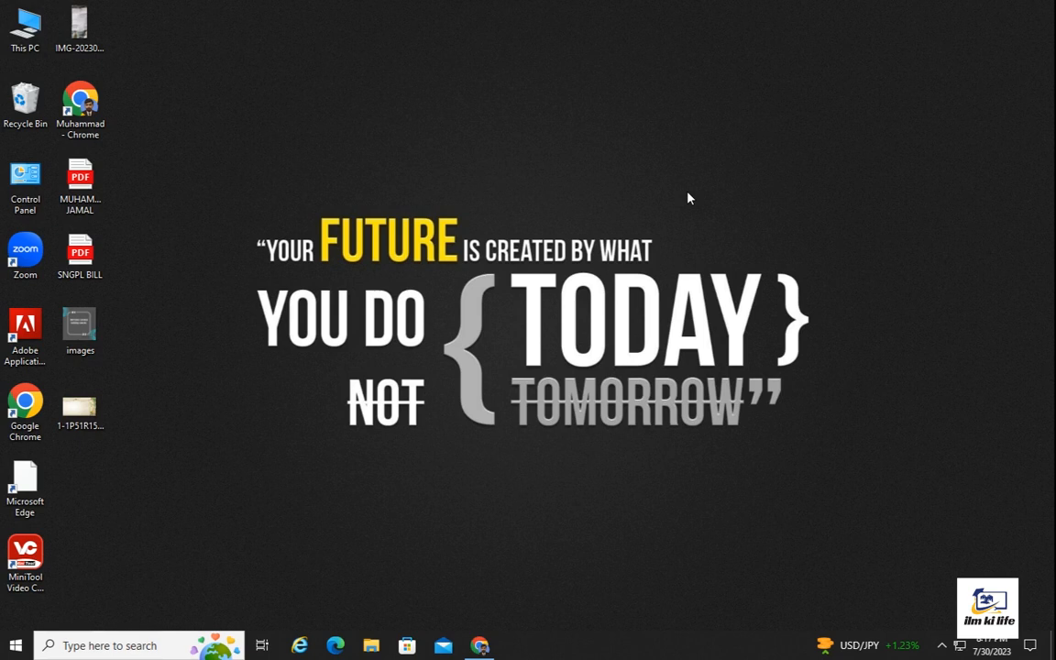
# Step: Open Word with a new blank document and fill it with sample paragraphs generated by =rand(10)
pyautogui.press('super+r')
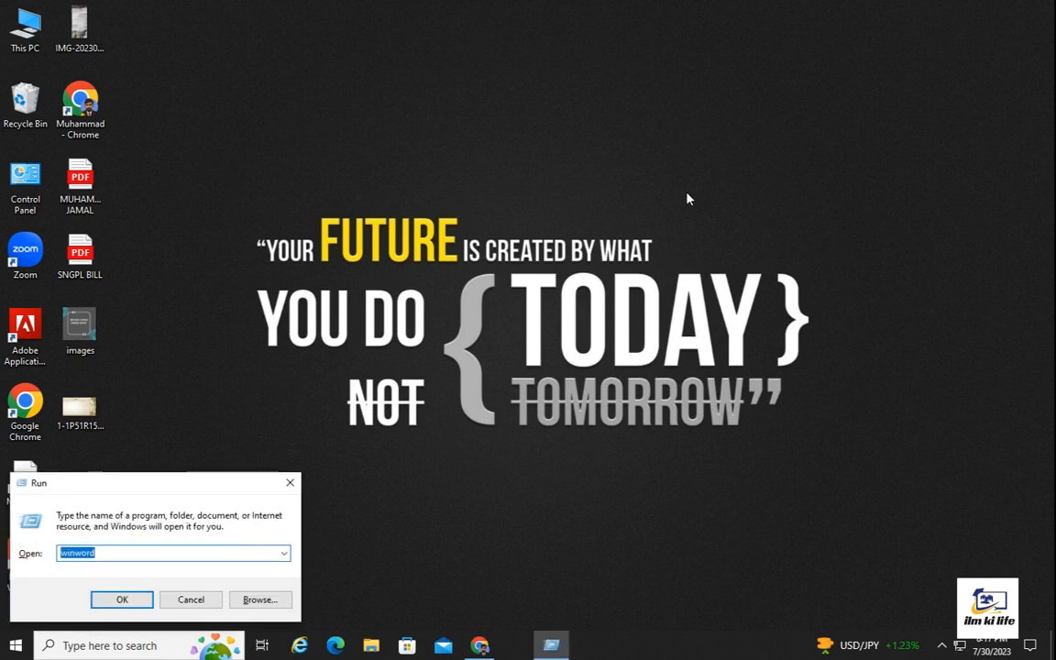
pyautogui.press('Return')
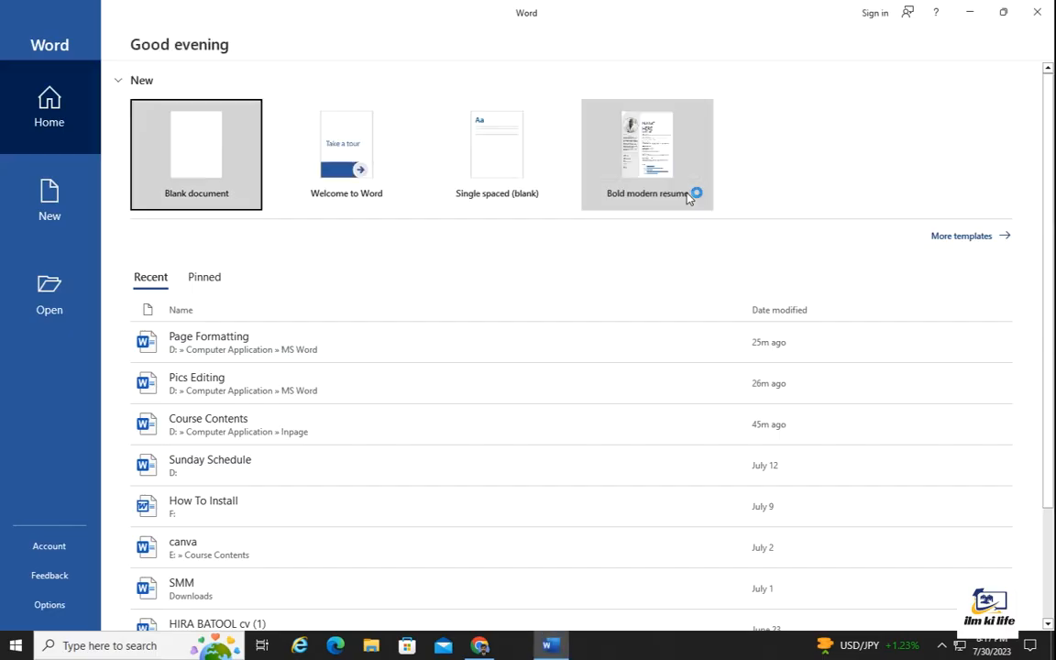
pyautogui.click(205, 154)
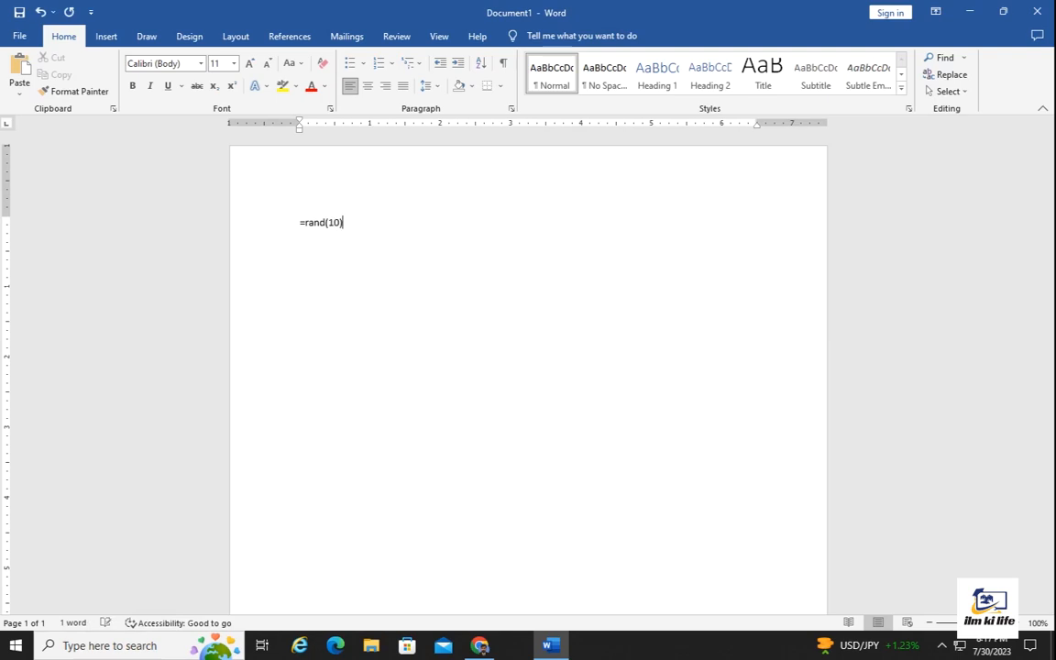
pyautogui.press('Return')
pyautogui.hotkey('ctrl', 'Home')
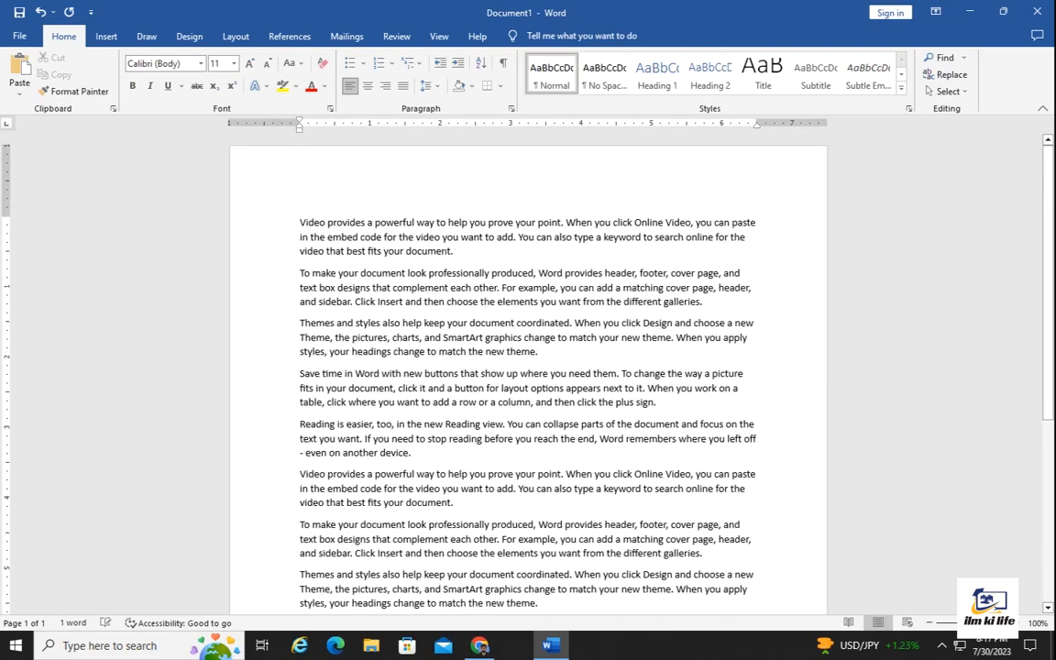
# Step: Open the custom watermark settings for the document and choose the picture watermark option
pyautogui.click(193, 35)
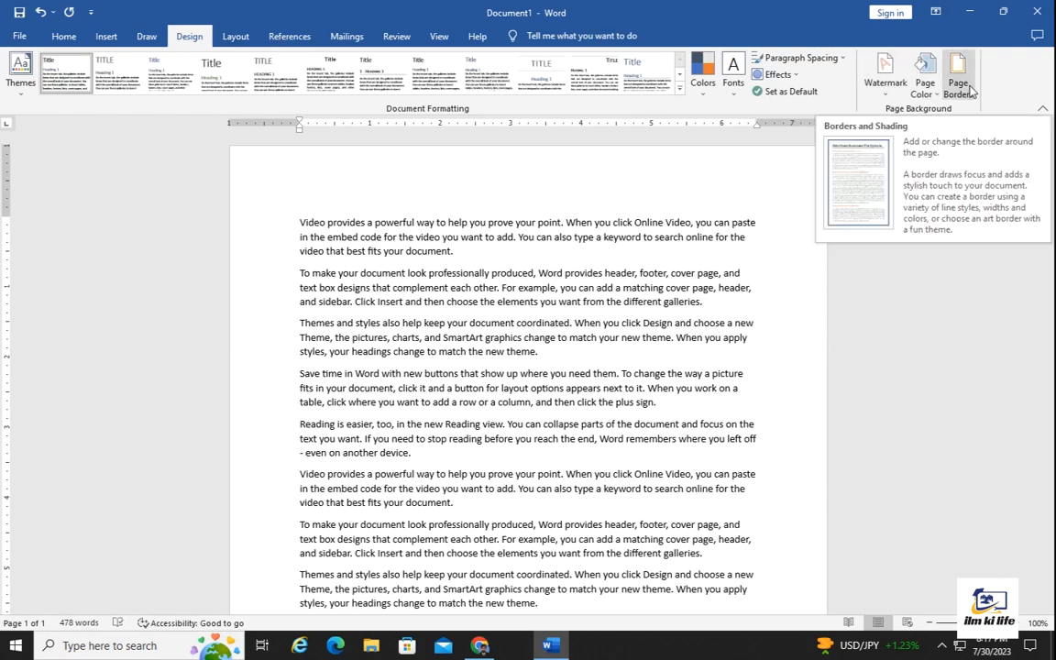
pyautogui.click(888, 88)
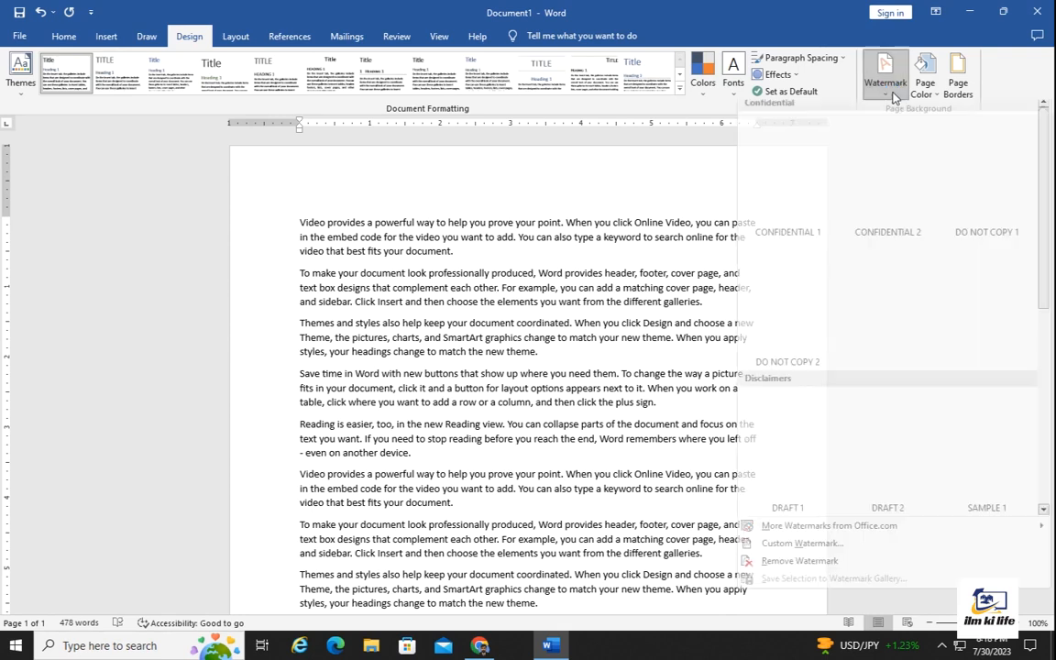
pyautogui.click(782, 551)
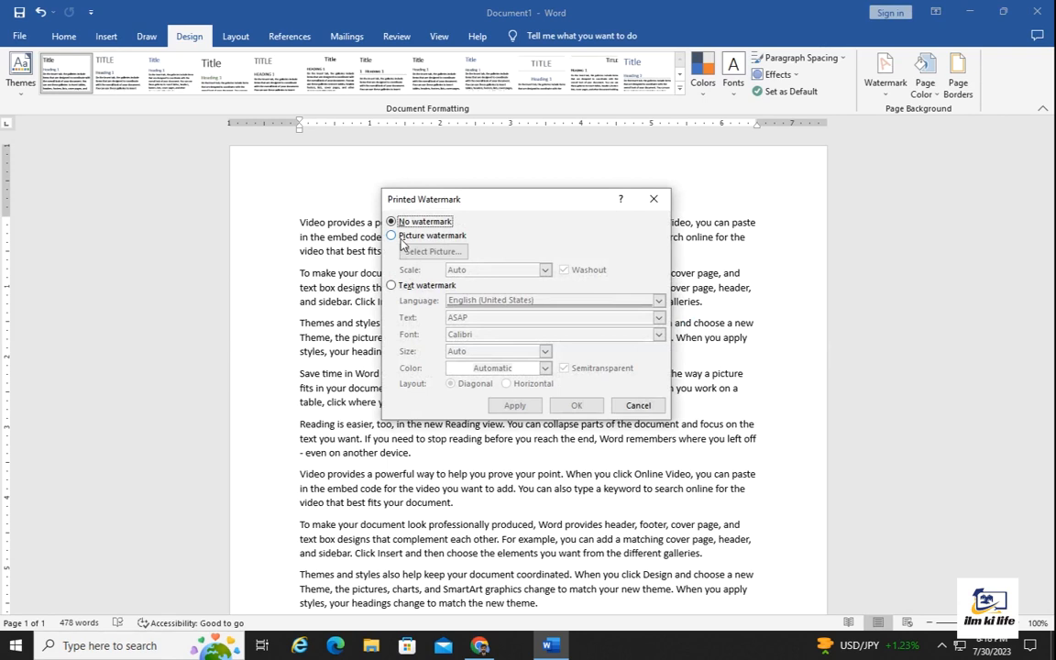
pyautogui.click(400, 238)
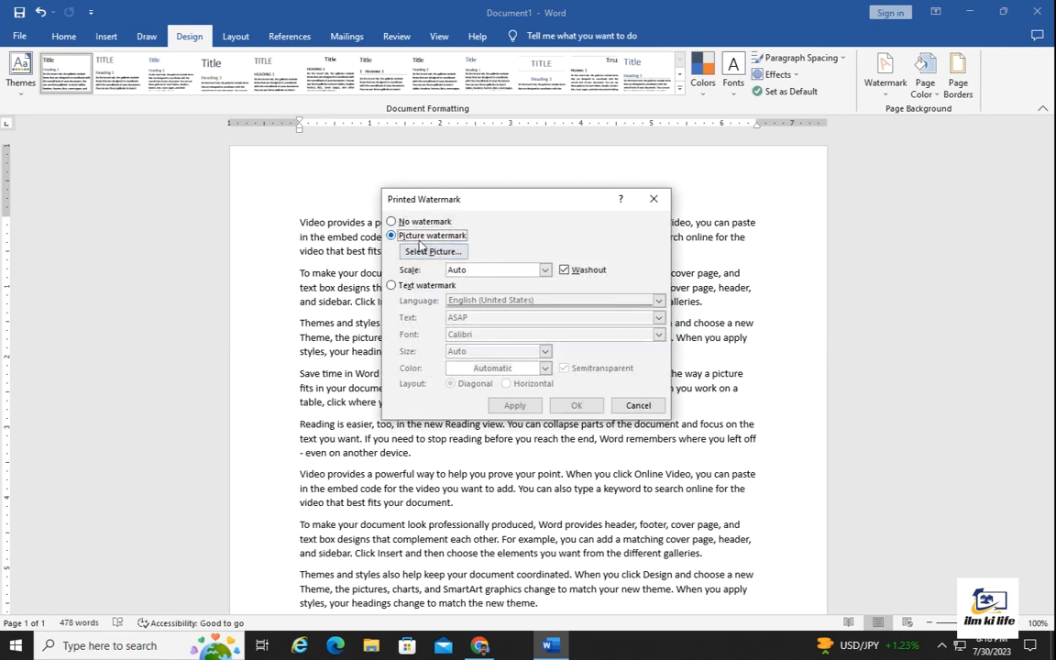
# Step: Choose the Untitled design PNG from the Downloads folder, working offline, and apply it as the page's watermark with automatic scale and Washout
pyautogui.click(429, 252)
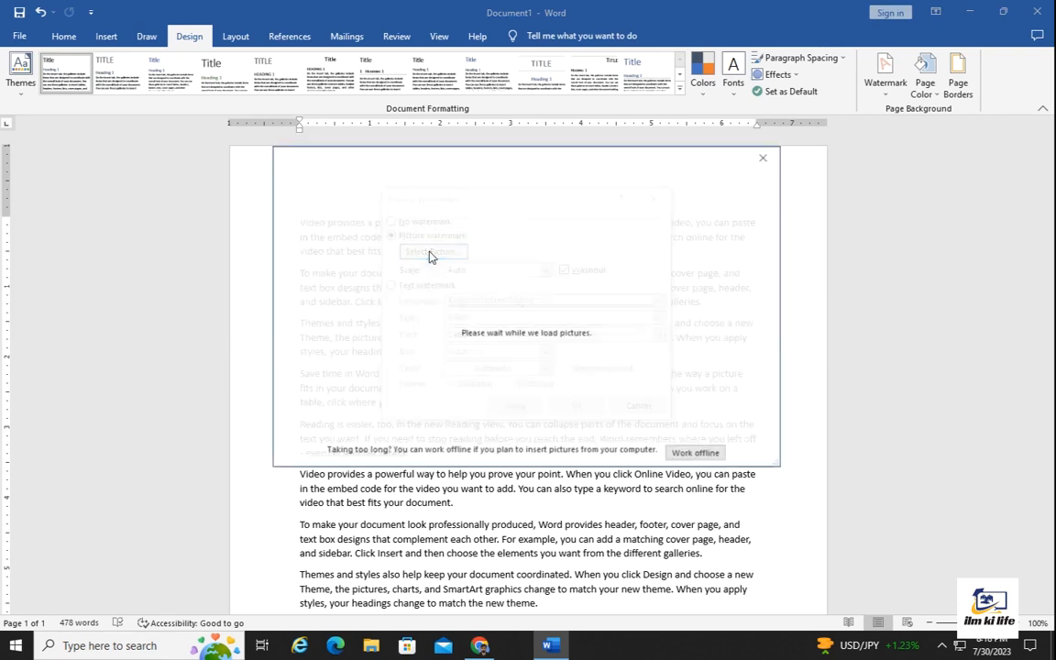
pyautogui.click(697, 455)
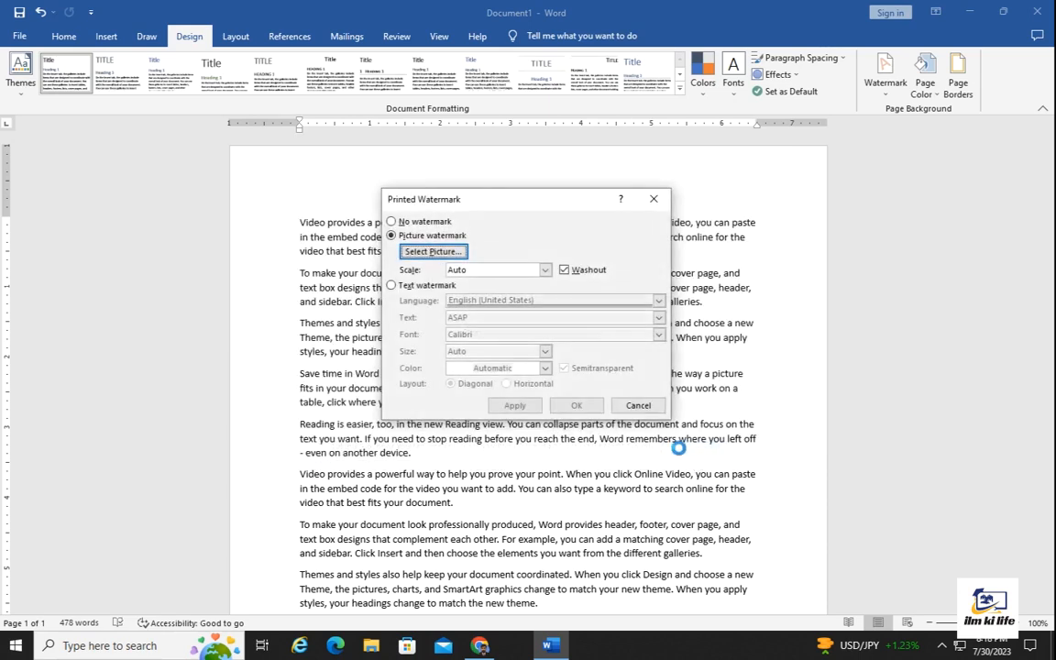
pyautogui.click(443, 243)
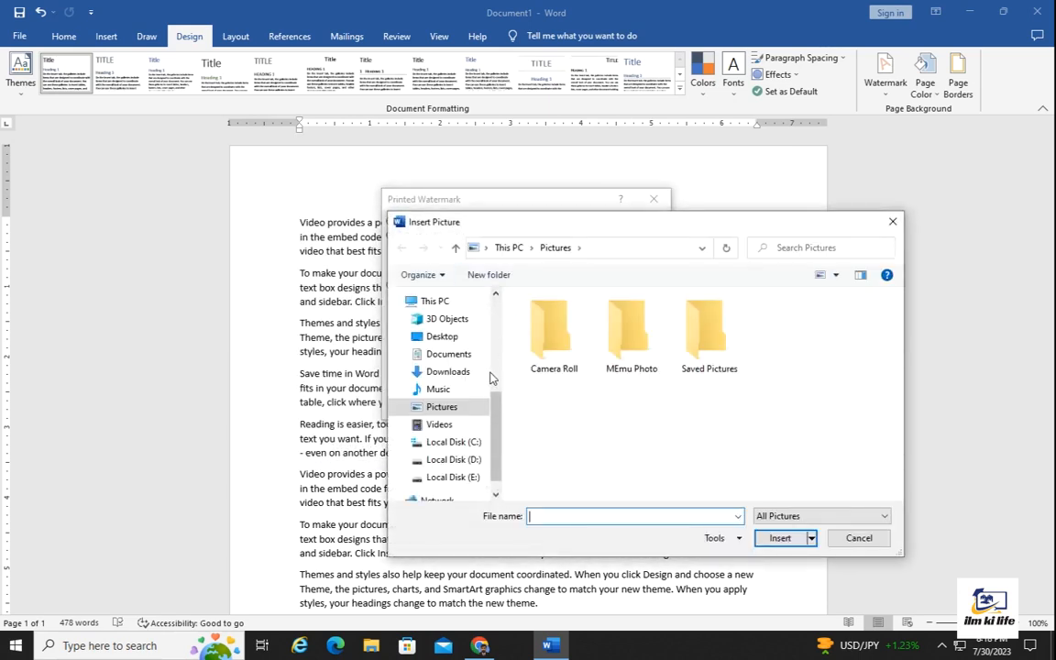
pyautogui.click(444, 339)
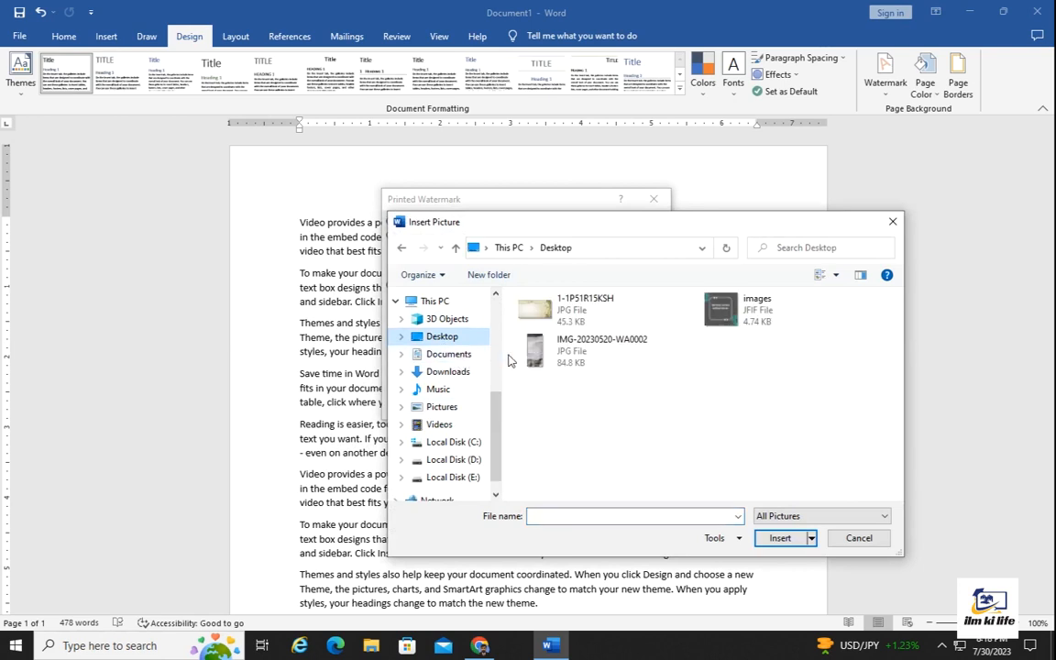
pyautogui.click(448, 374)
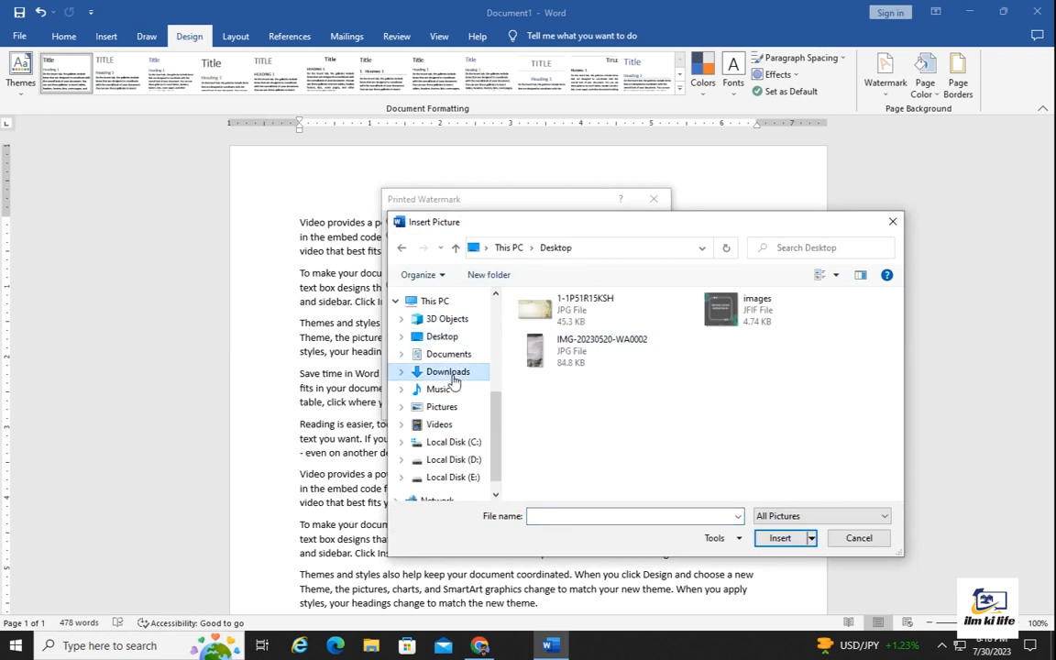
pyautogui.scroll(-8, 669, 412)
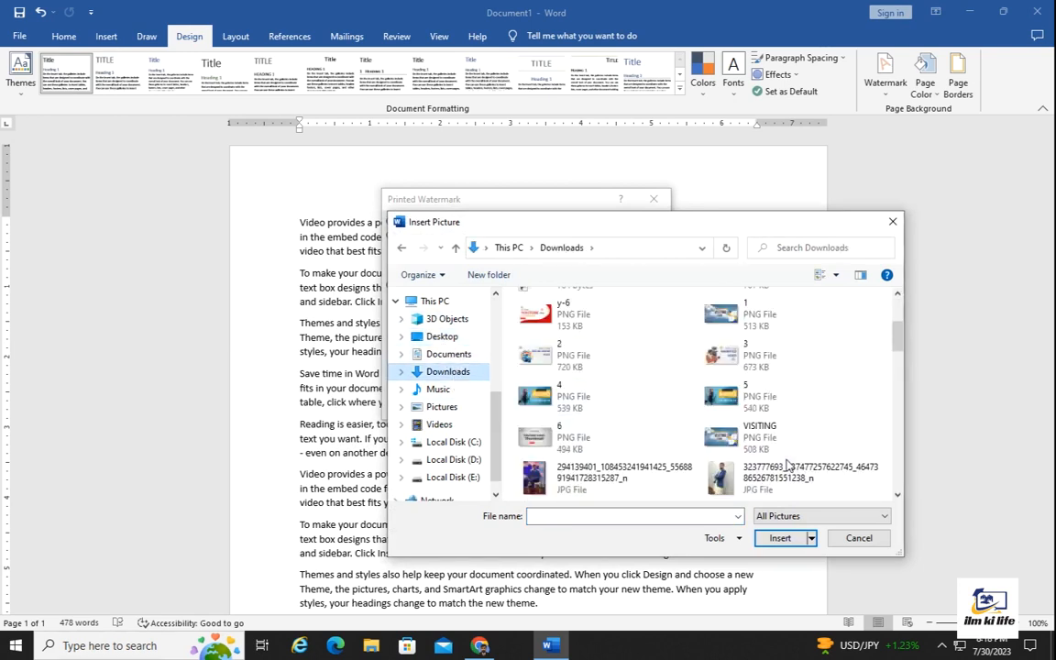
pyautogui.scroll(-5, 664, 420)
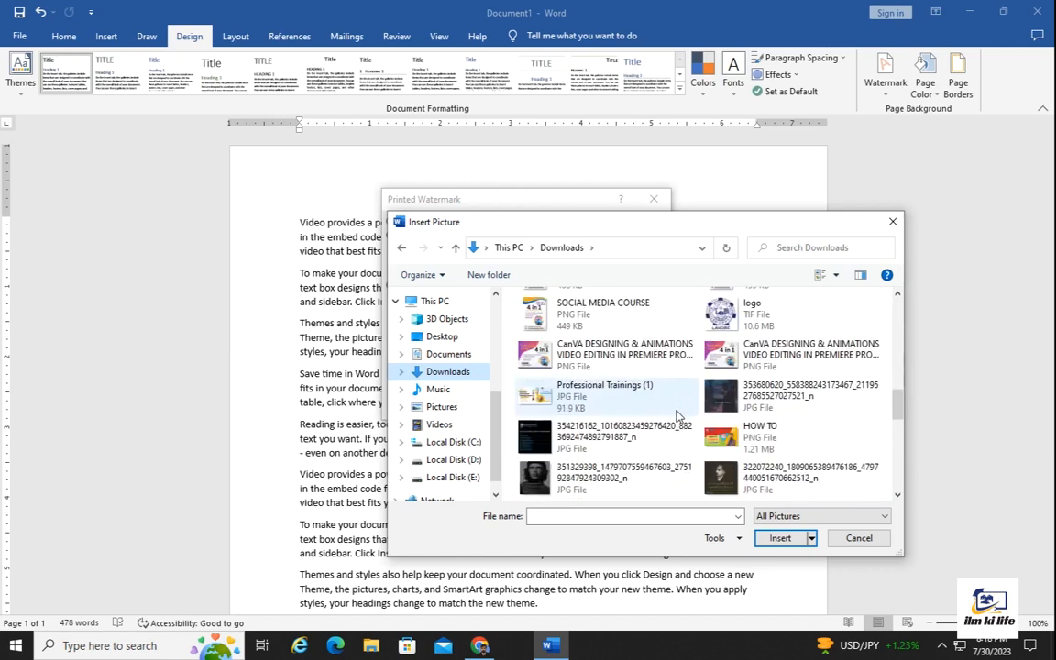
pyautogui.scroll(-3, 678, 413)
pyautogui.scroll(-2, 681, 411)
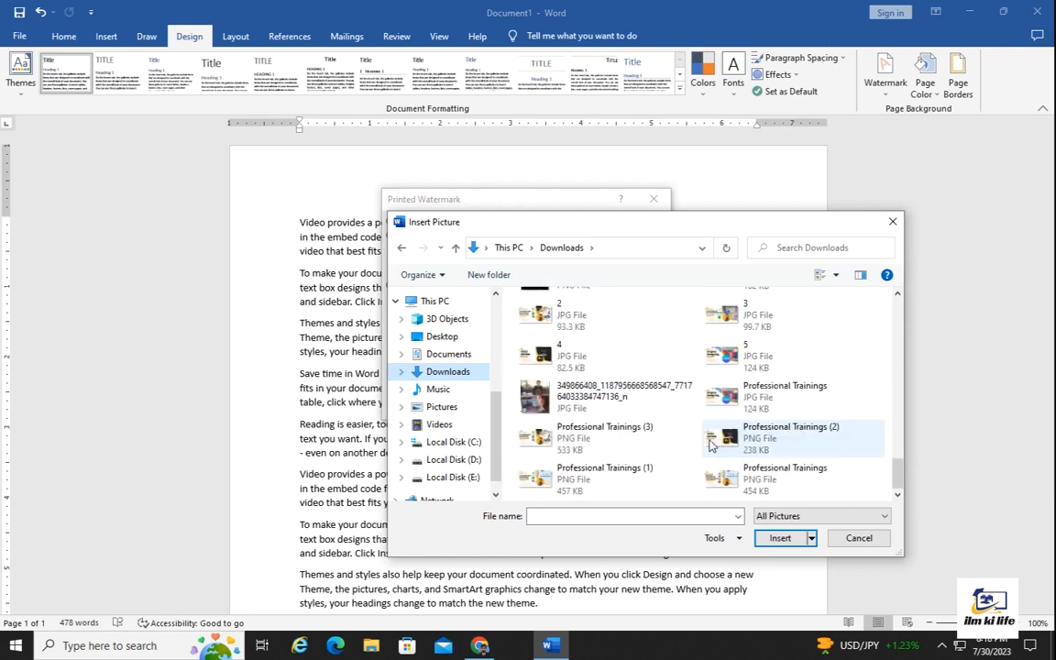
pyautogui.scroll(3, 683, 452)
pyautogui.scroll(15, 678, 447)
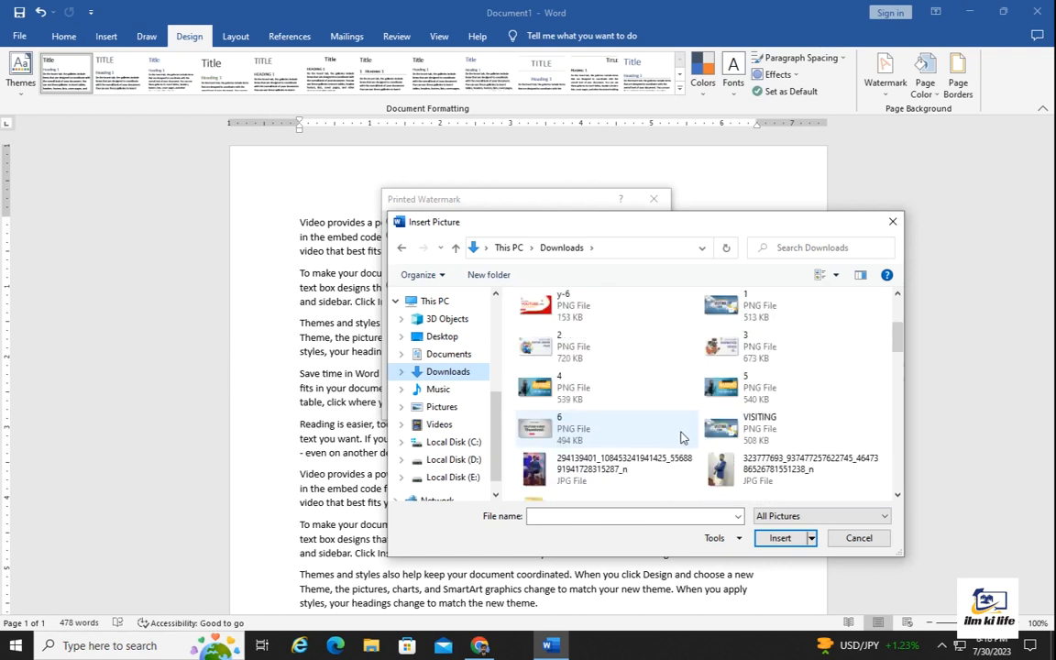
pyautogui.scroll(3, 673, 417)
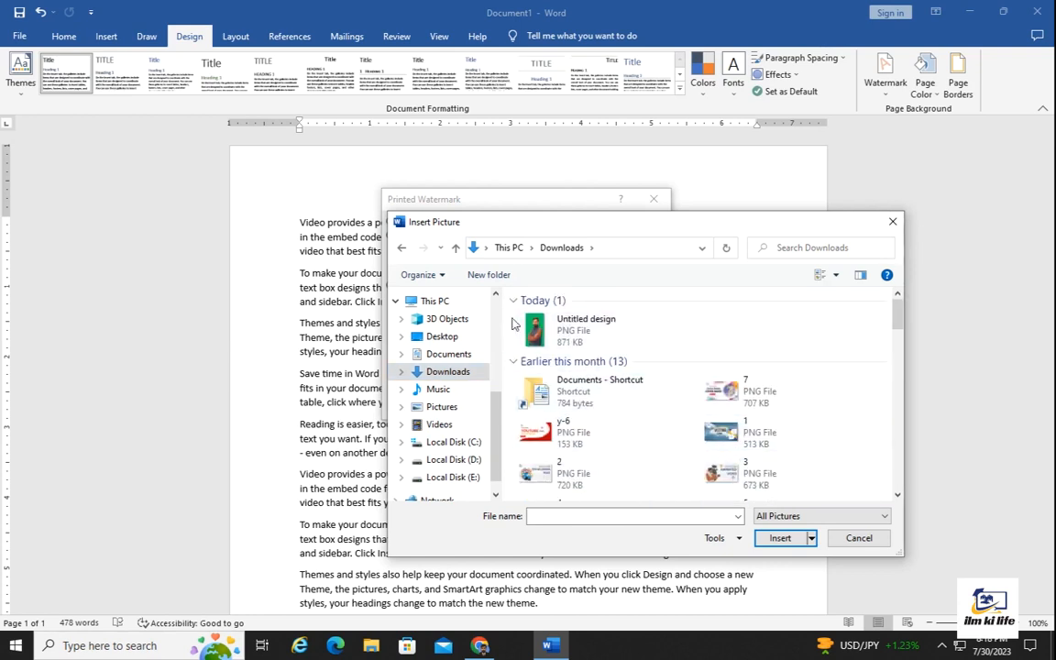
pyautogui.click(566, 341)
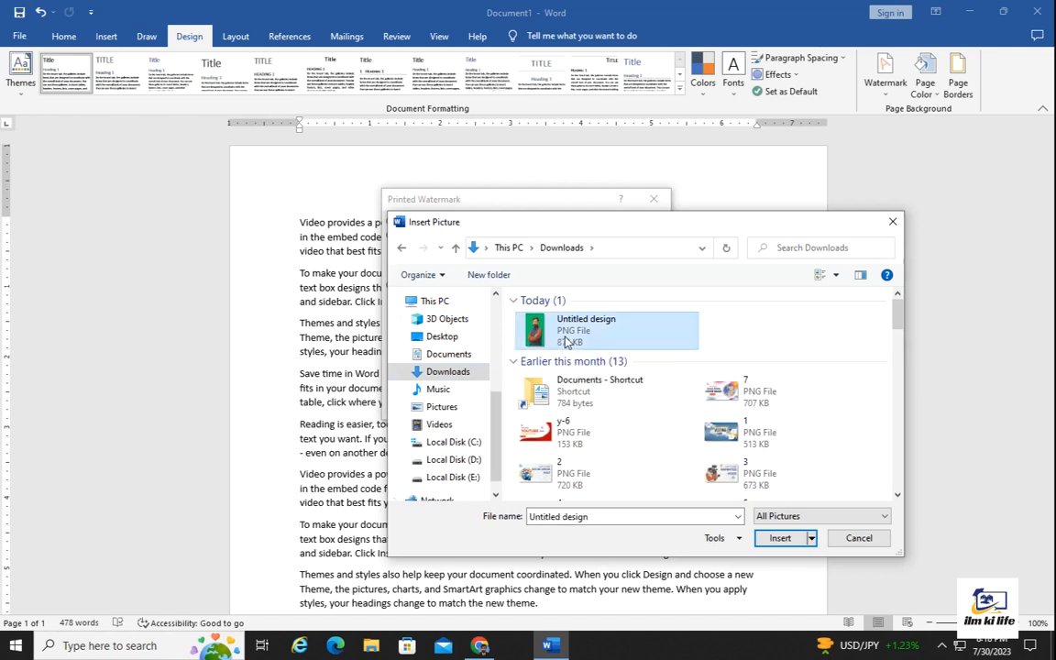
pyautogui.click(789, 541)
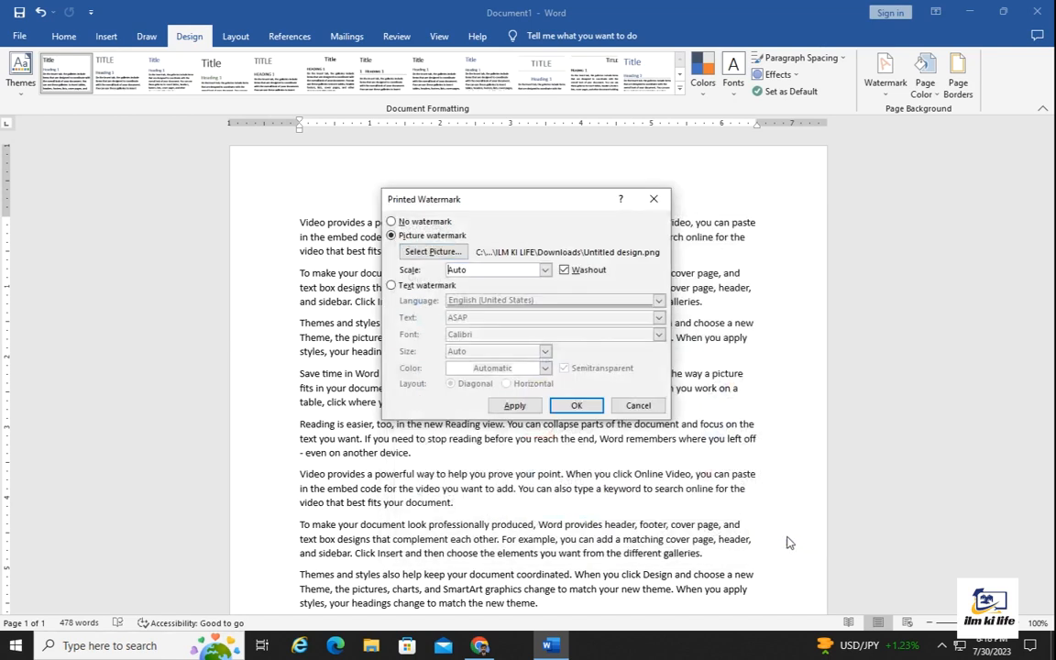
pyautogui.click(515, 407)
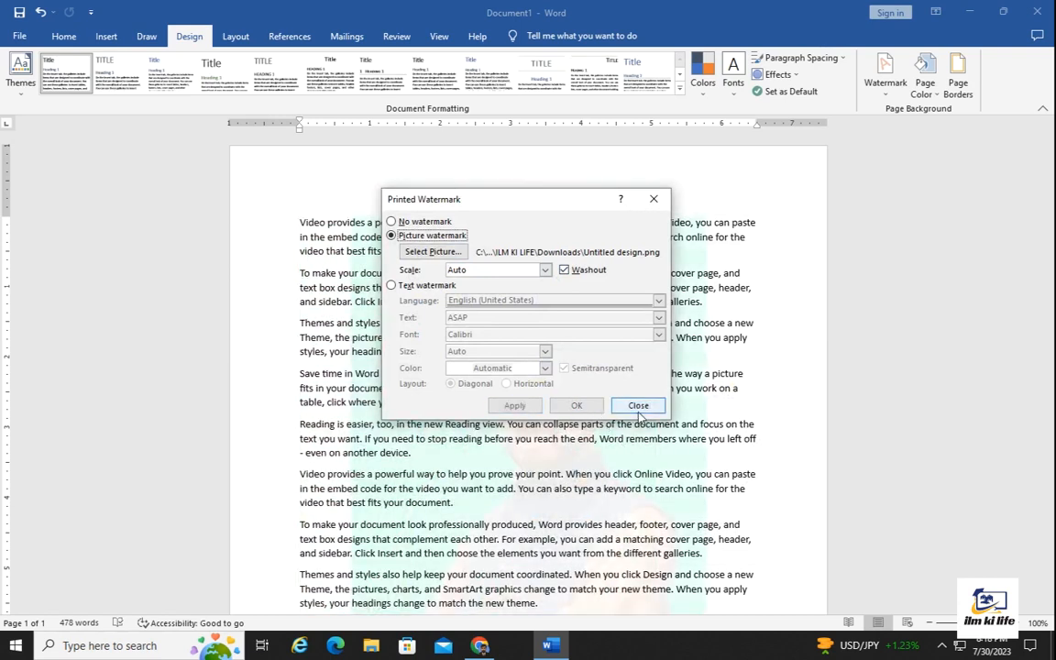
pyautogui.click(638, 409)
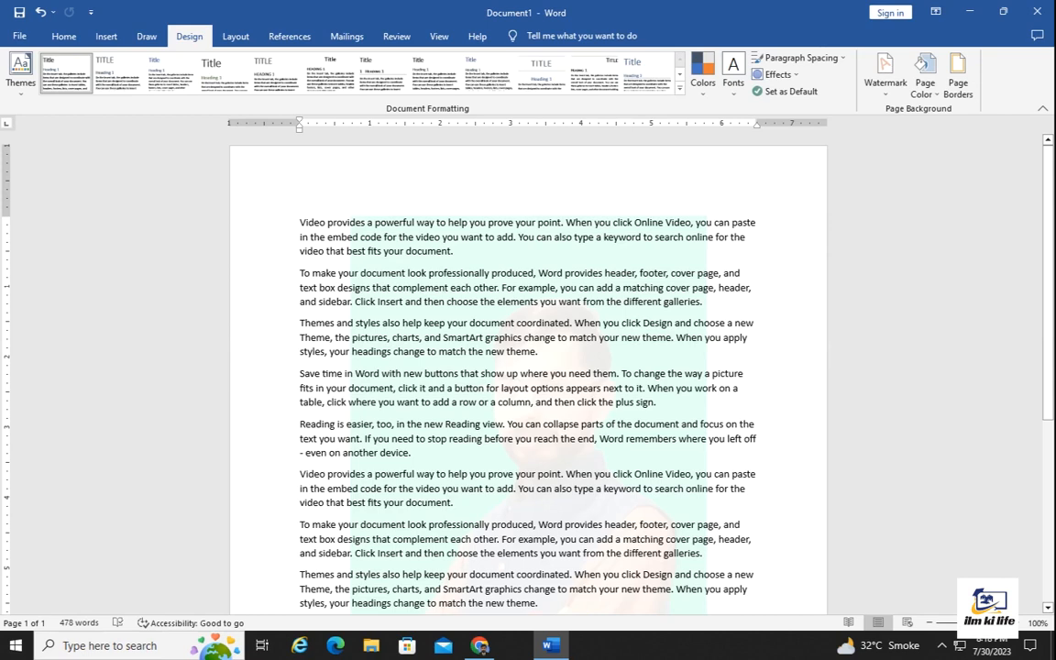
# Step: Check the watermarked page in the print preview and inspect the lower part of the document
pyautogui.hotkey('ctrl', 'p')
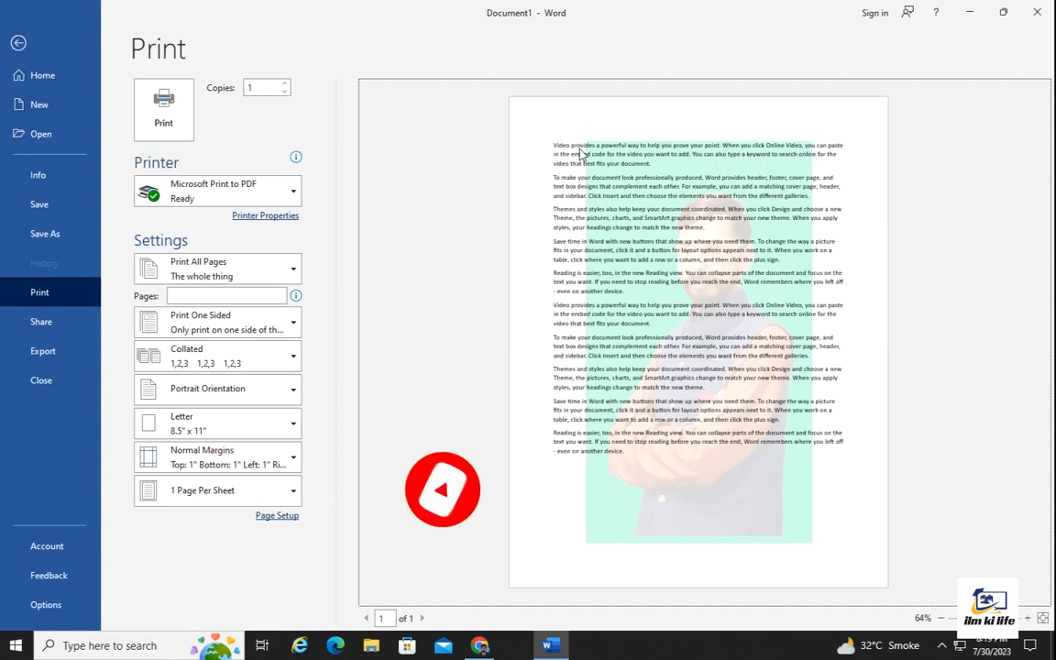
pyautogui.click(19, 42)
pyautogui.scroll(-8, 527, 366)
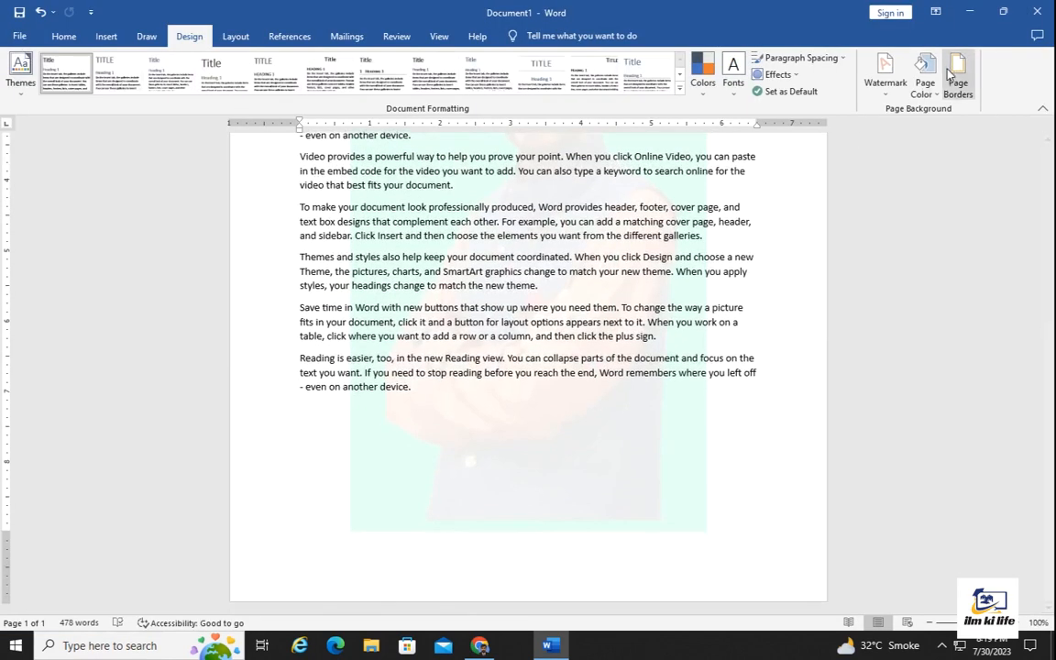
# Step: Reopen the custom watermark settings and apply the existing picture watermark with Washout turned off
pyautogui.click(884, 69)
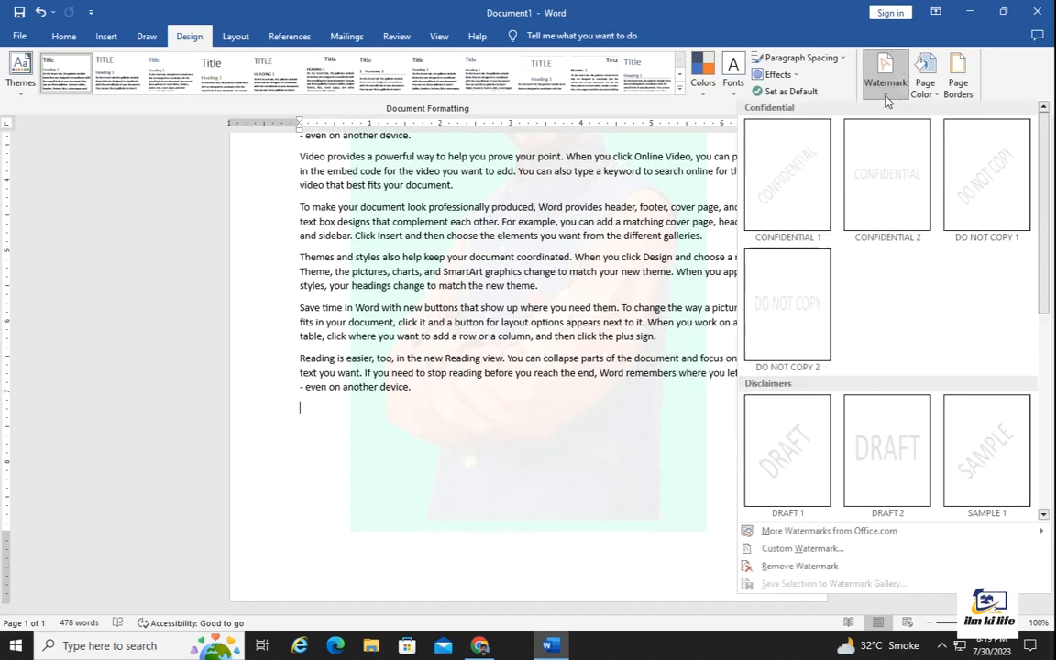
pyautogui.click(794, 551)
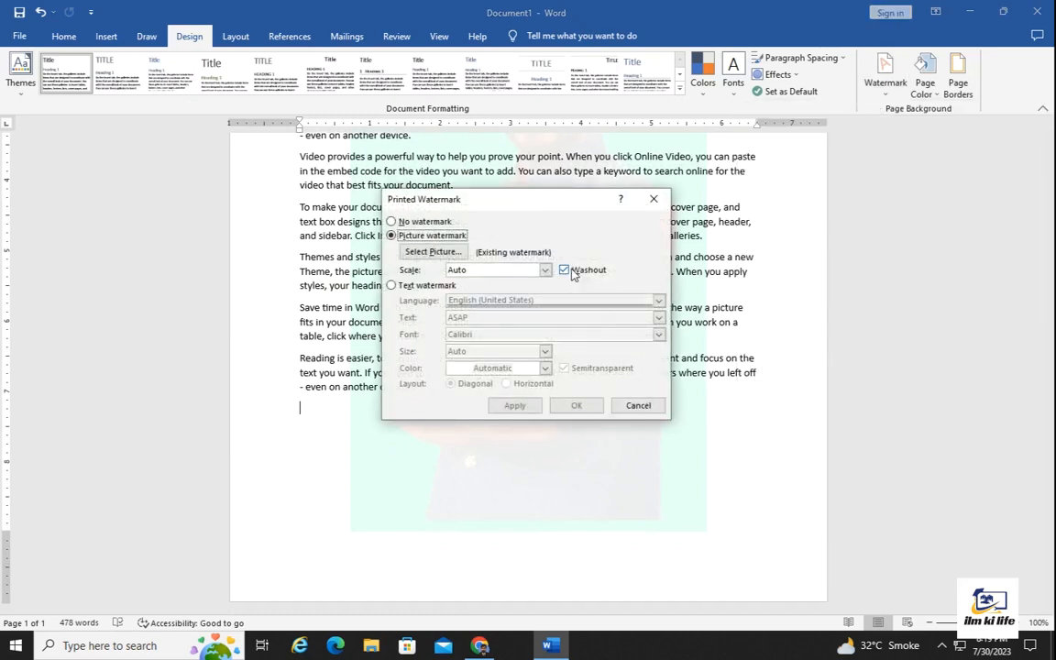
pyautogui.click(565, 270)
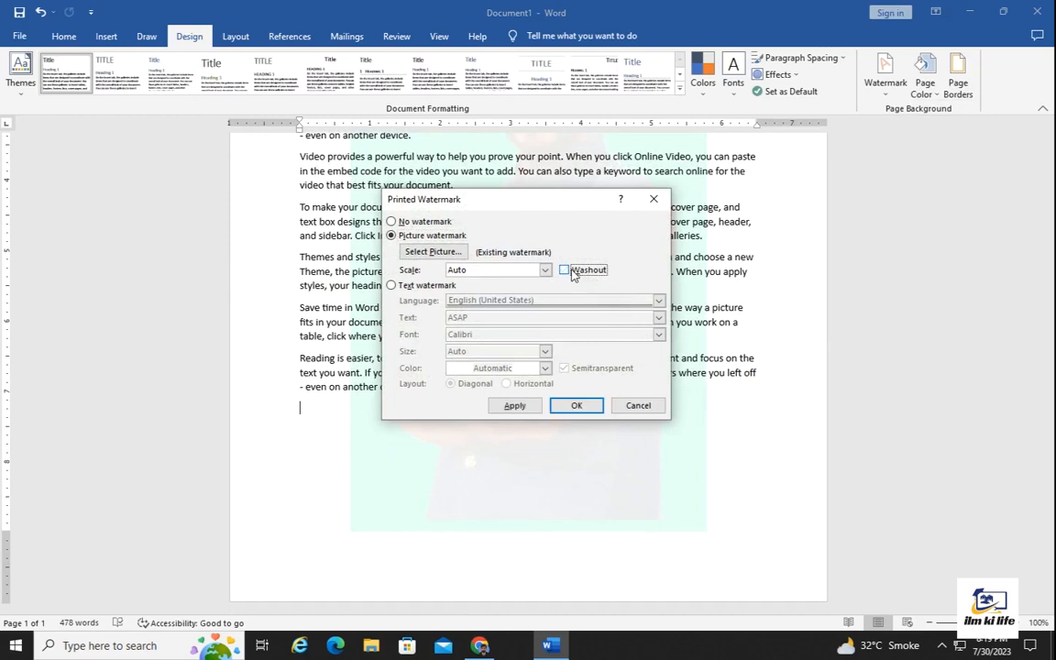
pyautogui.click(516, 406)
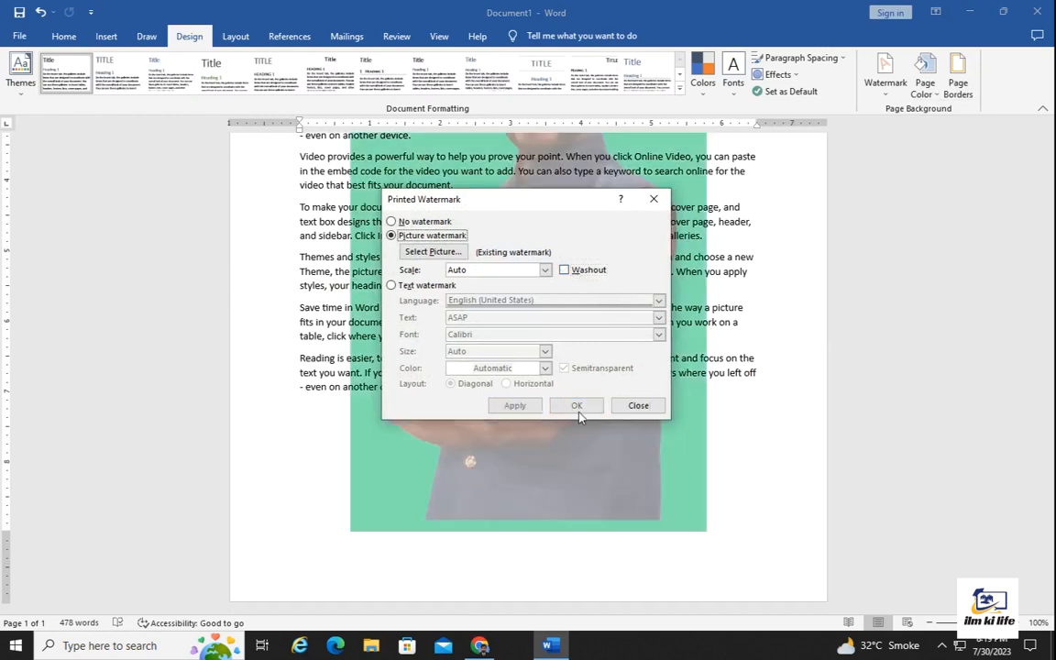
# Step: Turn Washout back on for the picture watermark and apply the change
pyautogui.click(565, 271)
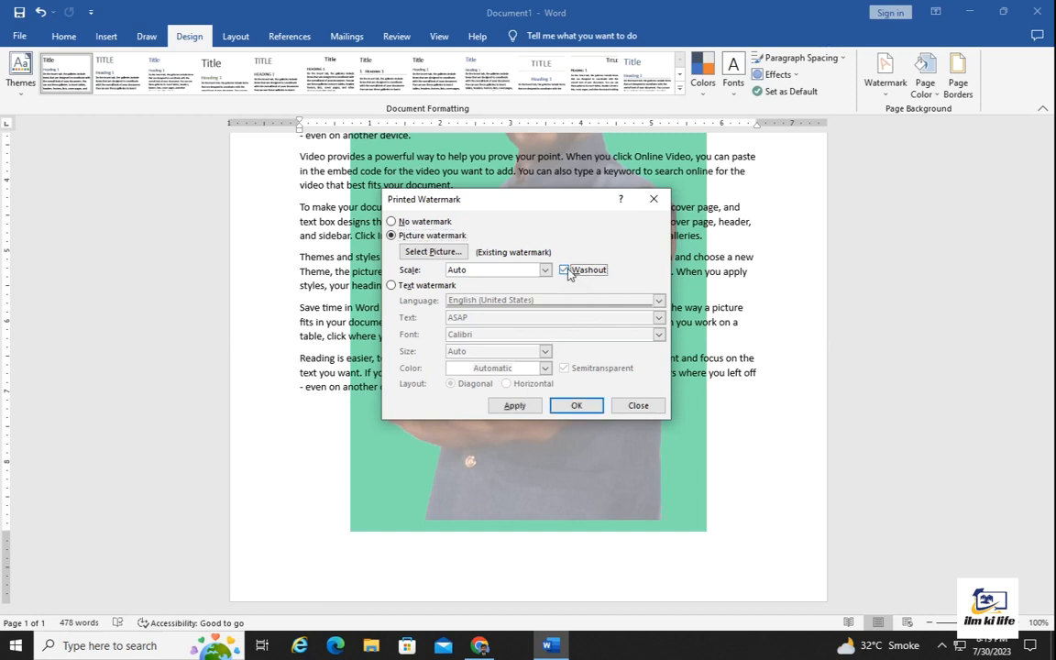
pyautogui.click(515, 406)
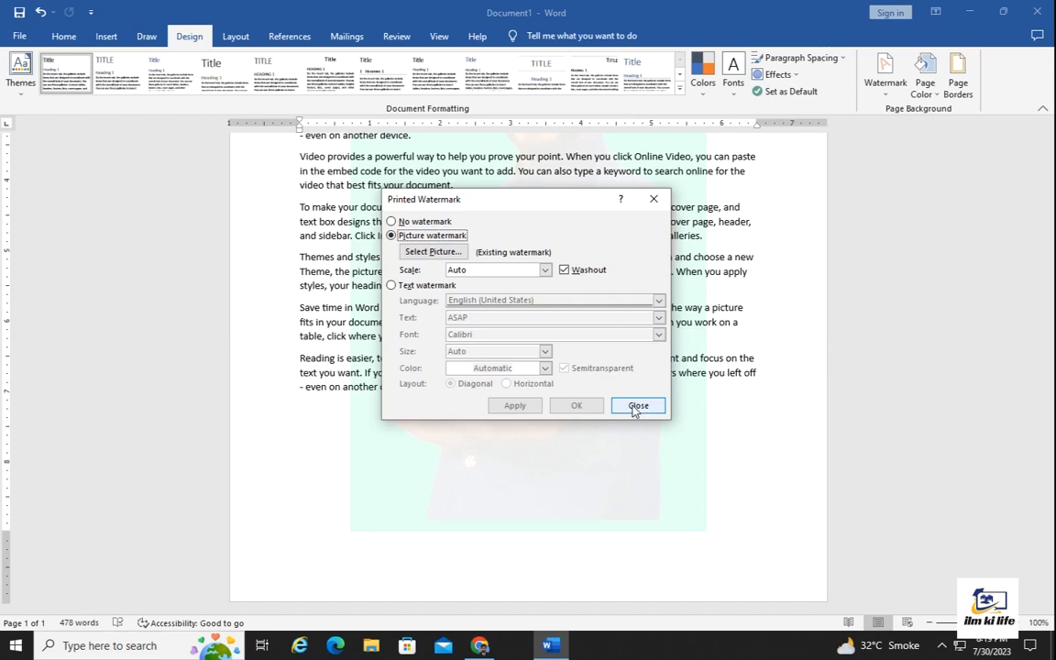
# Step: Switch Washout off again, apply the full-colour picture watermark and close the watermark settings
pyautogui.click(565, 269)
pyautogui.click(511, 406)
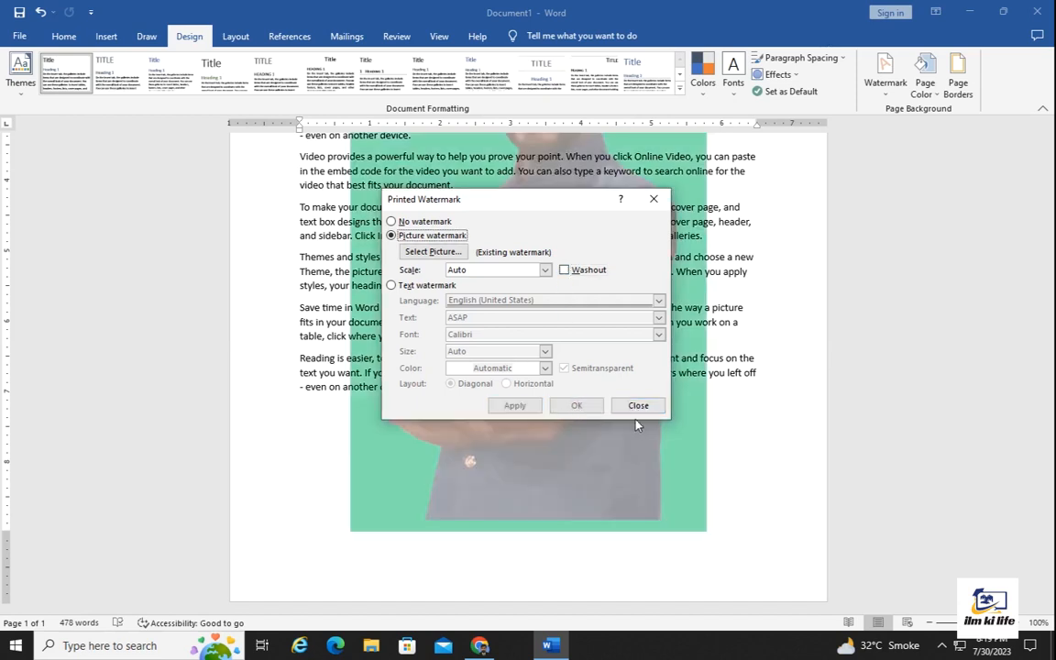
pyautogui.click(638, 405)
# Step: Examine the picture watermark without Washout in the print preview, enlarged to 130%
pyautogui.scroll(2, 528, 366)
pyautogui.scroll(5, 622, 444)
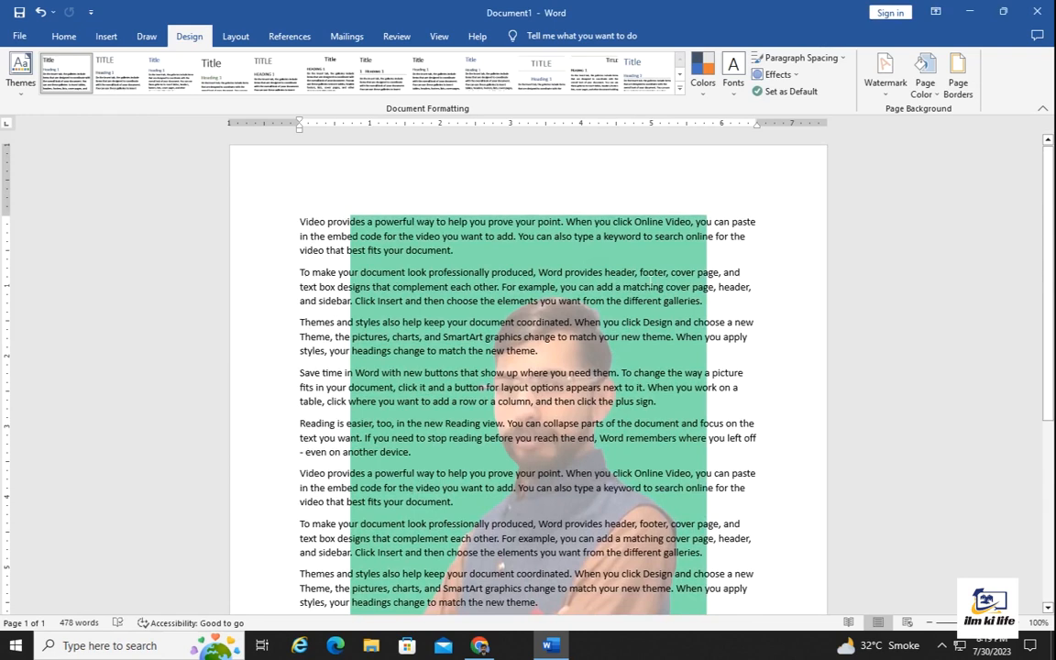
pyautogui.hotkey('ctrl', 'p')
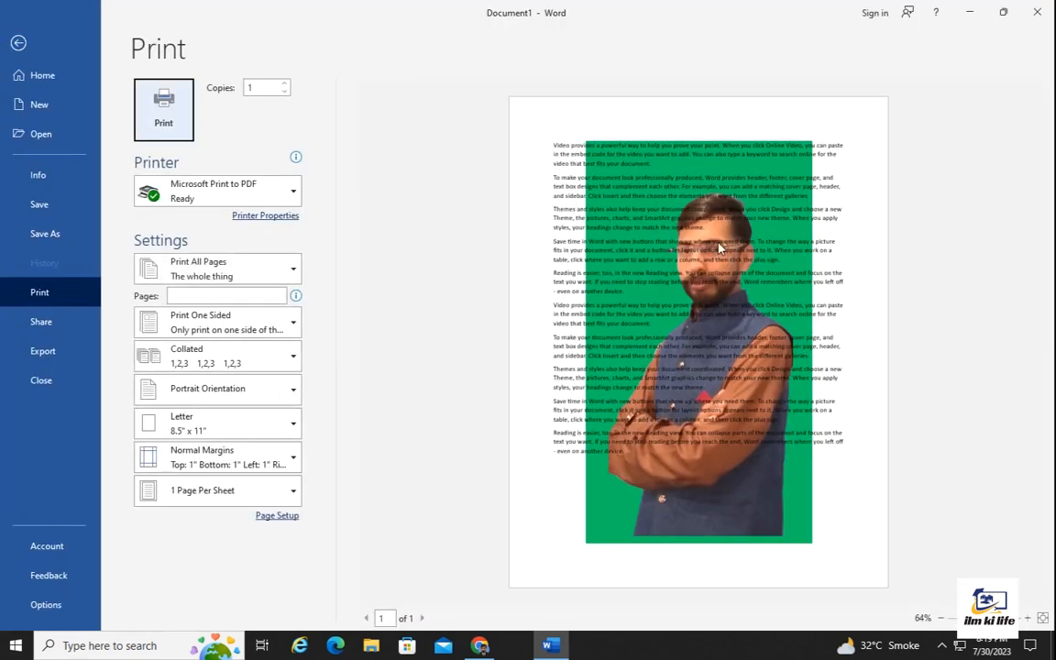
pyautogui.click(1028, 619)
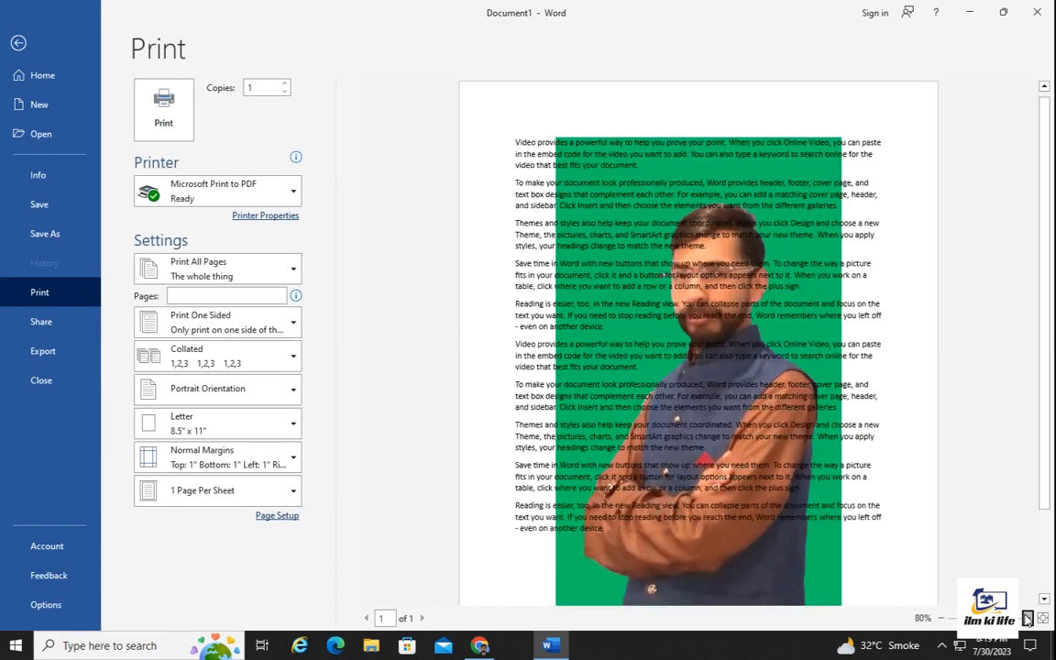
pyautogui.click(1028, 619)
pyautogui.click(1028, 619)
pyautogui.click(1027, 619)
pyautogui.click(1028, 619)
pyautogui.click(1027, 619)
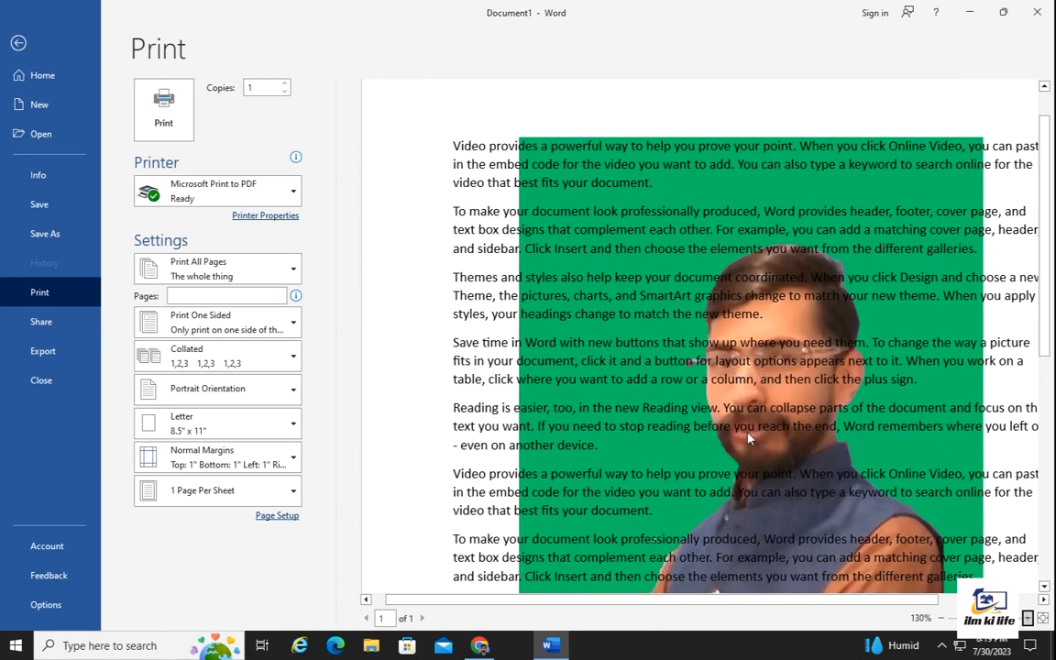
# Step: Examine the whole page with the full-colour picture watermark in the print preview at 60%, and return to the document
pyautogui.click(950, 619)
pyautogui.click(950, 619)
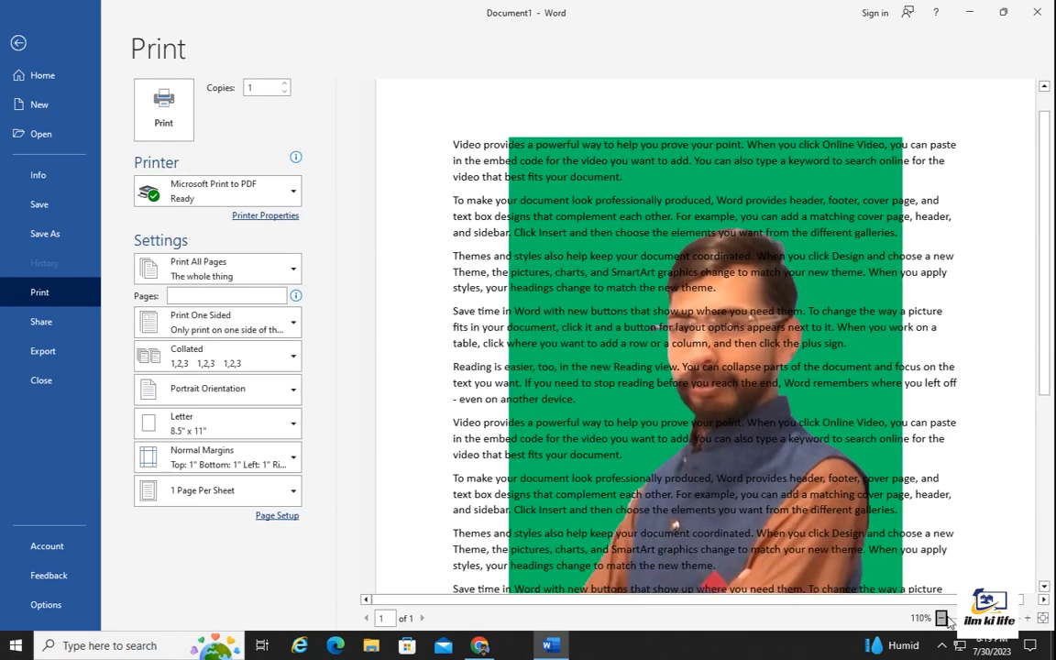
pyautogui.click(951, 619)
pyautogui.click(951, 619)
pyautogui.click(951, 619)
pyautogui.click(947, 619)
pyautogui.click(947, 619)
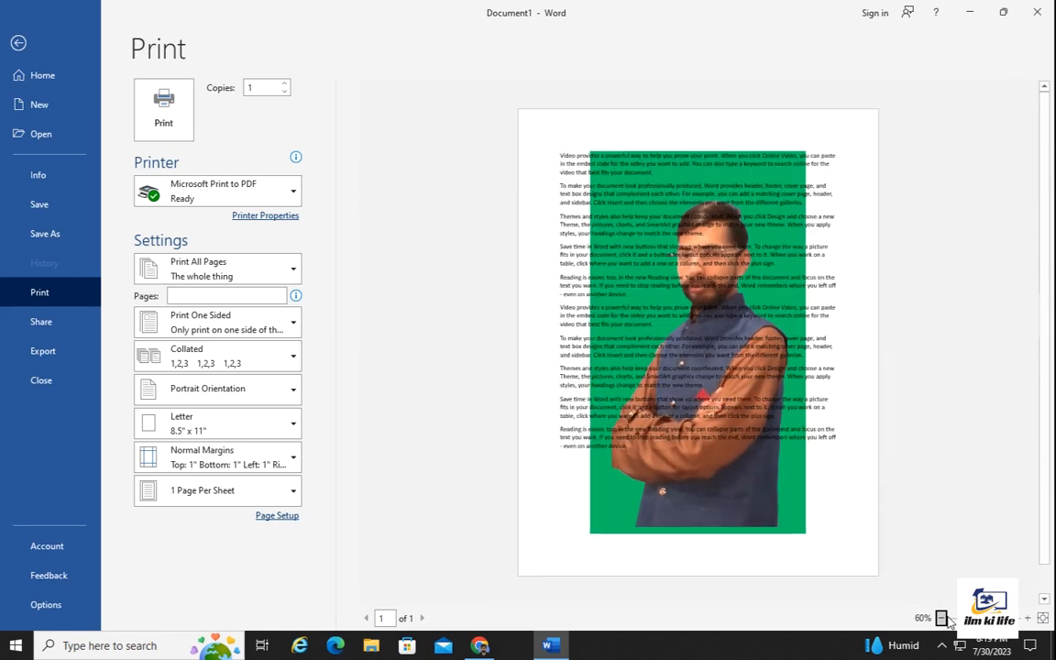
pyautogui.click(18, 43)
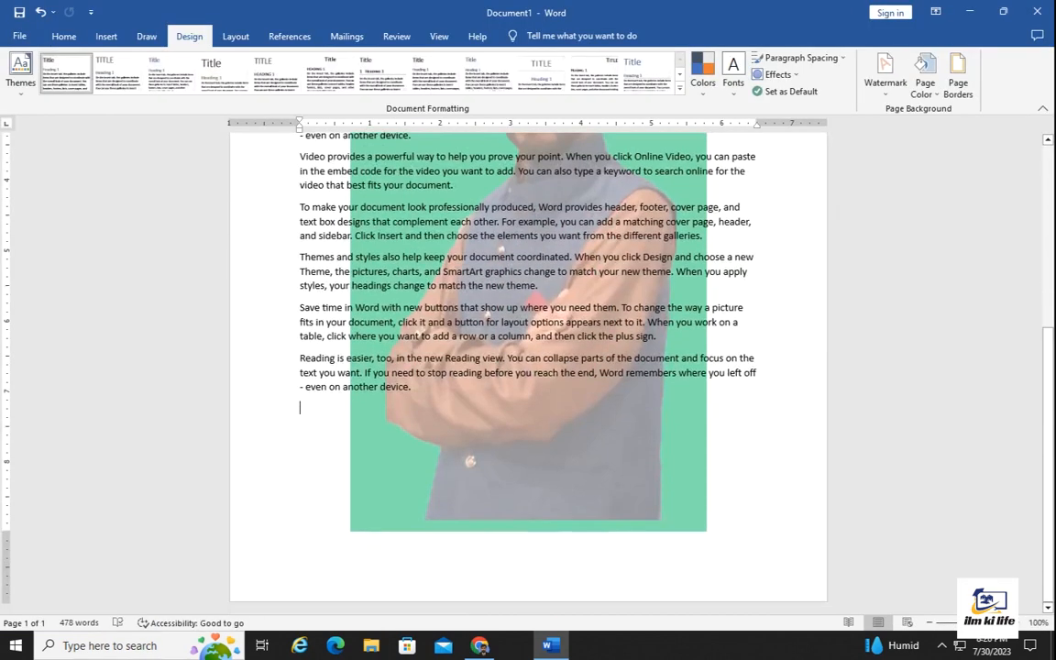
# Step: Turn Washout on for the existing picture watermark, apply it and close the watermark settings
pyautogui.click(878, 99)
pyautogui.click(802, 549)
pyautogui.click(588, 269)
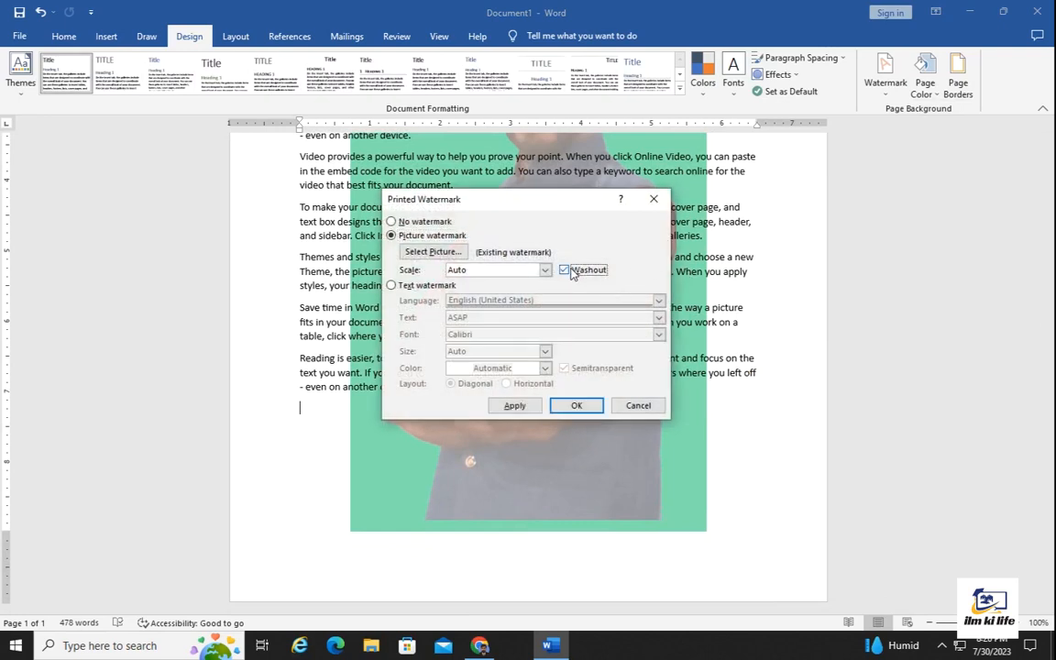
pyautogui.click(516, 410)
pyautogui.click(639, 406)
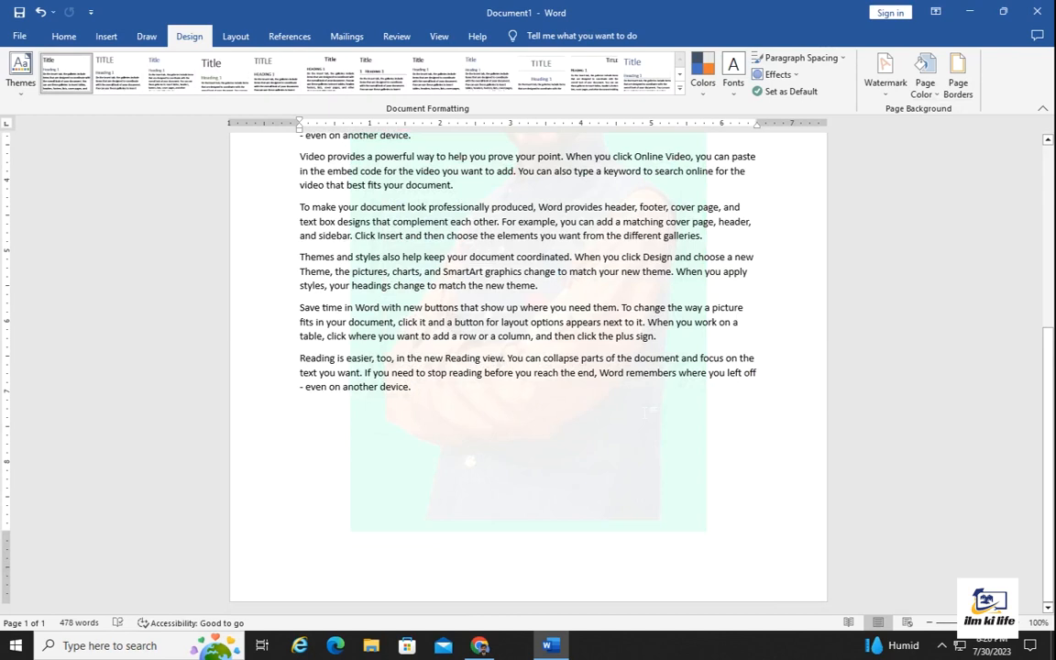
# Step: Examine the washed-out picture watermark behind the text in the print preview, enlarged to 150%
pyautogui.hotkey('ctrl', 'p')
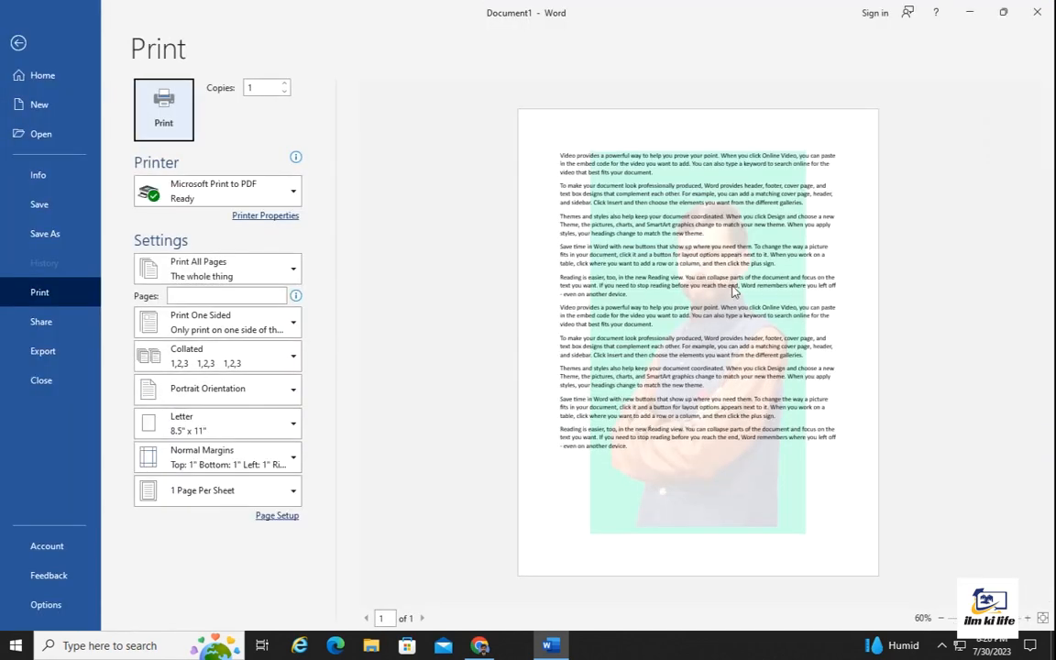
pyautogui.click(1027, 619)
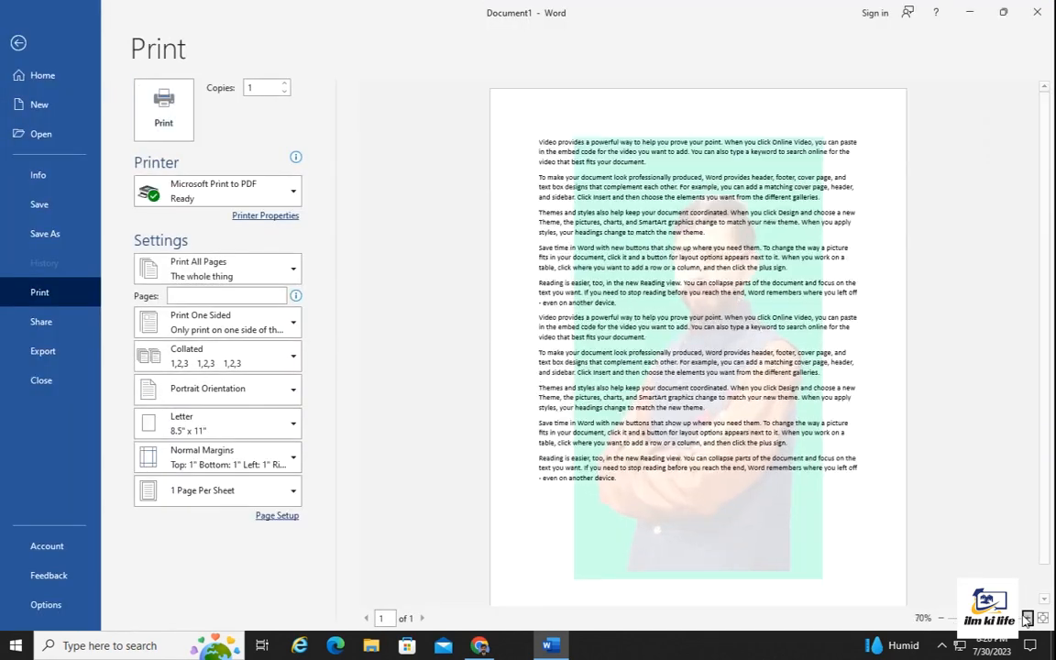
pyautogui.click(1026, 619)
pyautogui.click(1027, 619)
pyautogui.click(1027, 619)
pyautogui.click(1027, 618)
pyautogui.click(1027, 619)
pyautogui.click(1027, 619)
pyautogui.click(1027, 619)
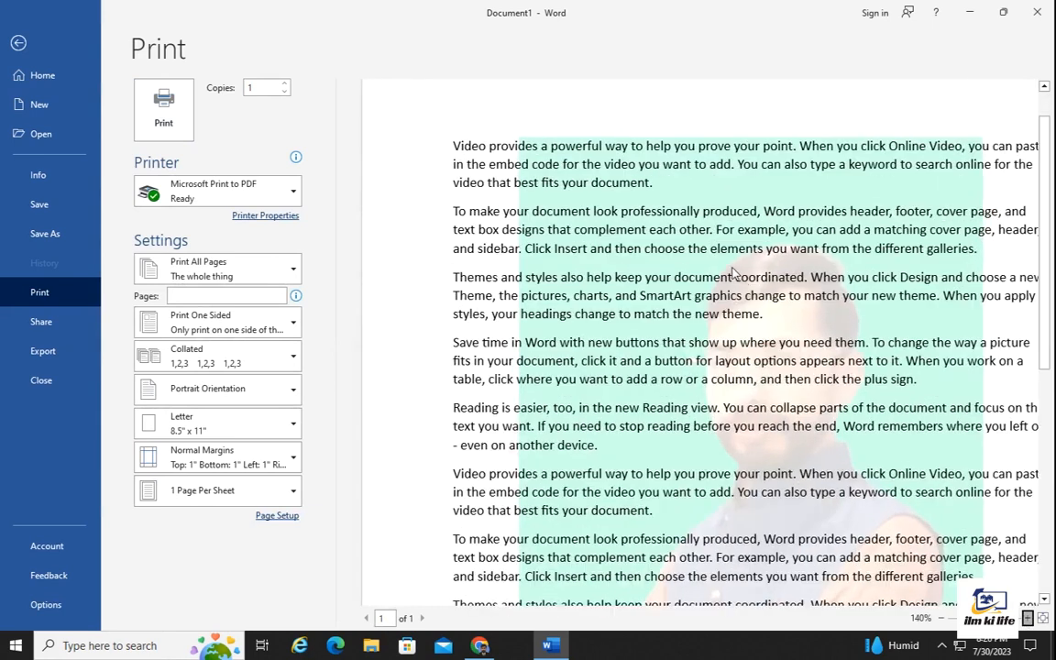
pyautogui.click(1027, 619)
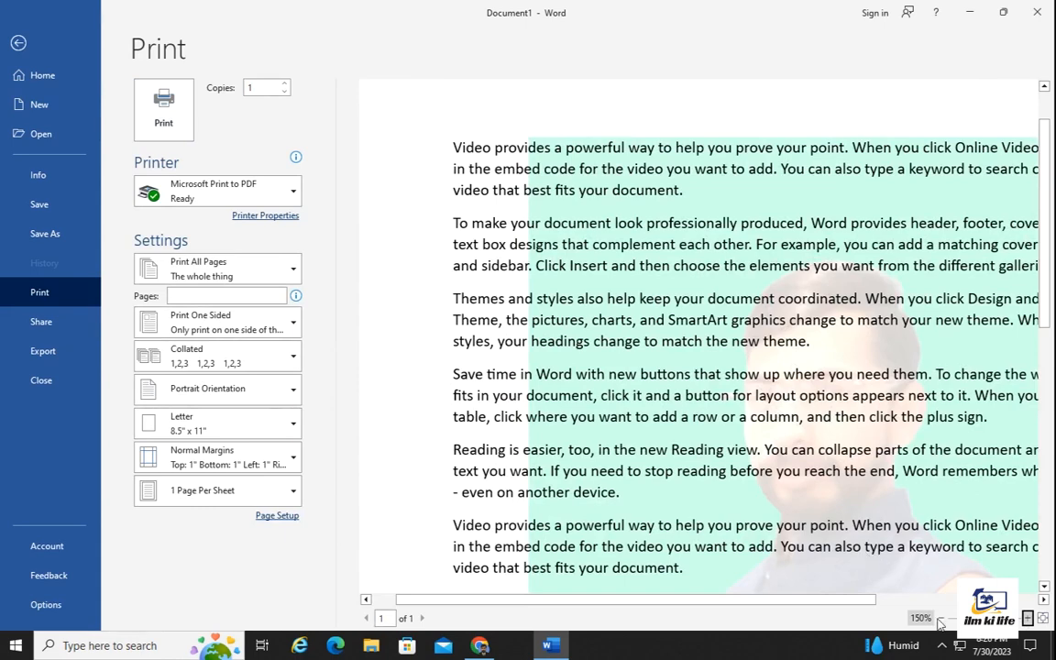
# Step: Check the full page with the washed-out watermark in the print preview at 70%, and return to the document
pyautogui.click(942, 619)
pyautogui.click(942, 619)
pyautogui.click(942, 618)
pyautogui.click(942, 619)
pyautogui.click(942, 619)
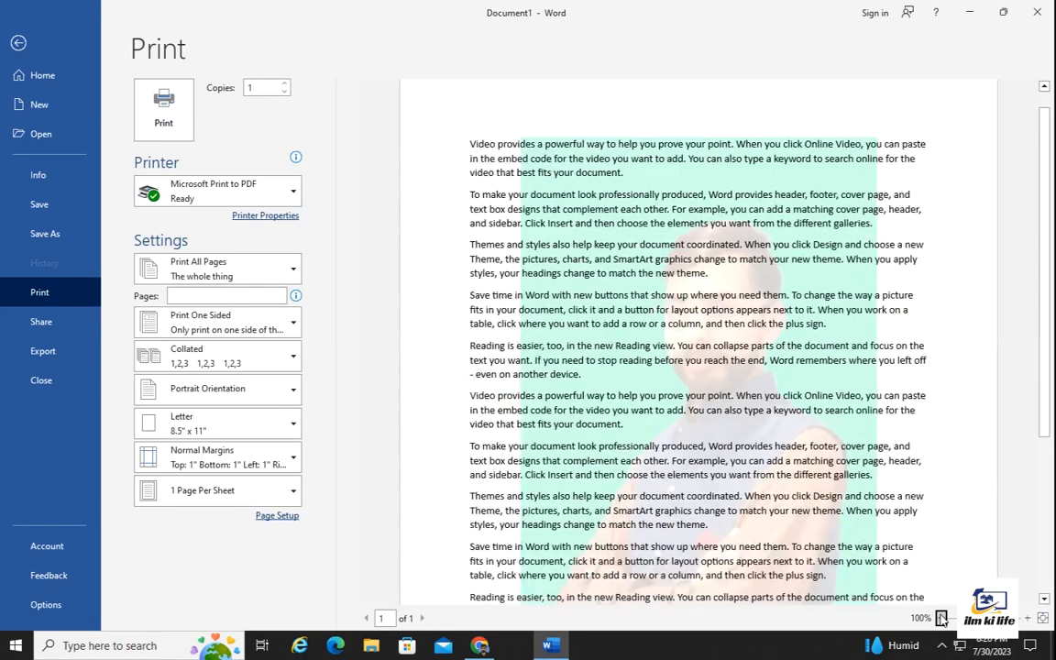
pyautogui.click(941, 619)
pyautogui.click(942, 619)
pyautogui.click(942, 619)
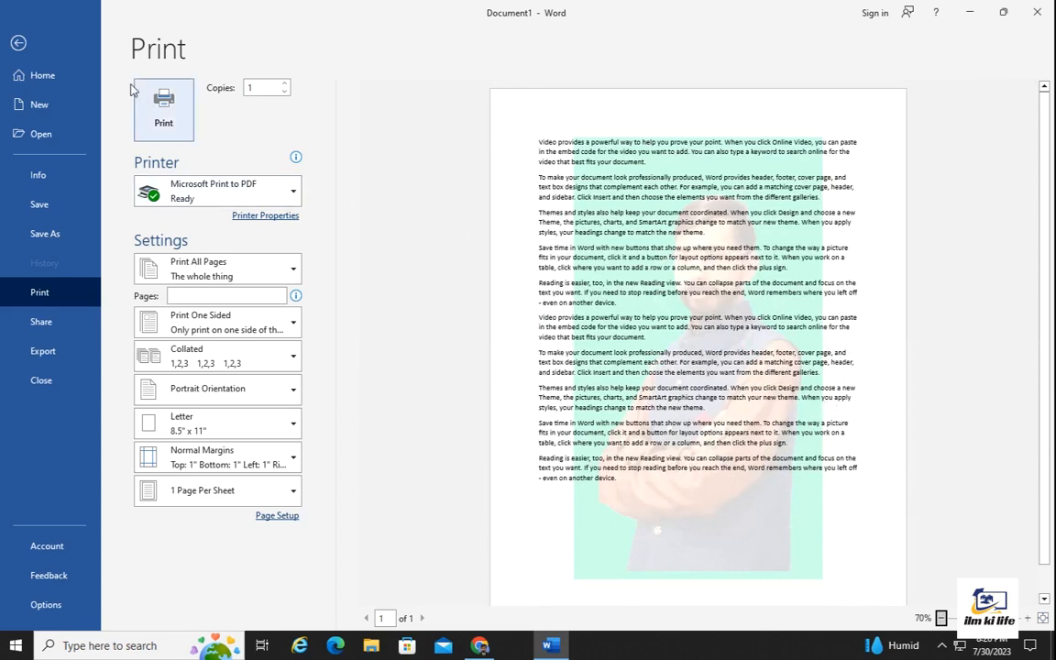
pyautogui.click(18, 42)
# Step: Switch the custom watermark from picture to text and set its text to "computer application"
pyautogui.click(885, 76)
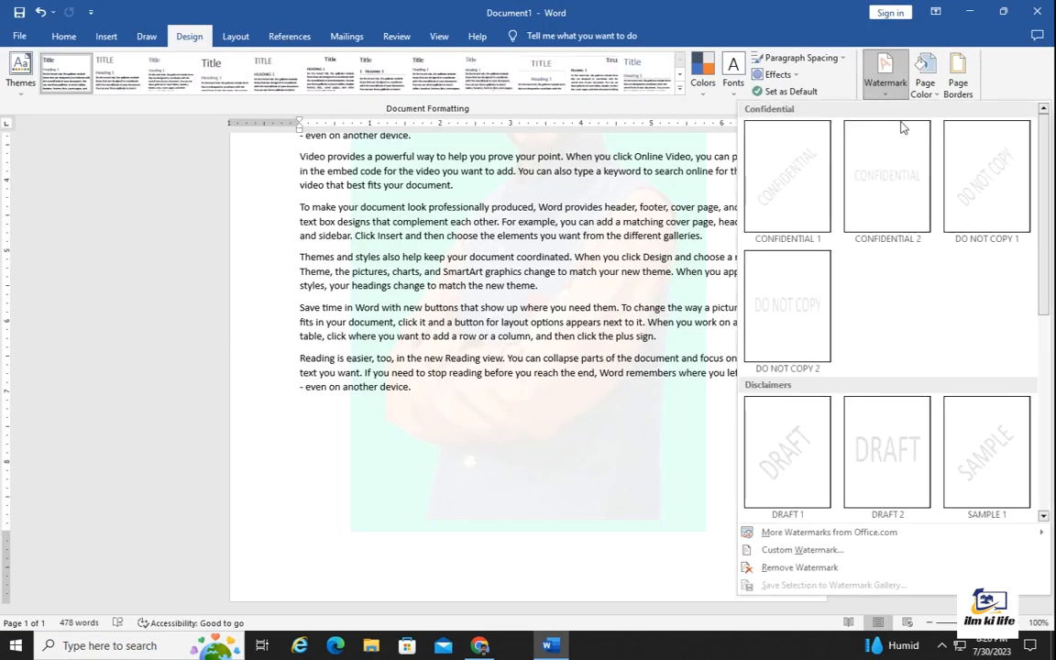
pyautogui.click(803, 549)
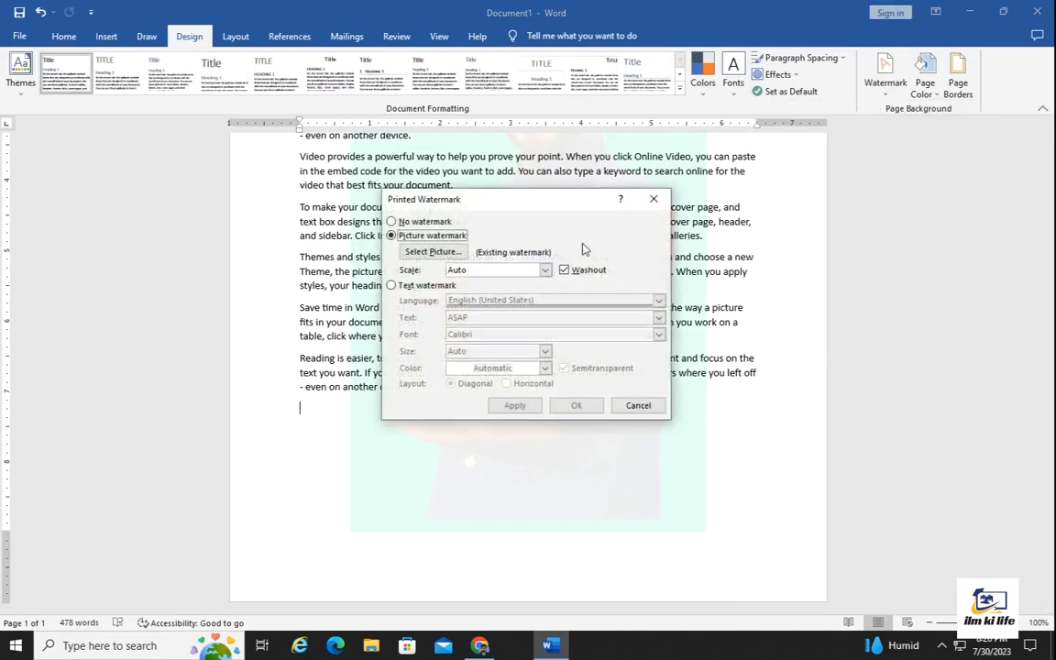
pyautogui.click(392, 287)
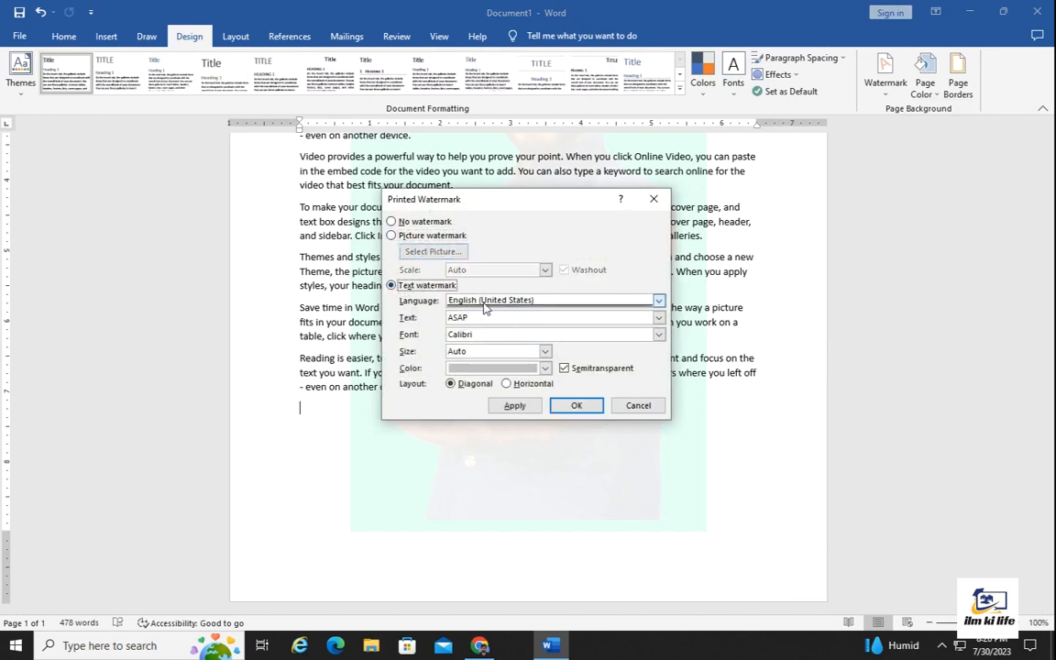
pyautogui.click(605, 317)
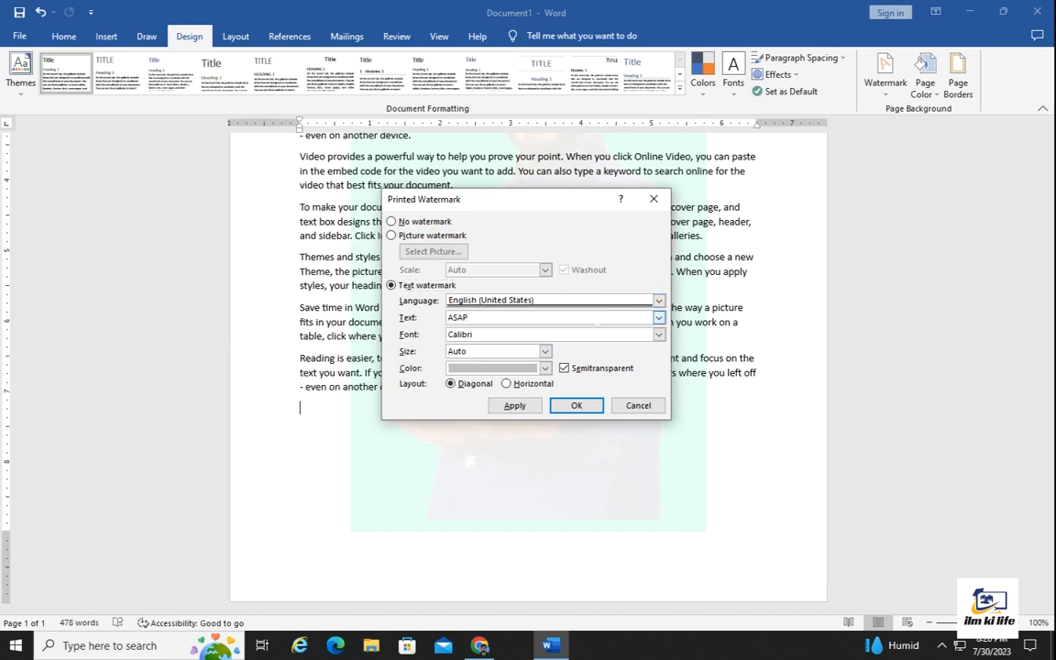
pyautogui.press('BackSpace')
pyautogui.press('BackSpace')
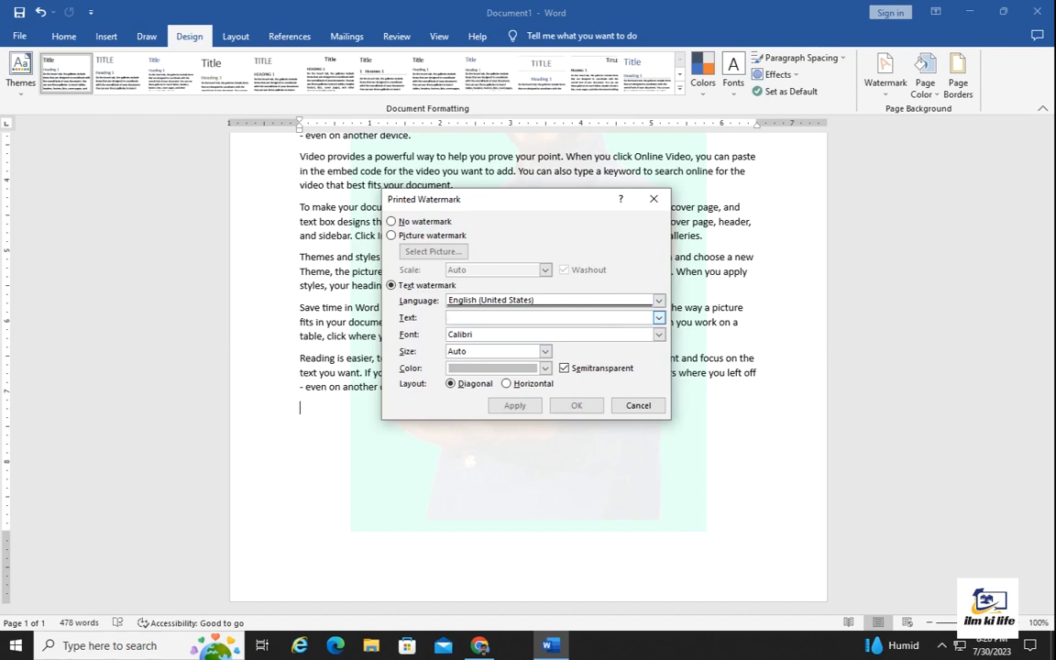
pyautogui.write('computer applicat')
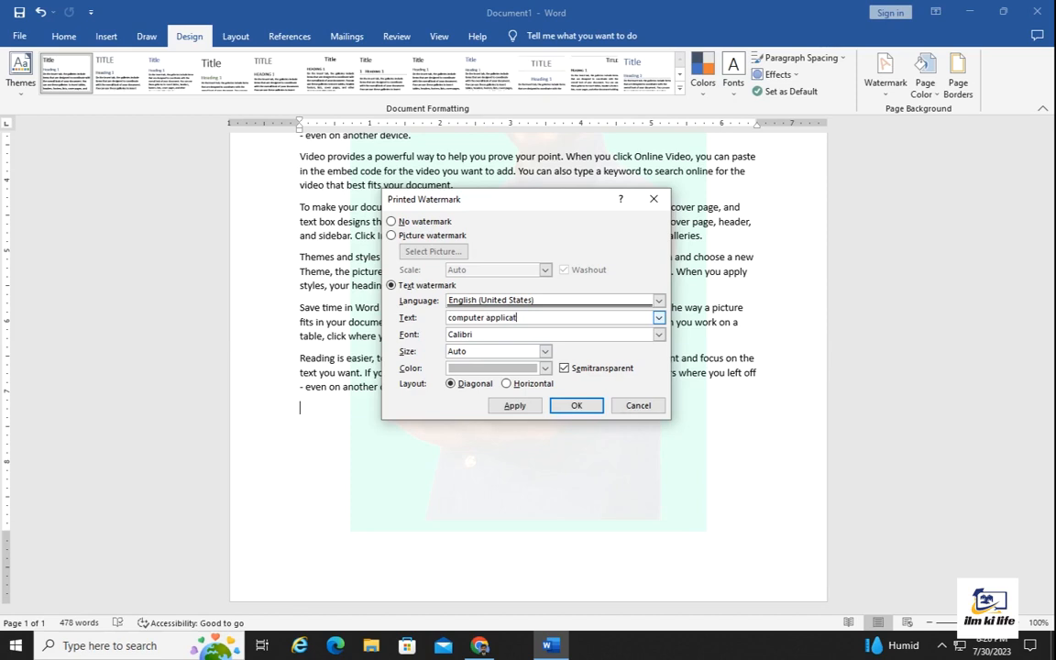
pyautogui.write('ion')
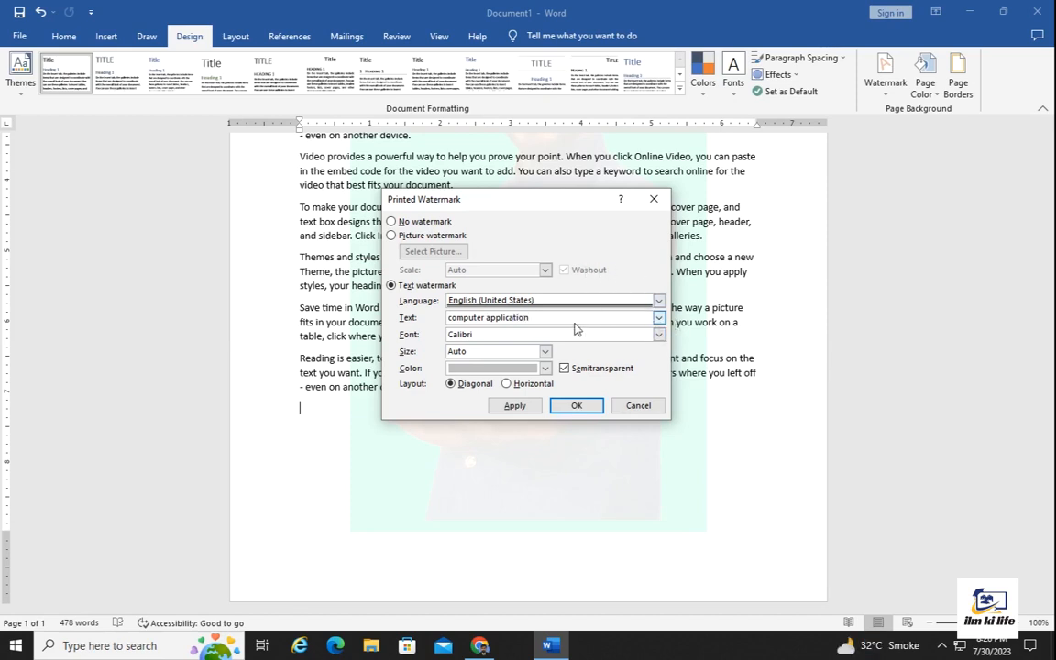
# Step: Apply the text watermark with Calibri font and Auto size, and check it in the print preview
pyautogui.click(659, 334)
pyautogui.click(548, 350)
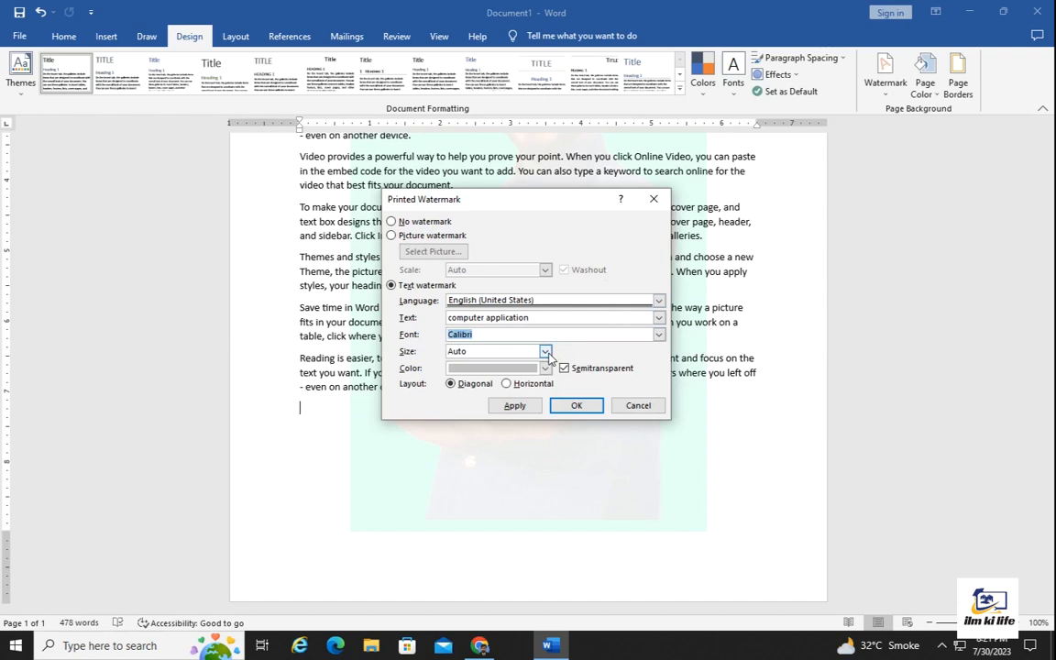
pyautogui.click(545, 352)
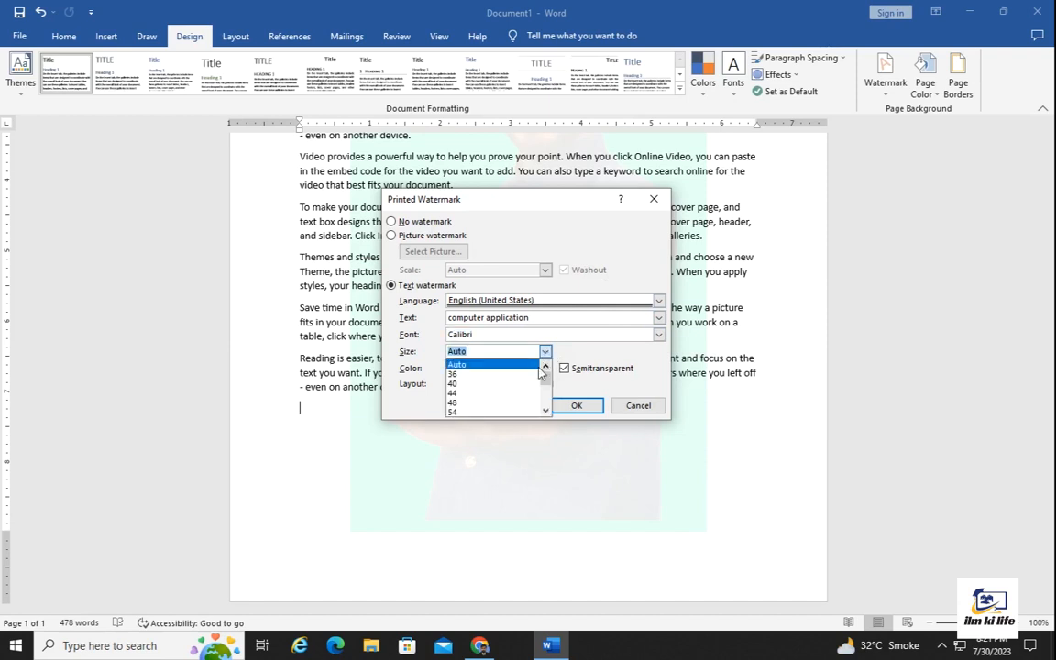
pyautogui.click(545, 353)
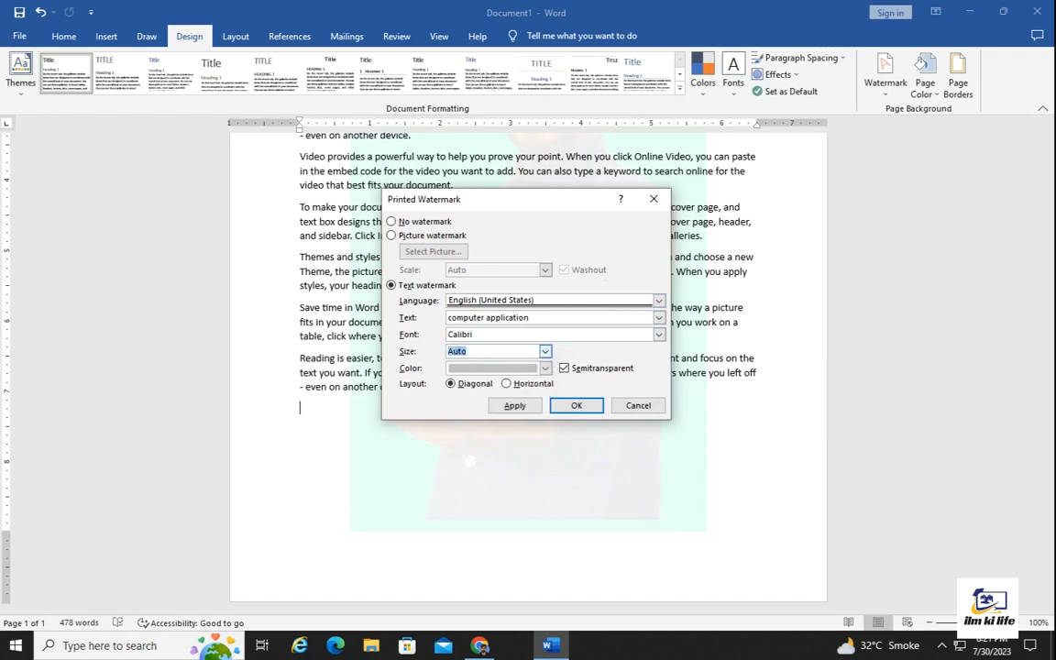
pyautogui.click(530, 409)
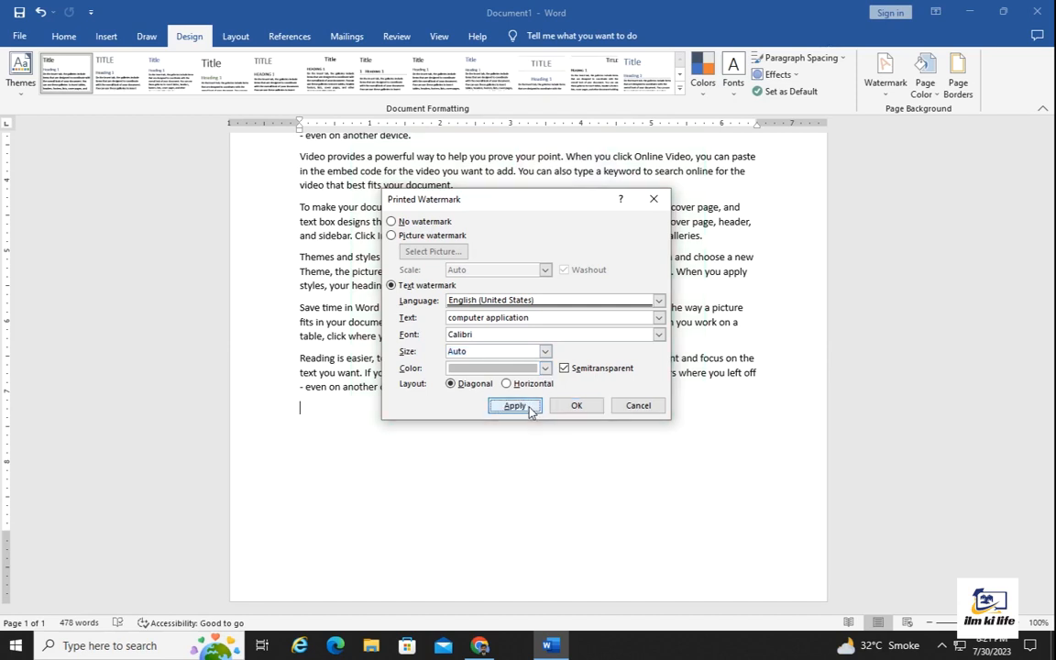
pyautogui.click(638, 407)
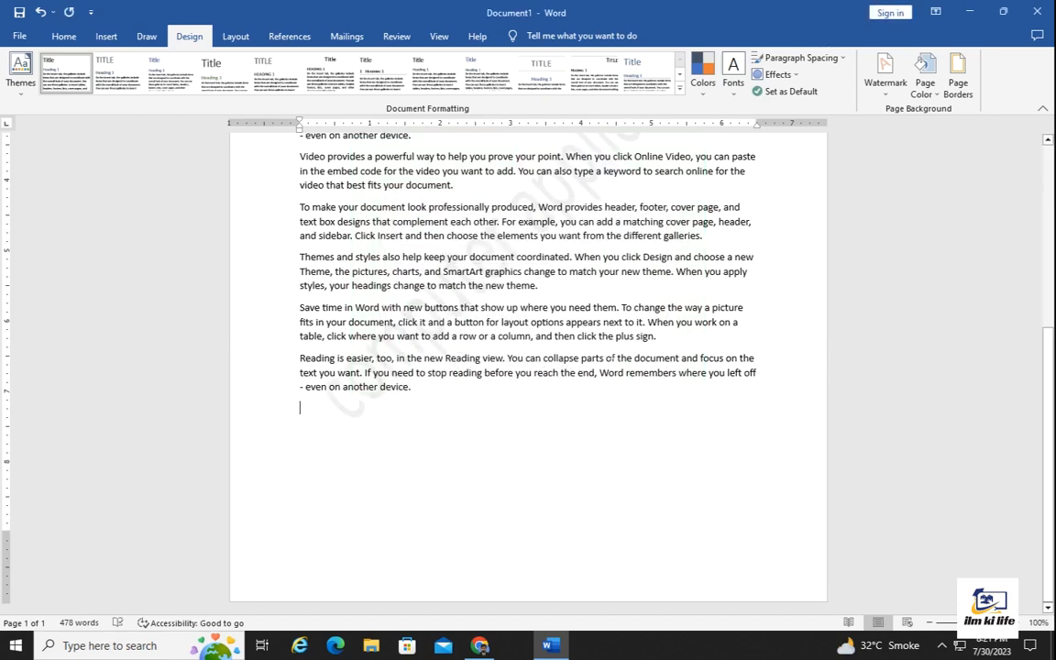
pyautogui.hotkey('ctrl', 'p')
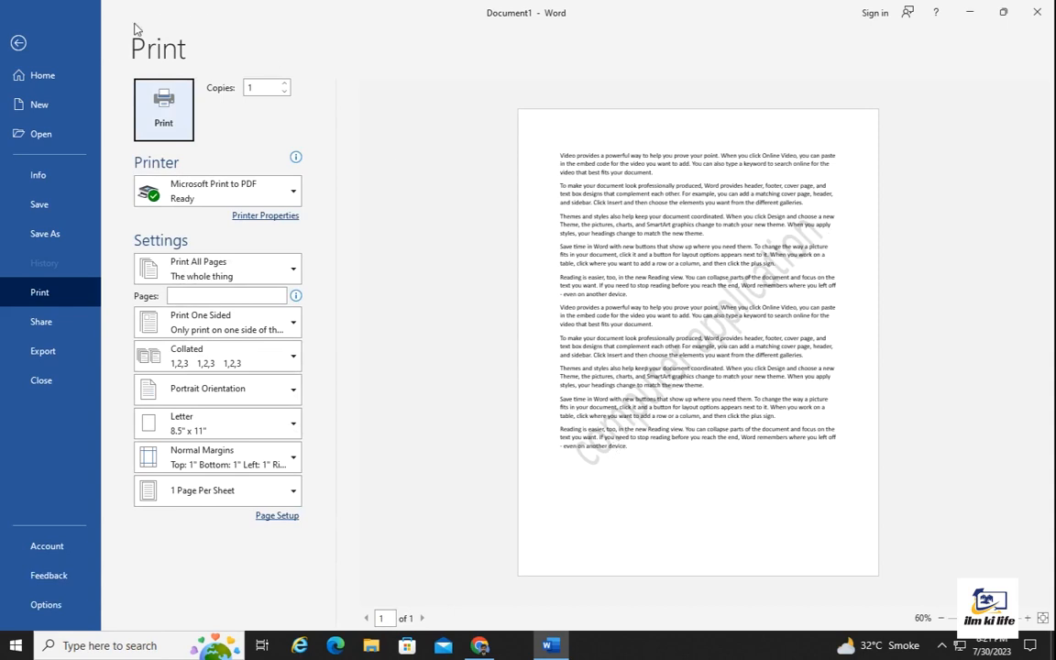
pyautogui.click(20, 43)
# Step: Recolour the semitransparent text watermark with a dark orange theme shade, apply it and close the watermark settings
pyautogui.click(886, 80)
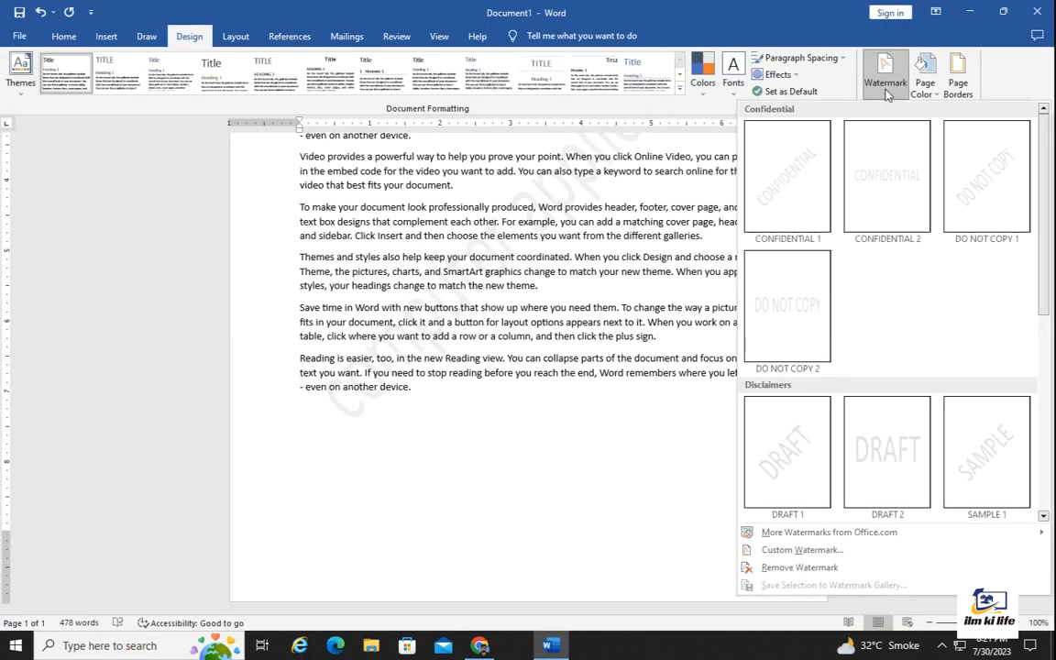
pyautogui.click(784, 551)
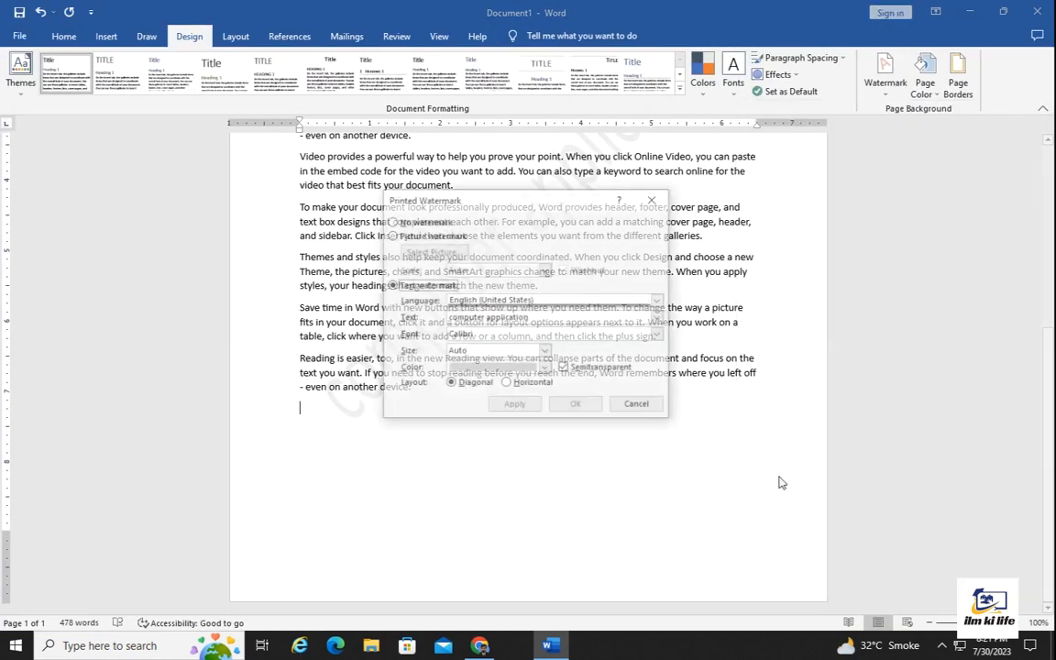
pyautogui.click(545, 367)
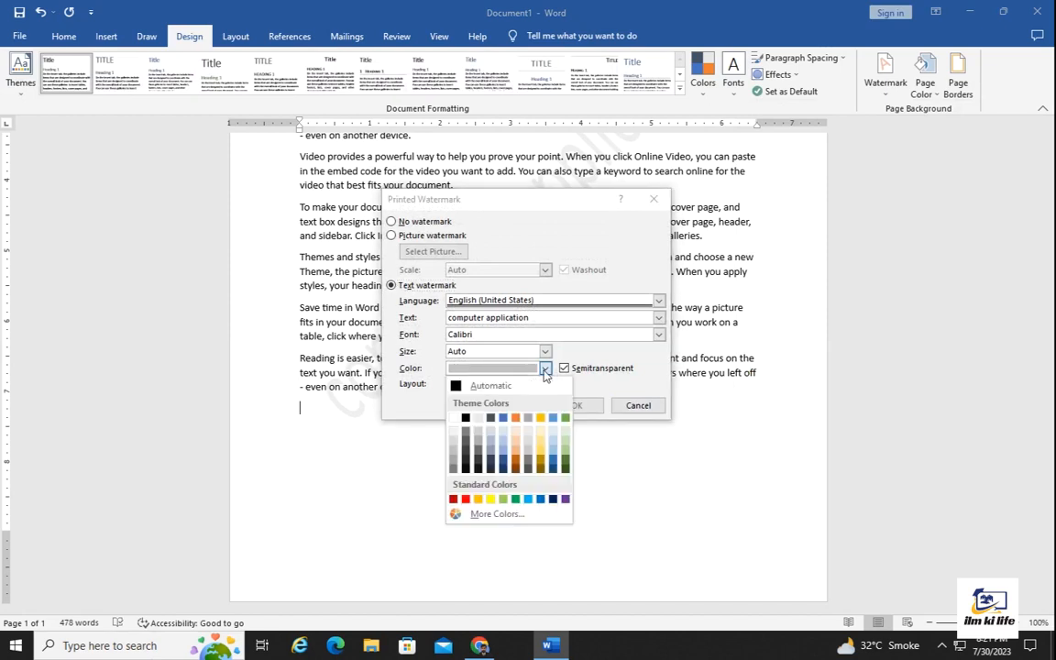
pyautogui.click(502, 415)
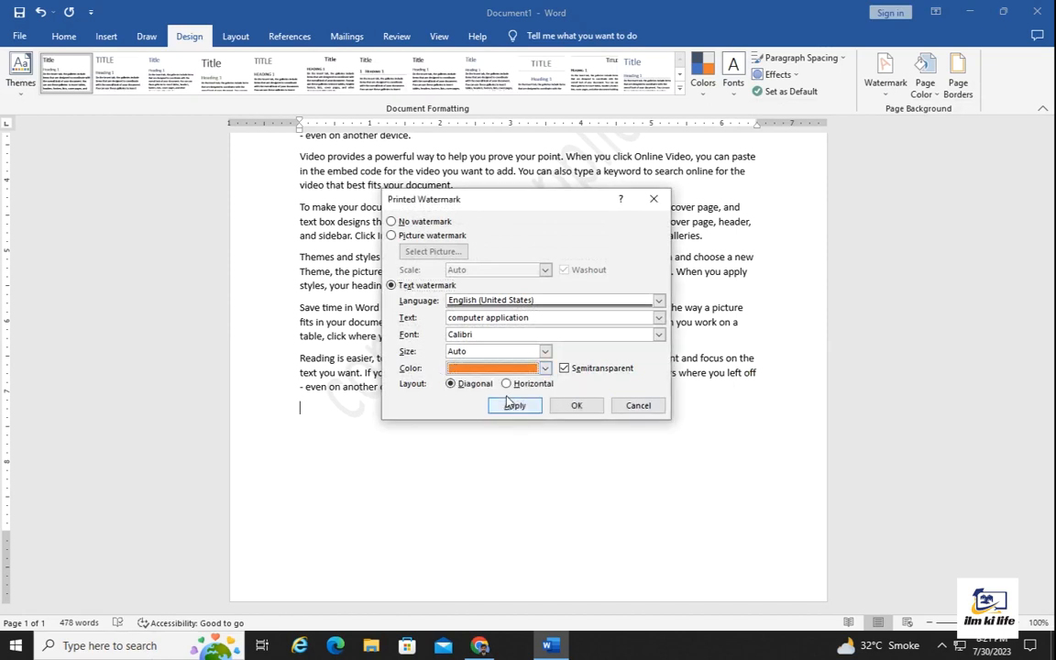
pyautogui.click(545, 367)
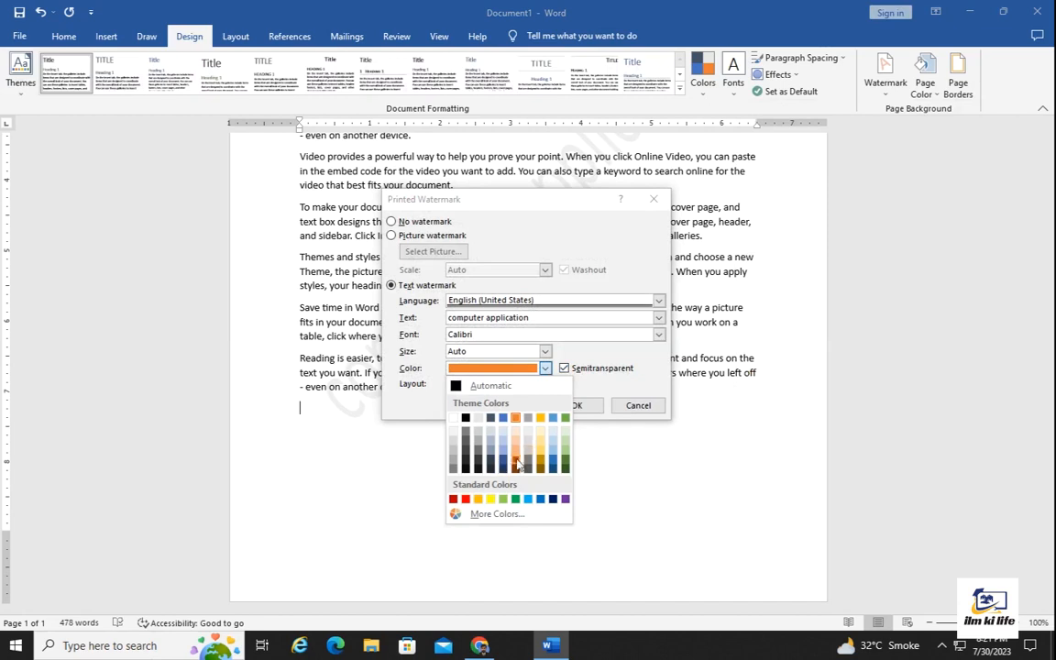
pyautogui.click(462, 372)
pyautogui.click(514, 406)
pyautogui.click(637, 405)
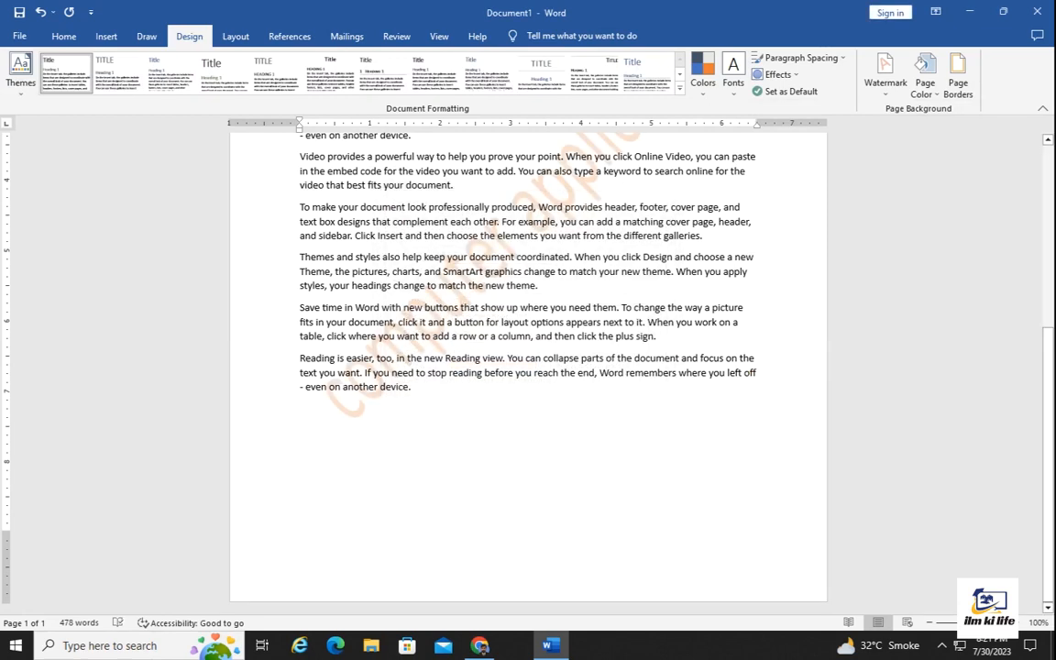
# Step: Change the text watermark's layout to Horizontal, apply it and close the watermark settings
pyautogui.scroll(2, 528, 367)
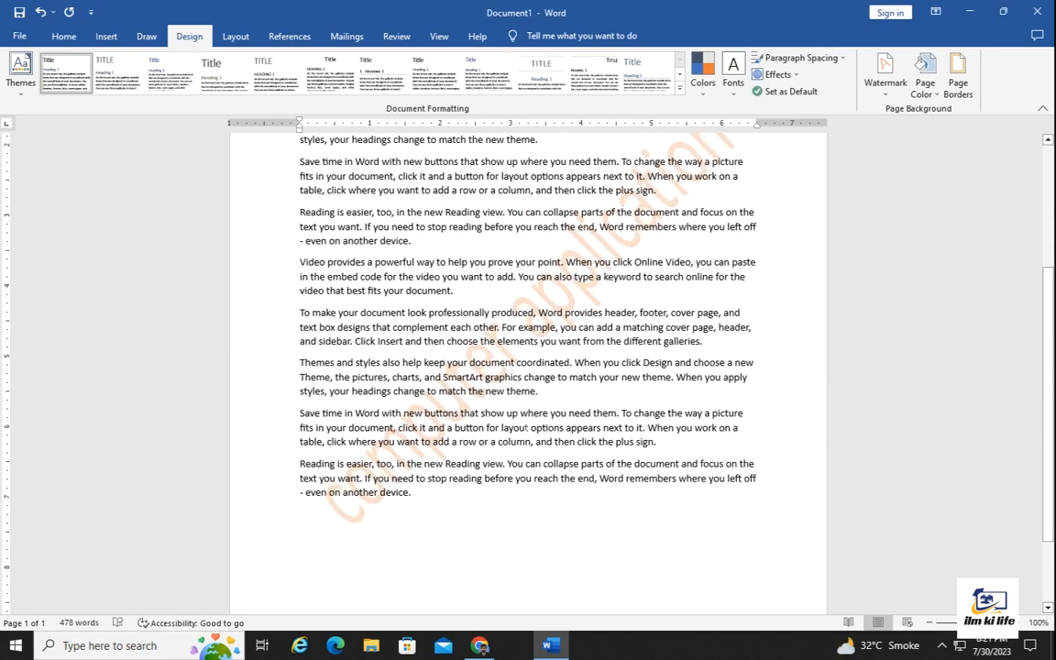
pyautogui.click(890, 93)
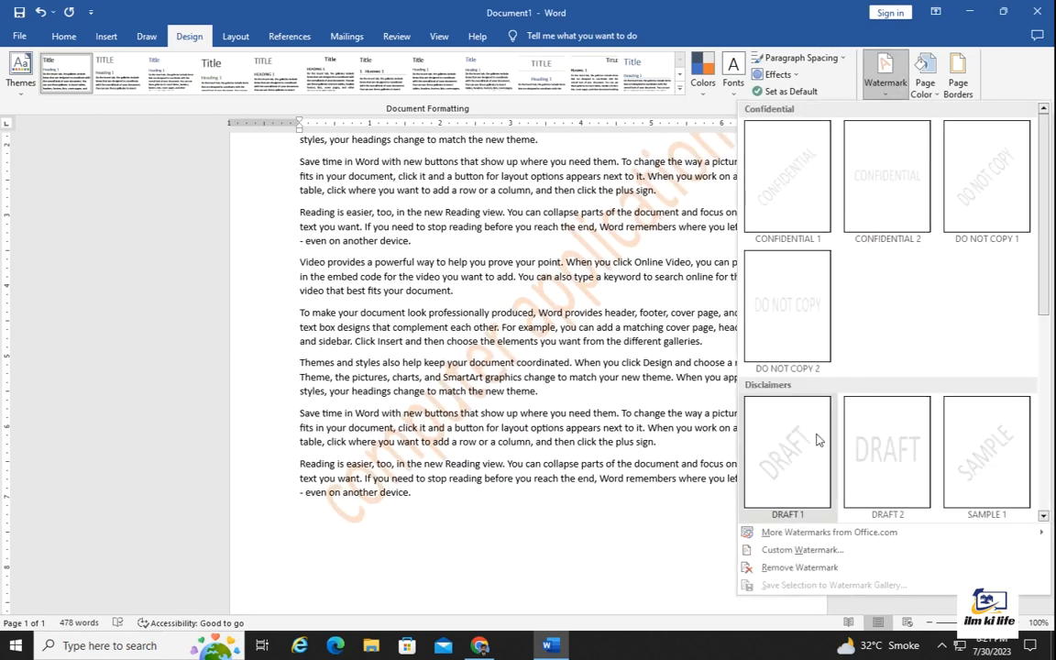
pyautogui.click(591, 494)
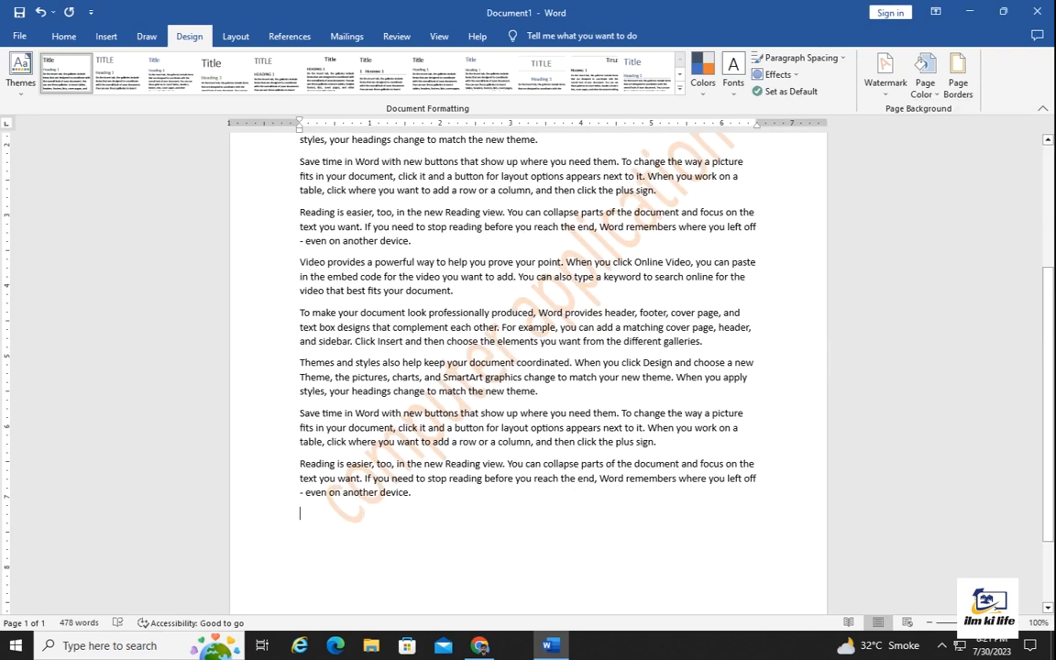
pyautogui.click(885, 73)
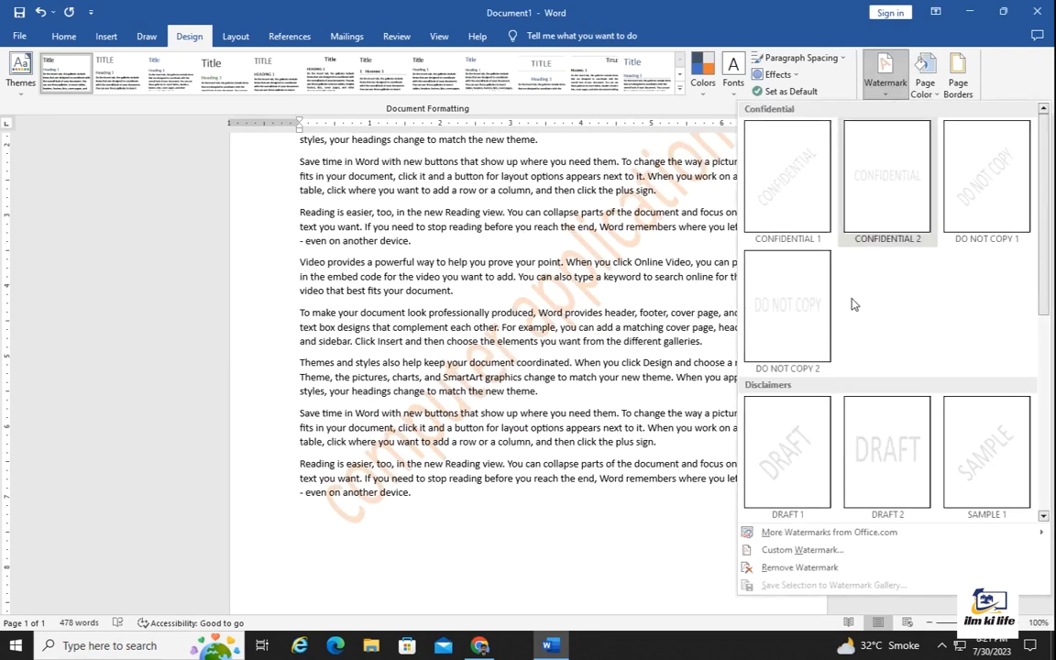
pyautogui.click(794, 550)
pyautogui.click(507, 384)
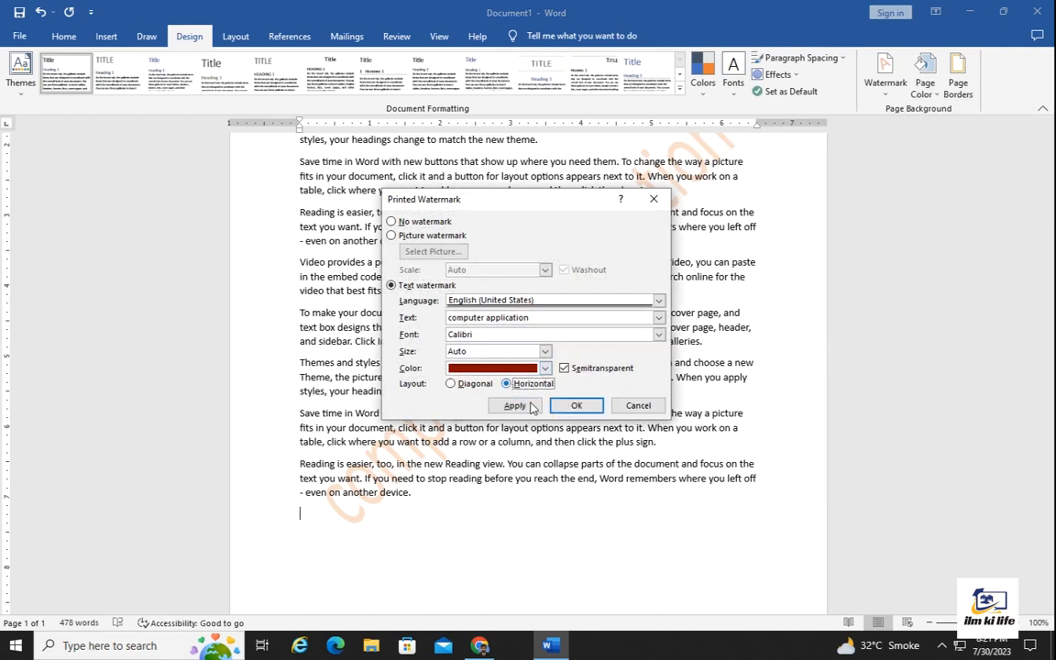
pyautogui.click(514, 405)
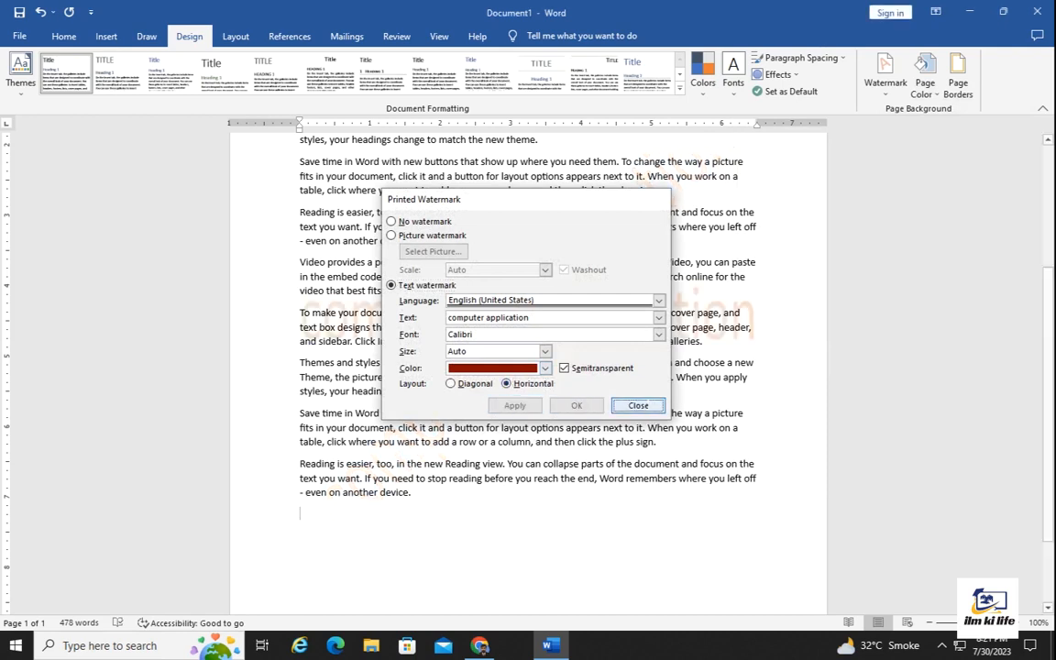
pyautogui.click(638, 405)
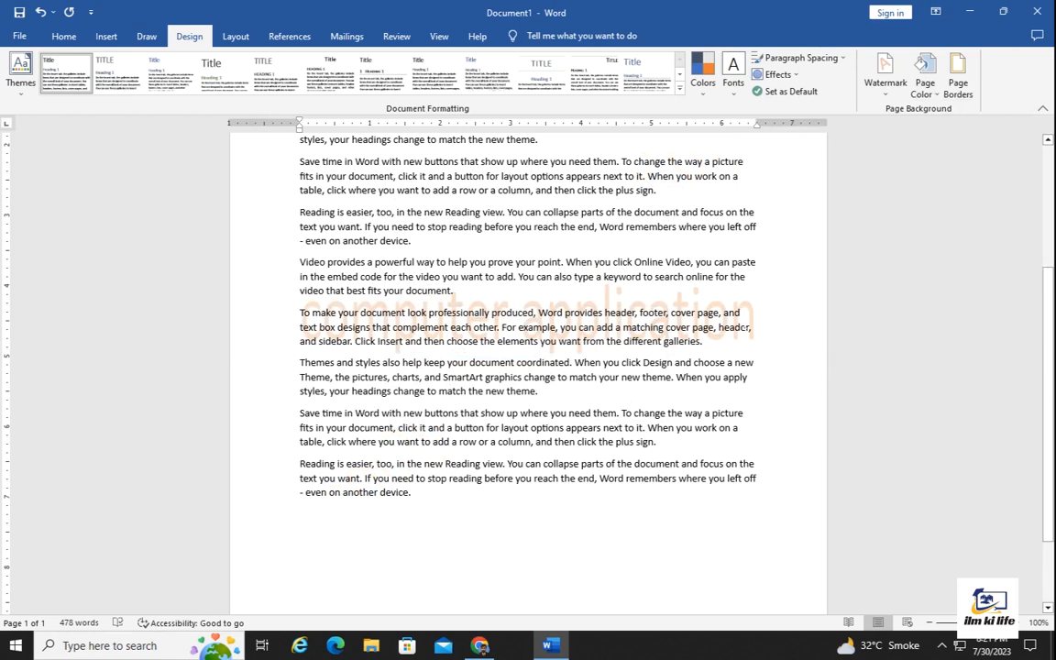
# Step: Turn off Semitransparent for the "computer application" text watermark, apply it and close the watermark settings
pyautogui.click(885, 80)
pyautogui.click(777, 550)
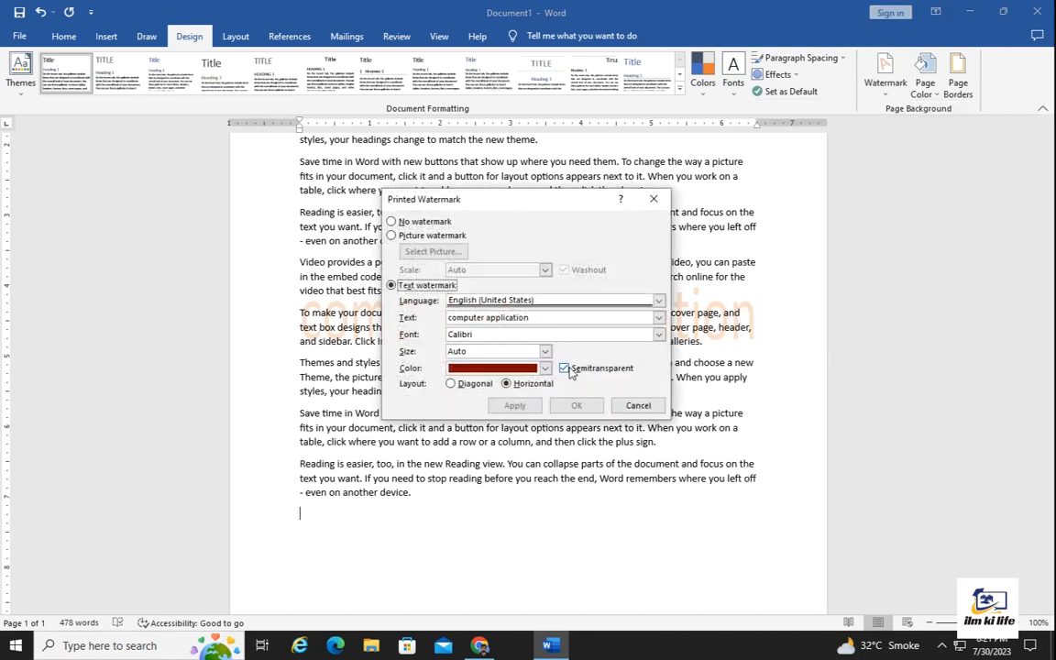
pyautogui.click(564, 368)
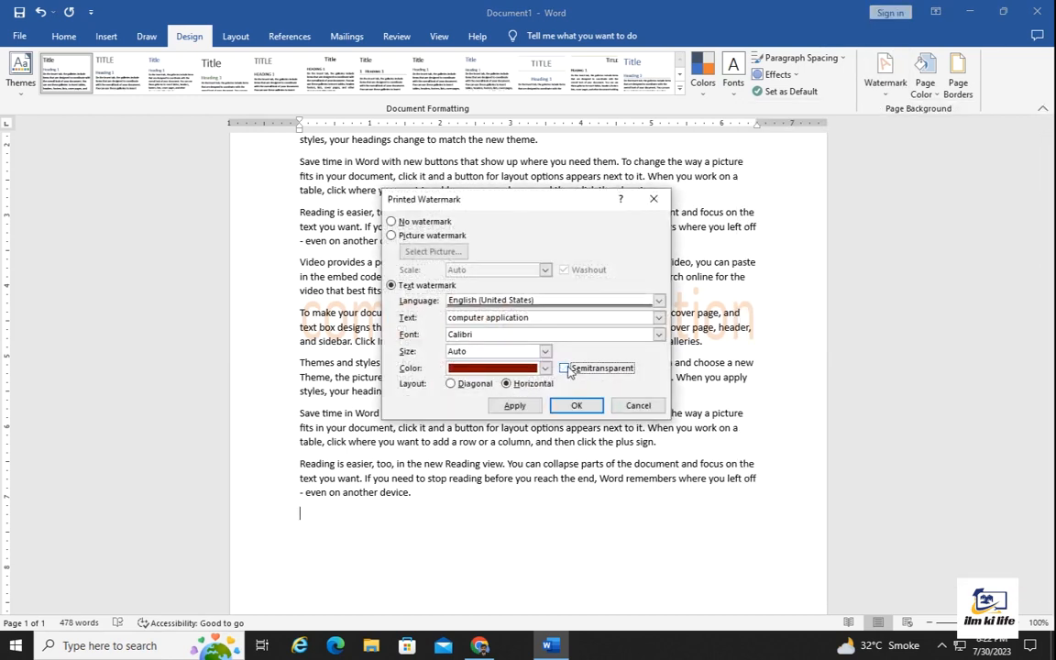
pyautogui.click(510, 406)
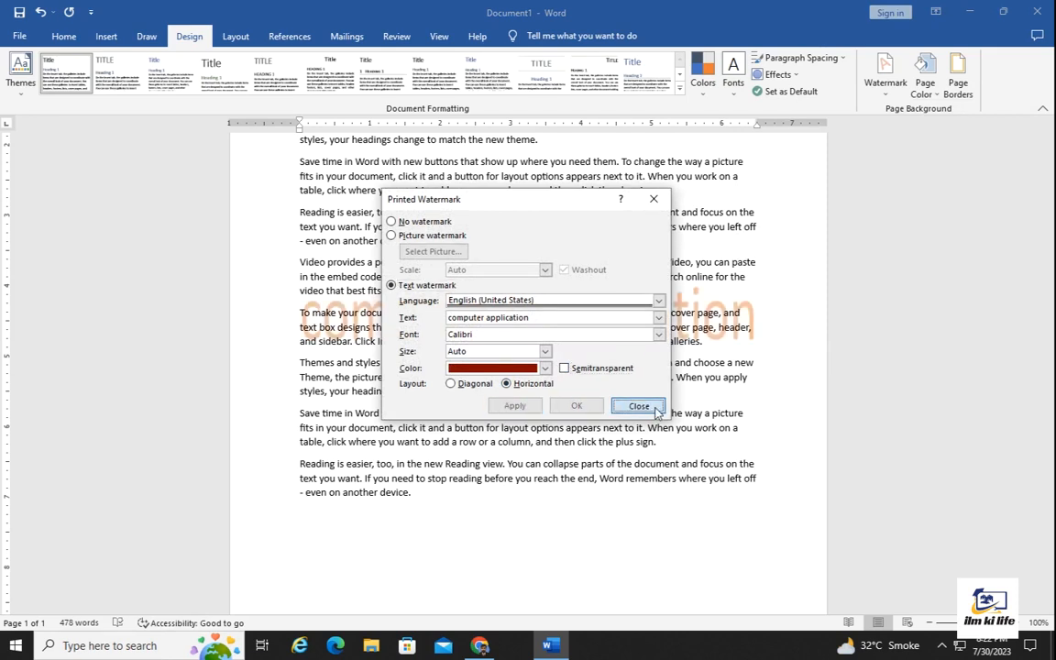
pyautogui.click(637, 405)
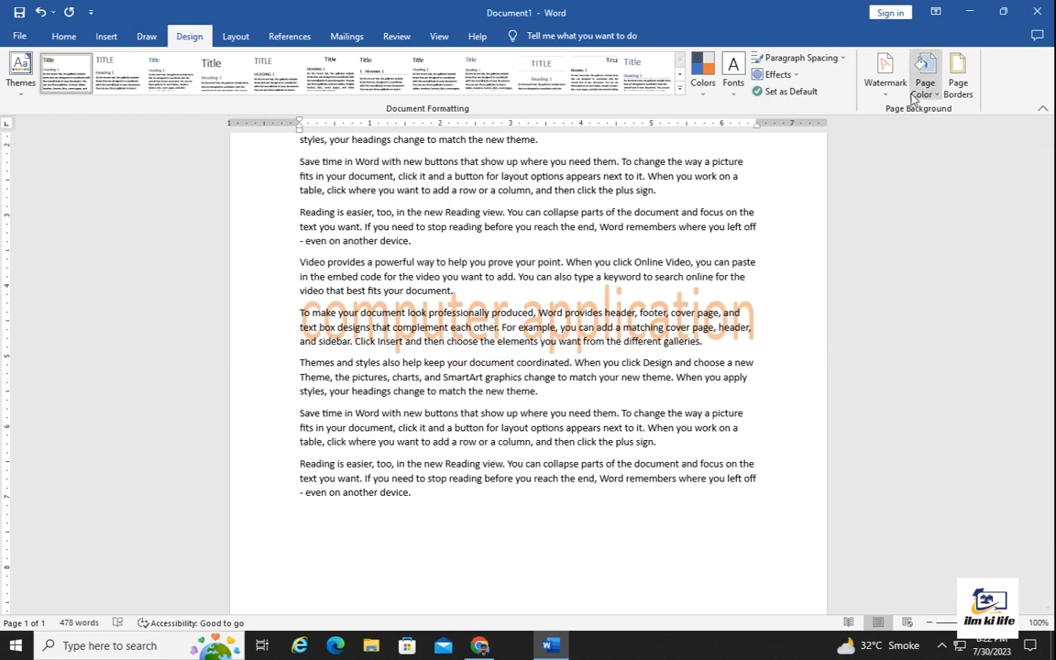
# Step: Set the text watermark back to Diagonal layout with Semitransparent enabled, apply it and close the watermark settings
pyautogui.click(884, 71)
pyautogui.click(780, 550)
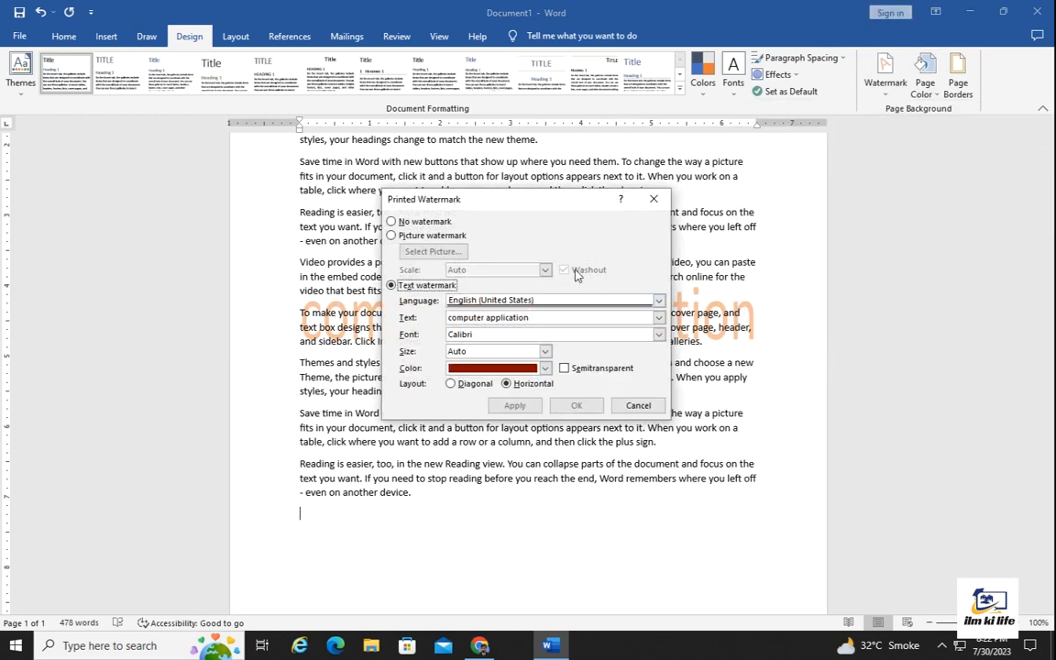
pyautogui.click(452, 384)
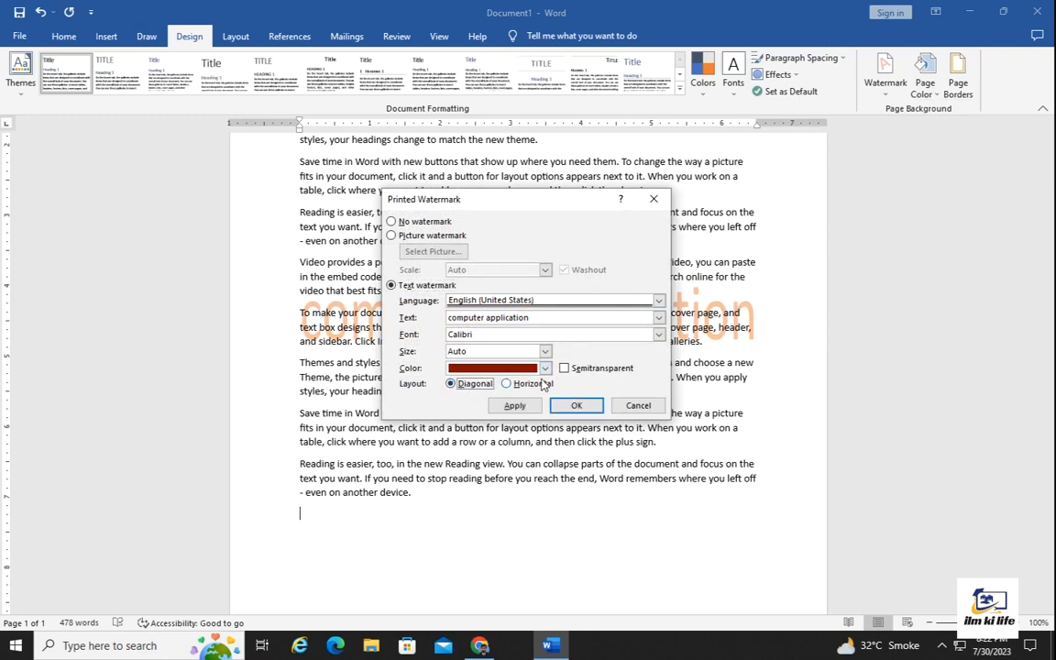
pyautogui.click(570, 371)
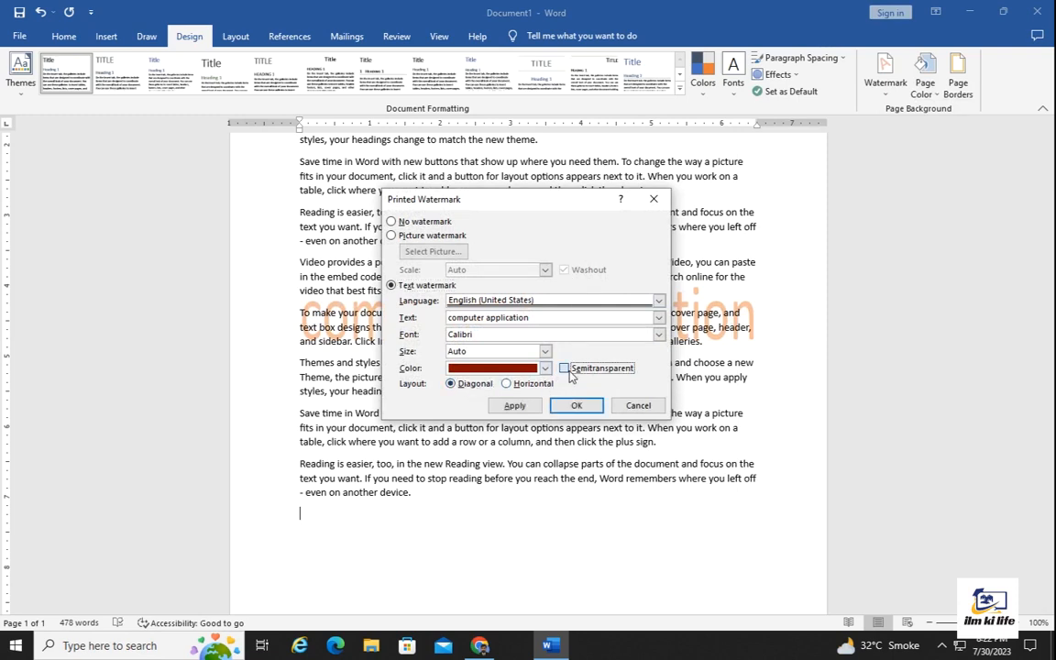
pyautogui.click(515, 405)
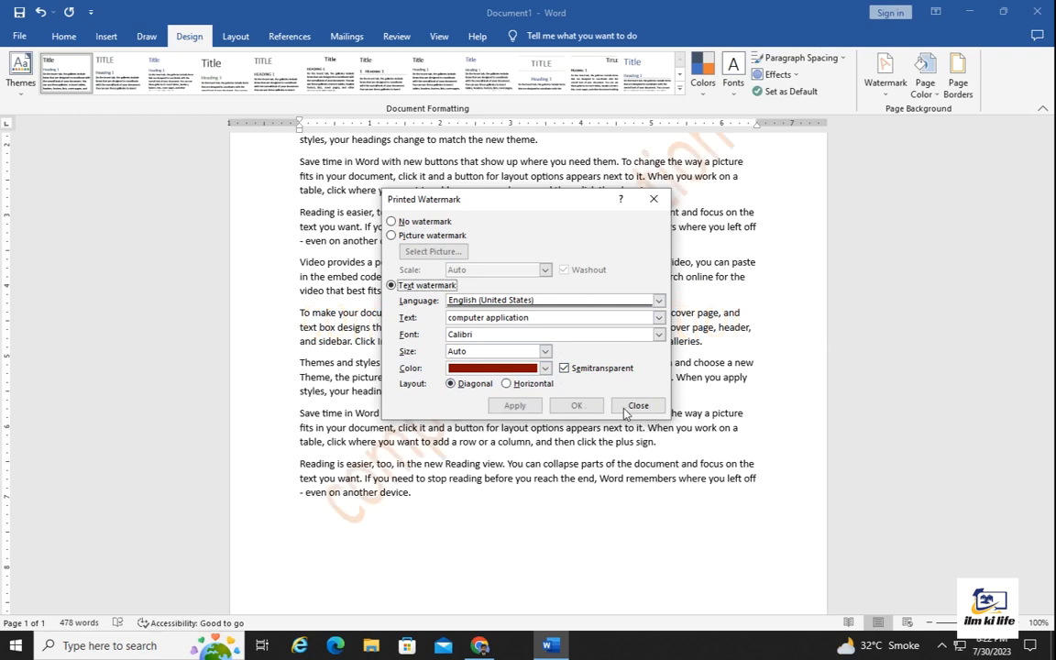
pyautogui.click(634, 404)
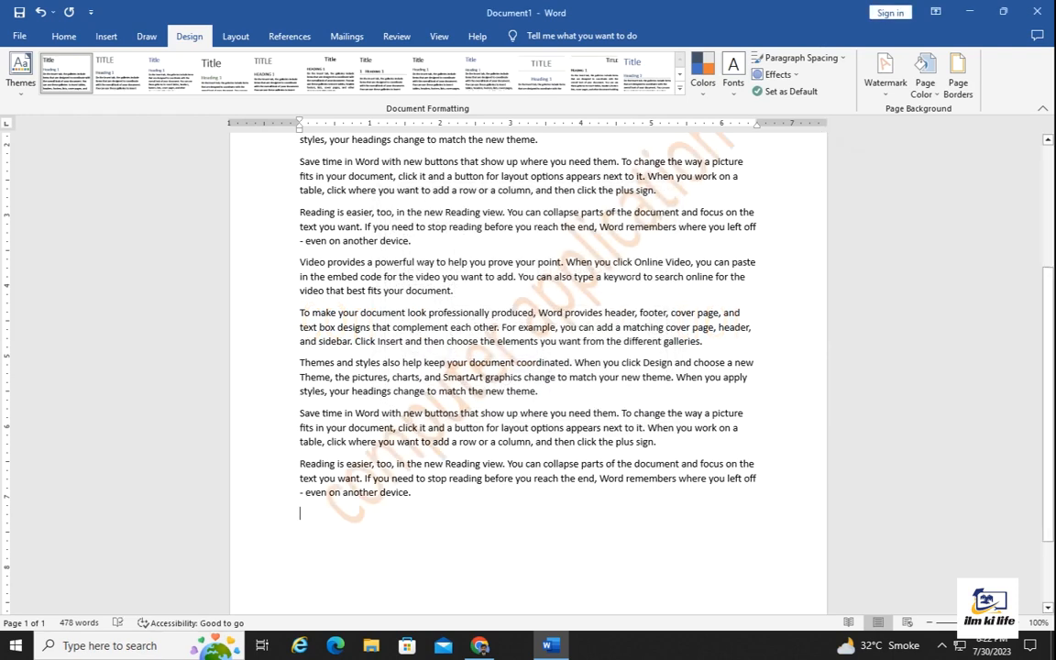
# Step: Set the page background to a light gold theme colour
pyautogui.scroll(5, 529, 367)
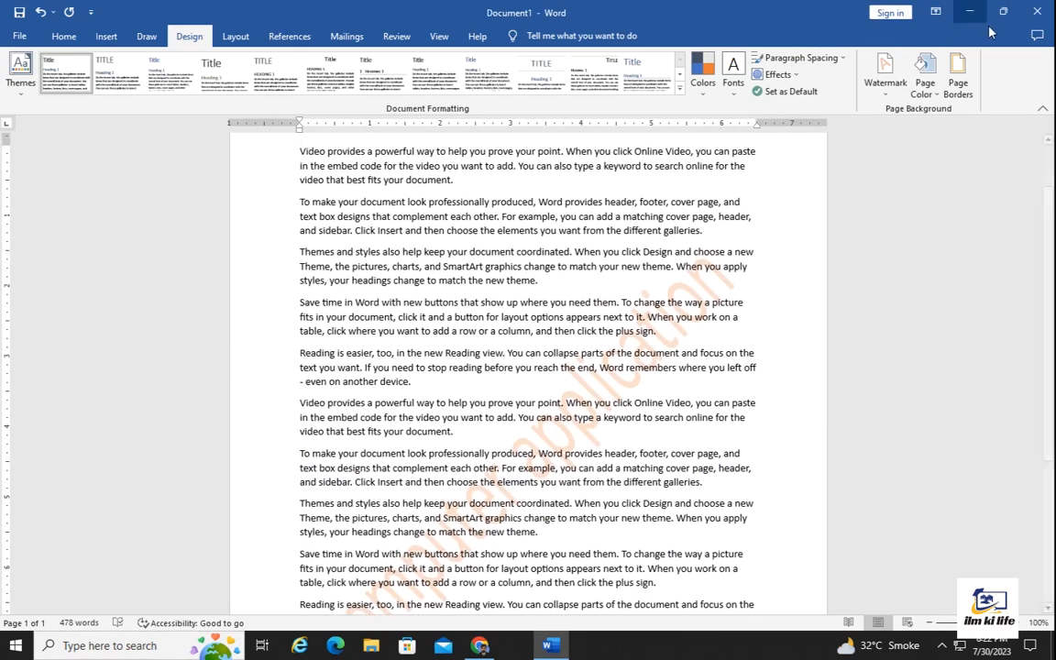
pyautogui.click(926, 89)
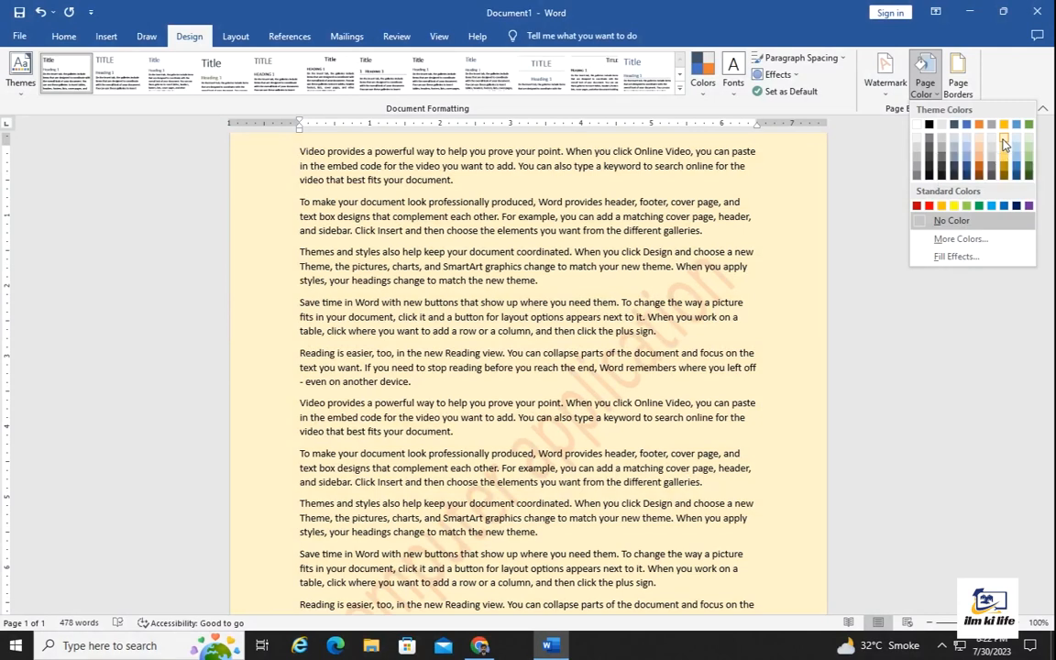
pyautogui.click(1004, 144)
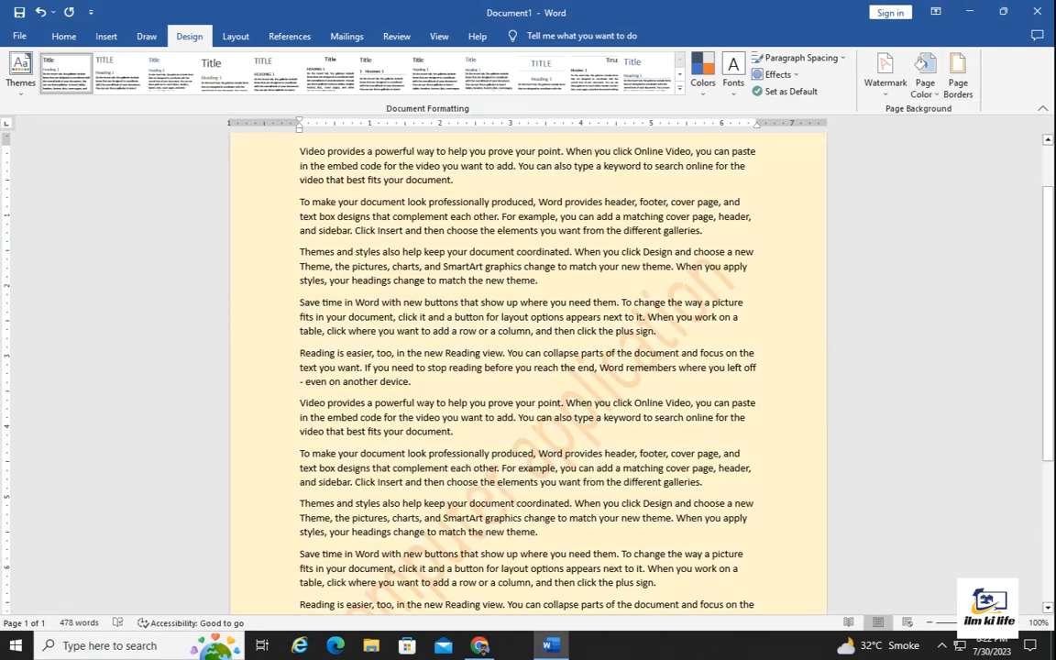
# Step: Enable printing of background colors and images in the Word display options, checking the print preview before and after
pyautogui.hotkey('ctrl', 'p')
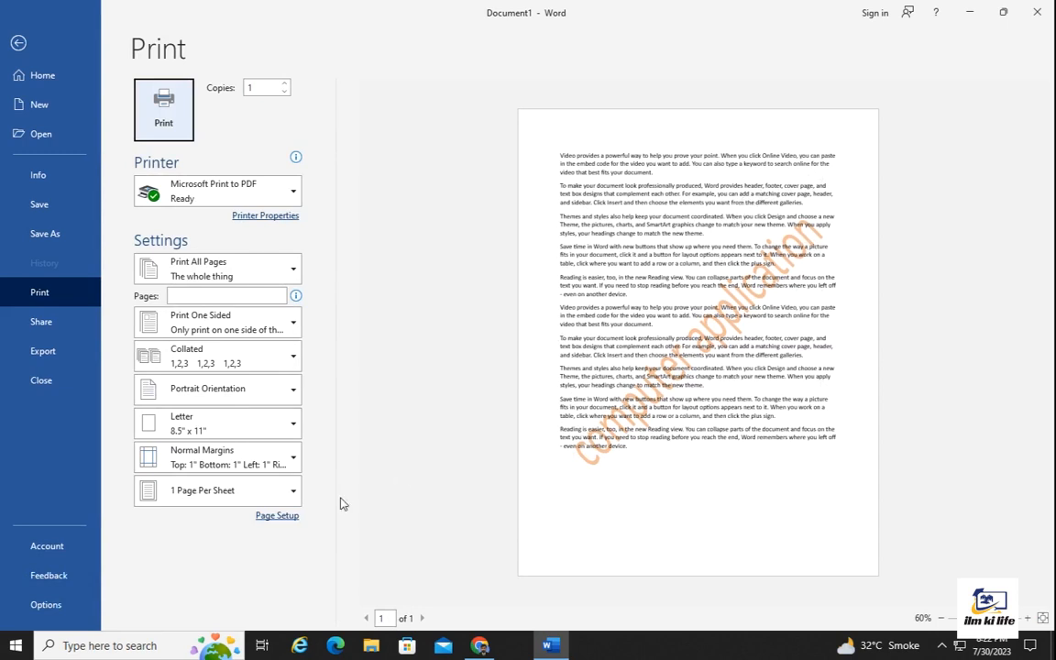
pyautogui.press('Escape')
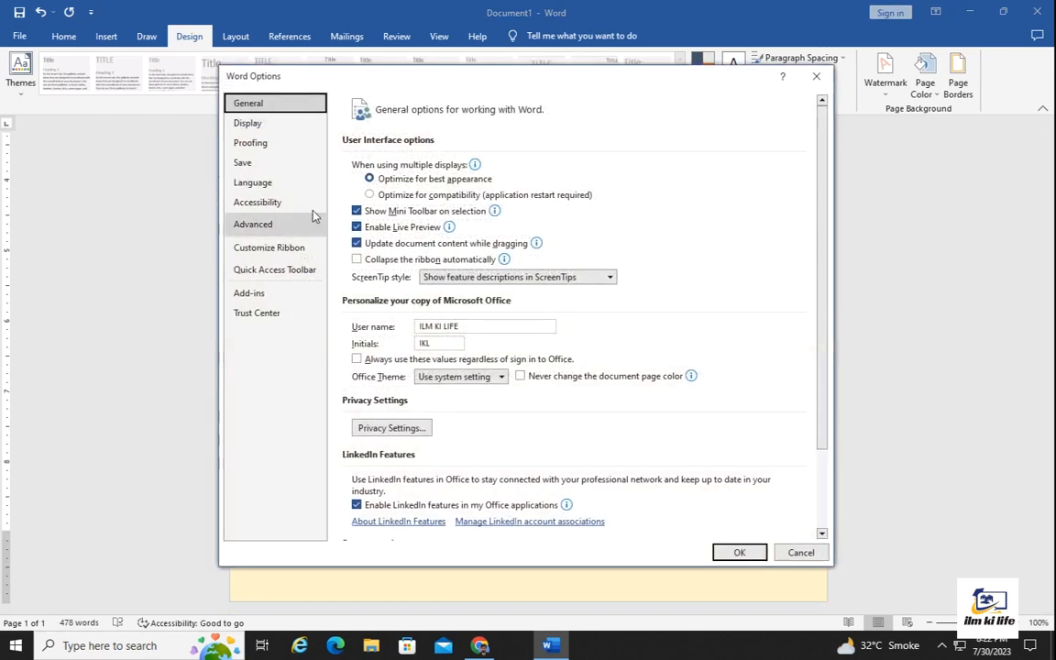
pyautogui.click(270, 128)
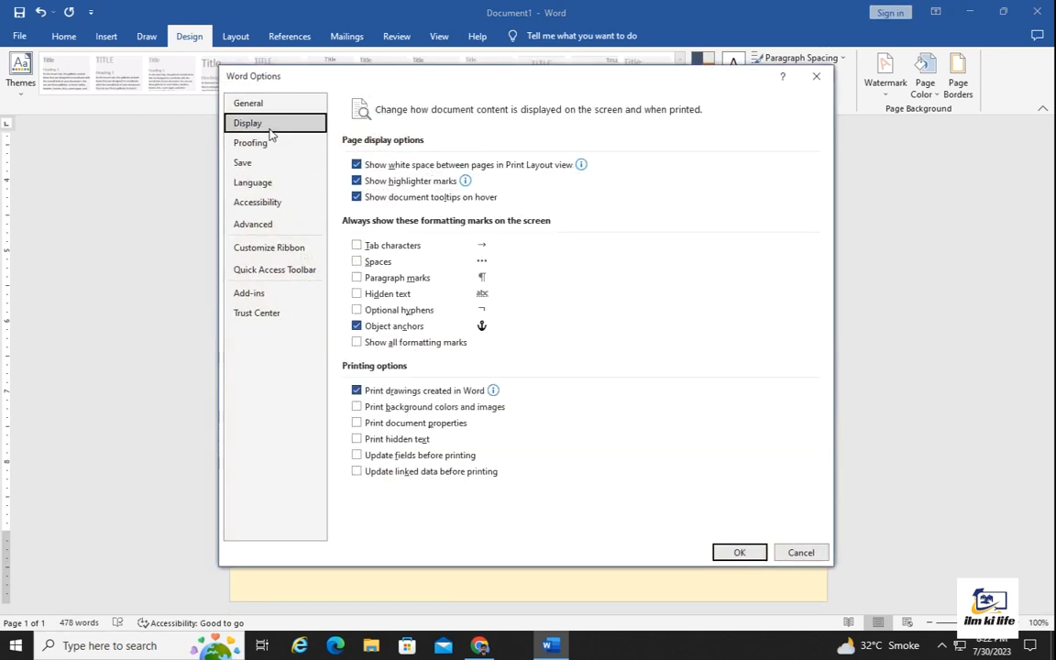
pyautogui.click(356, 408)
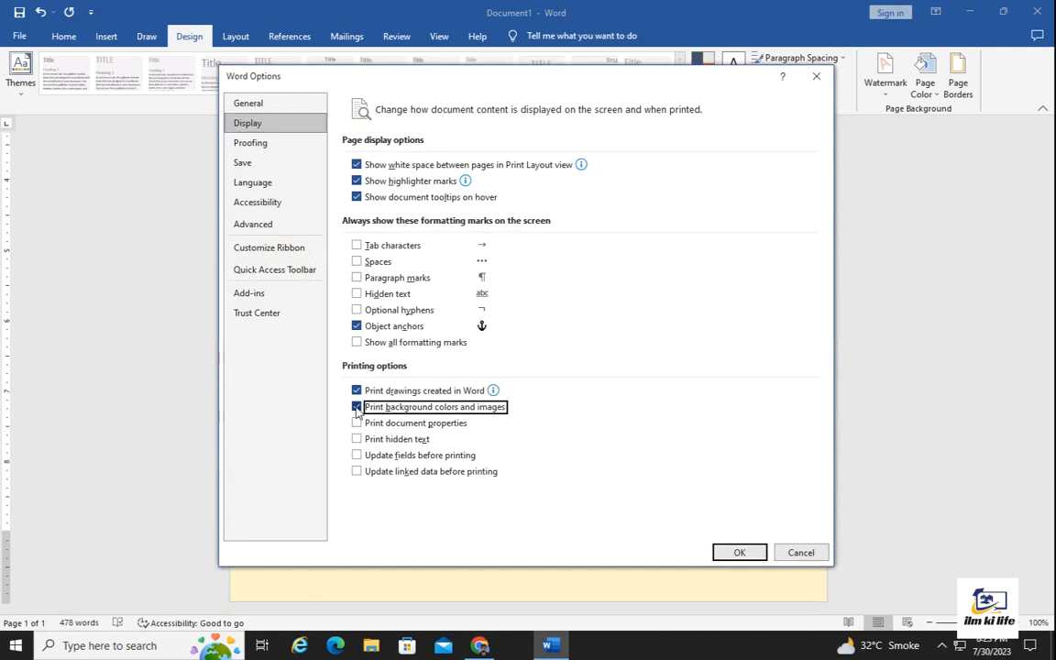
pyautogui.click(739, 551)
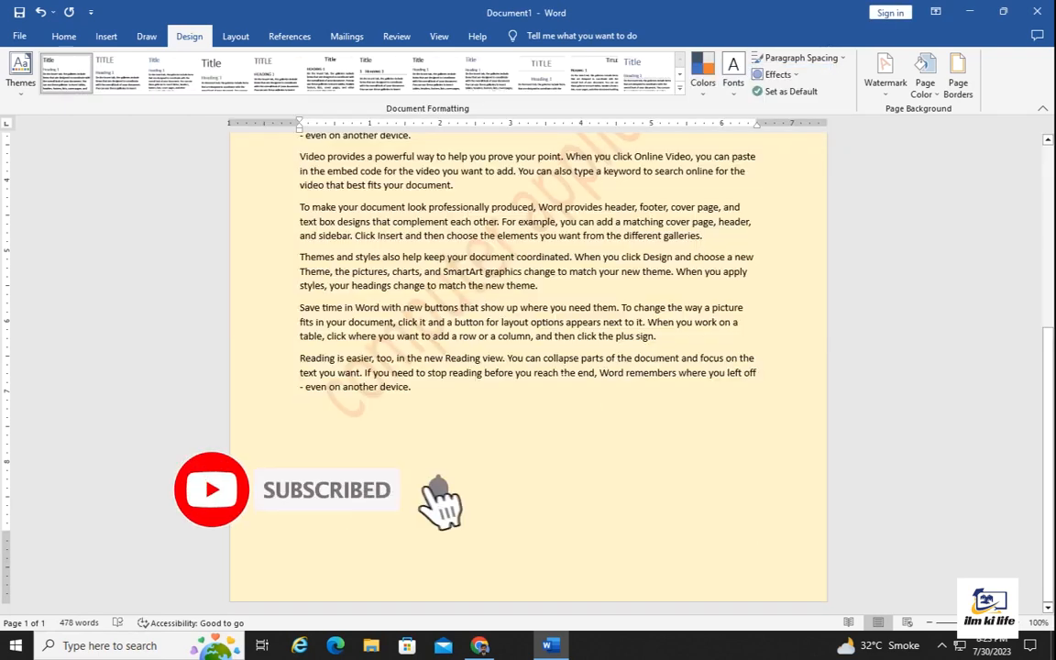
pyautogui.hotkey('ctrl', 'p')
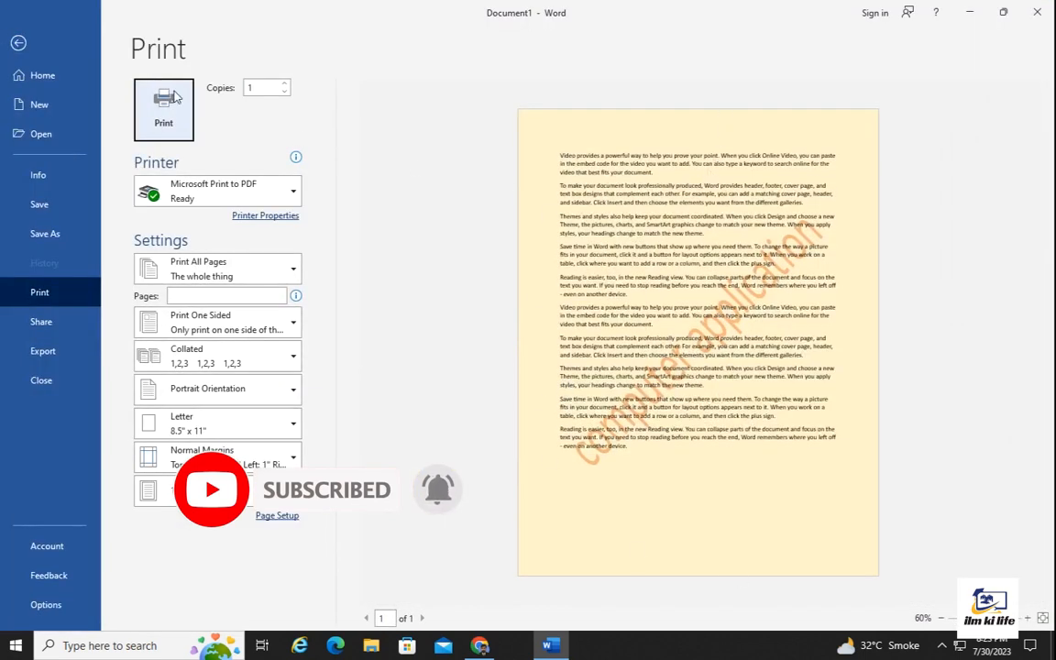
pyautogui.click(18, 42)
# Step: Fill the page background with the Water droplets texture
pyautogui.scroll(3, 528, 367)
pyautogui.scroll(3, 528, 367)
pyautogui.click(935, 92)
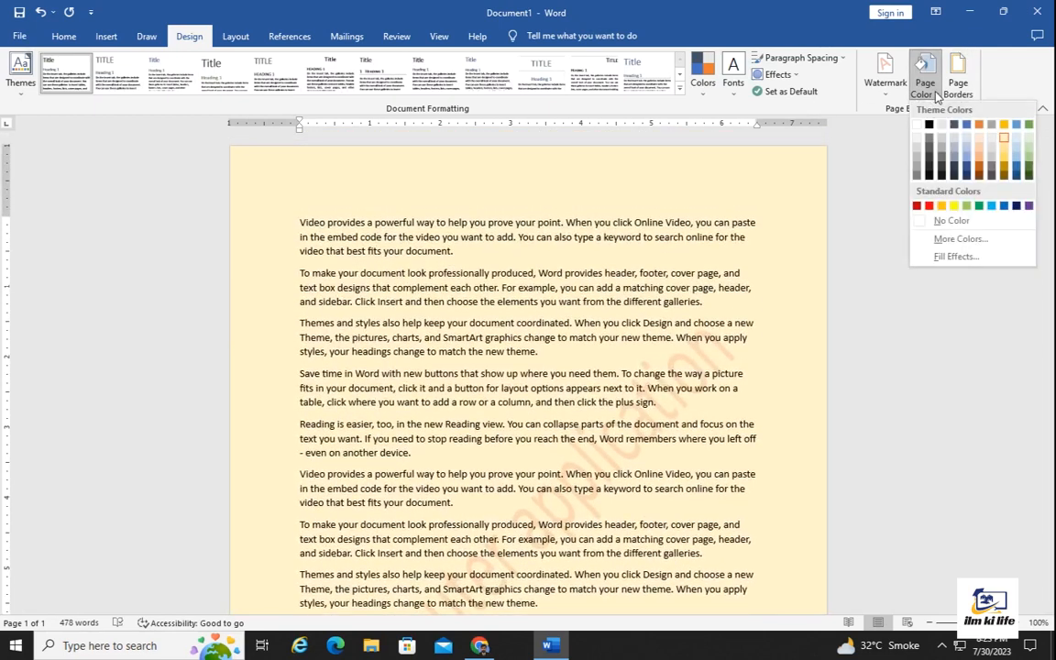
pyautogui.click(943, 257)
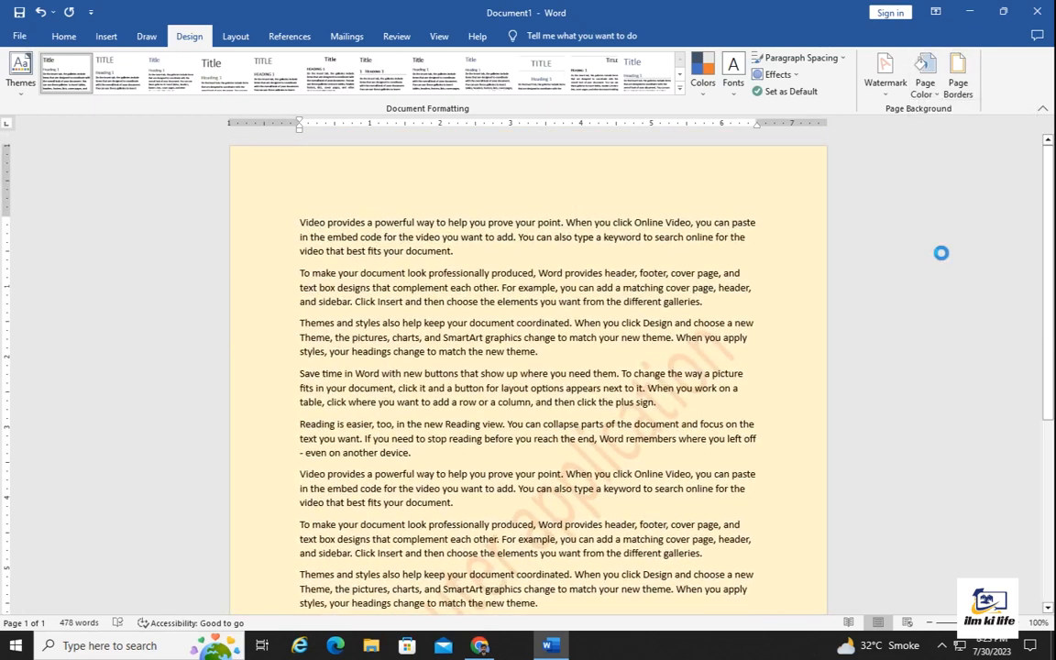
pyautogui.click(451, 172)
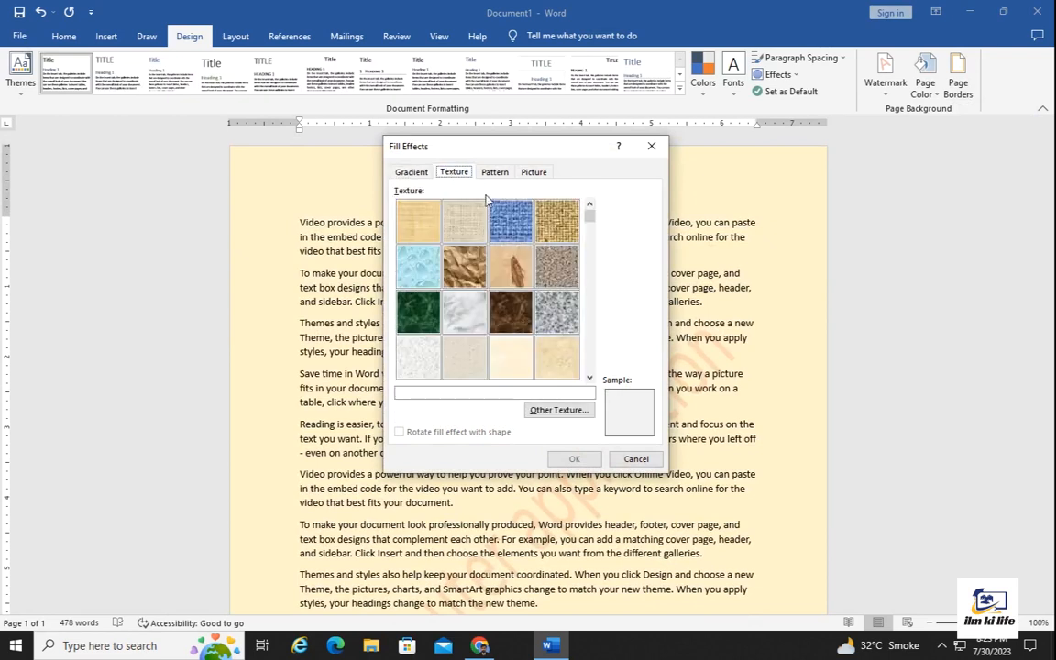
pyautogui.click(465, 221)
pyautogui.click(418, 266)
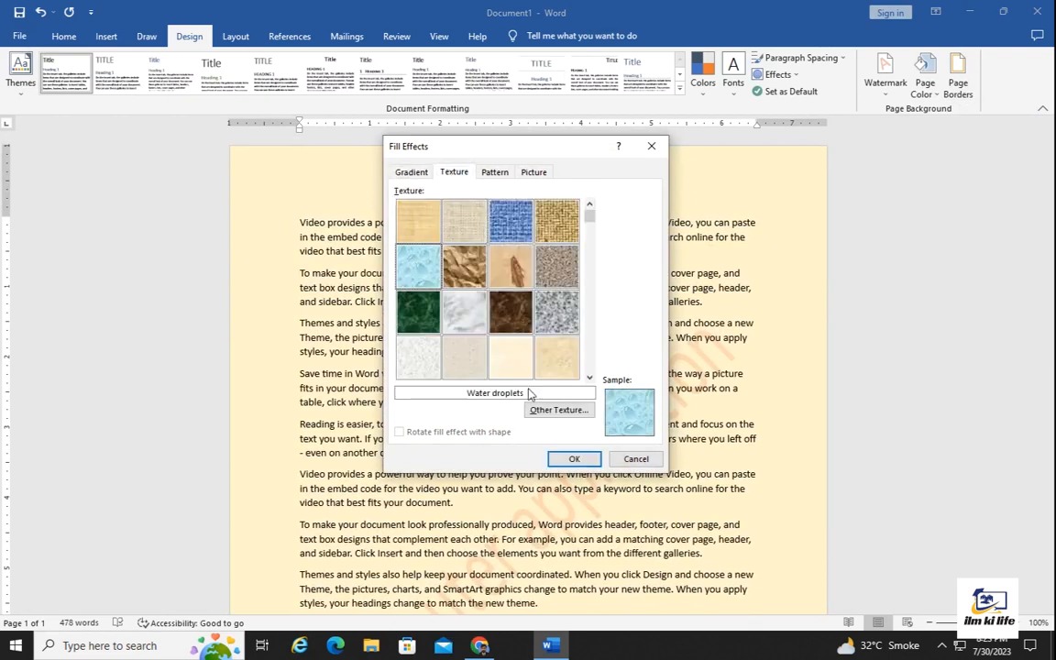
pyautogui.click(575, 460)
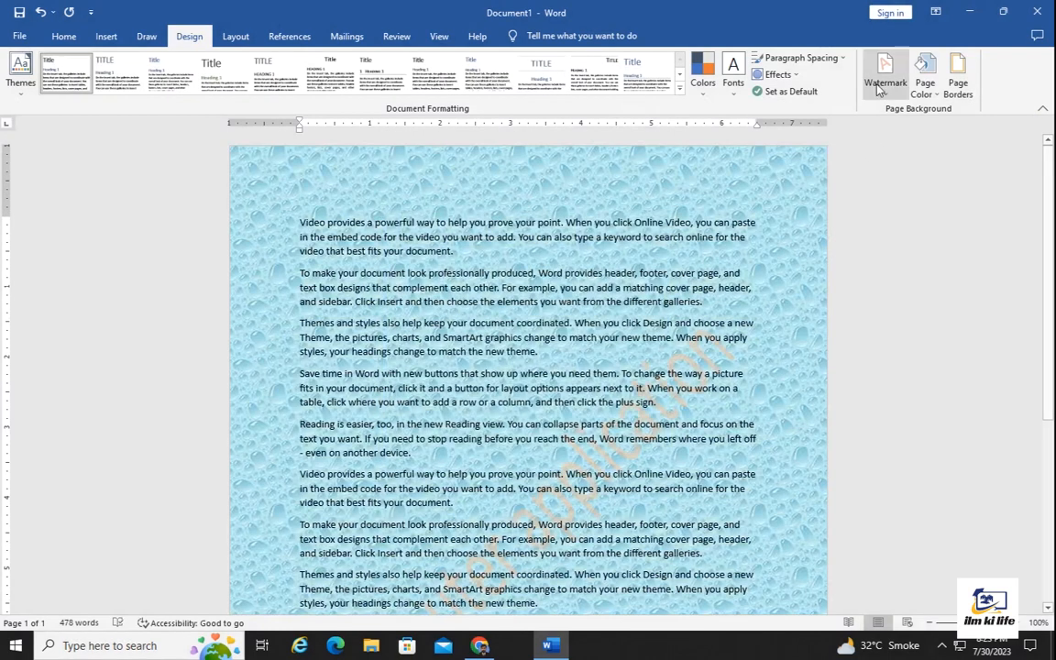
# Step: Fill the page background with the picture 1-1P51R15KSH from the Desktop folder and look over the page
pyautogui.click(926, 92)
pyautogui.click(952, 255)
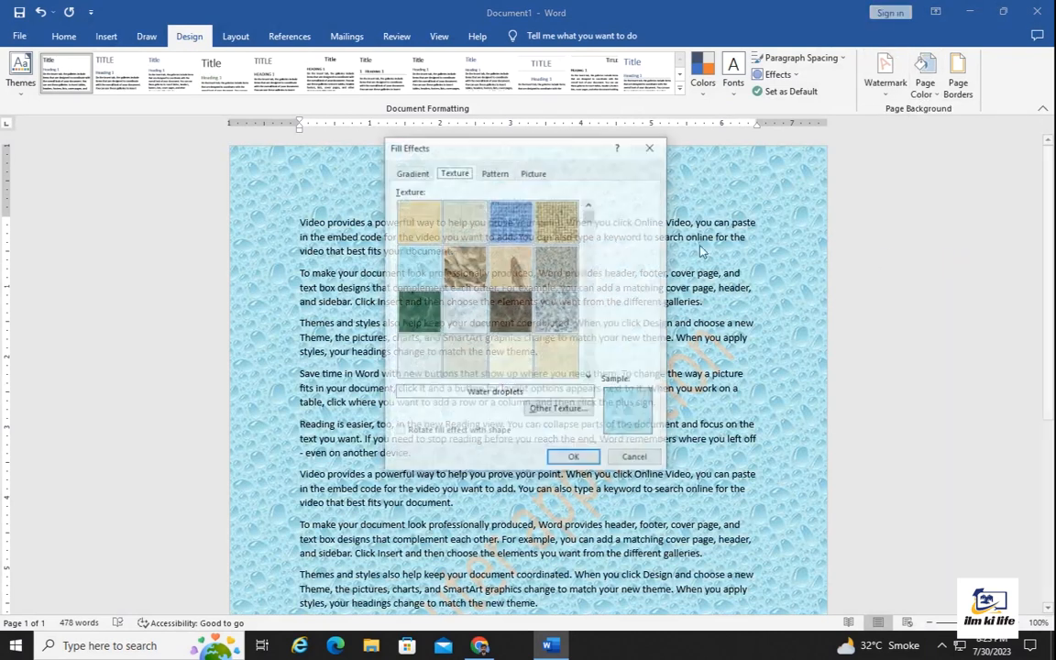
pyautogui.click(534, 173)
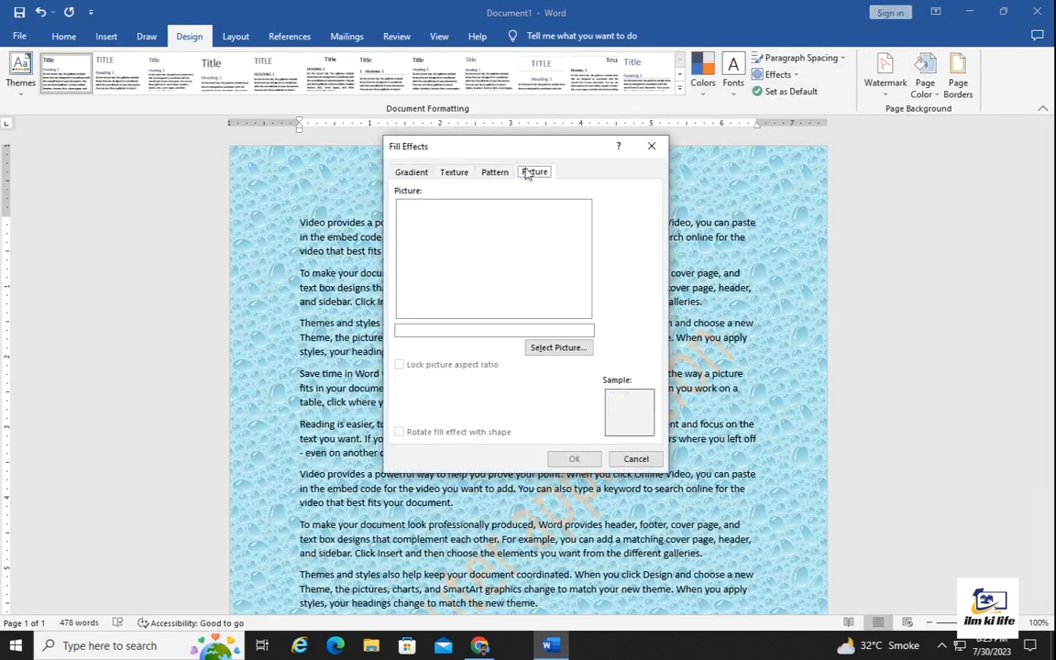
pyautogui.click(565, 352)
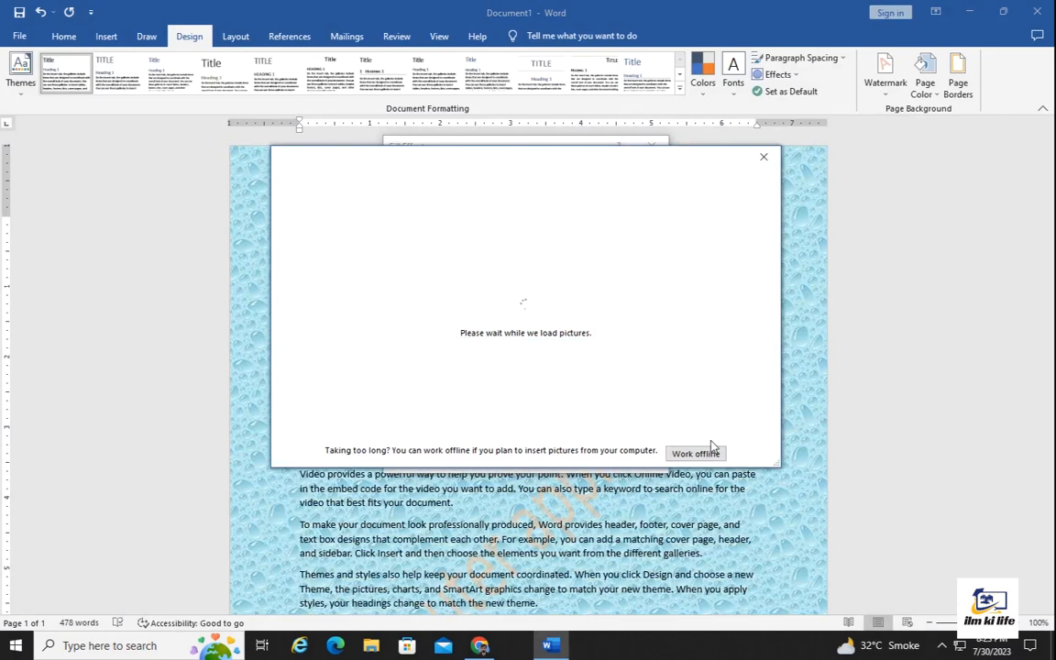
pyautogui.click(695, 454)
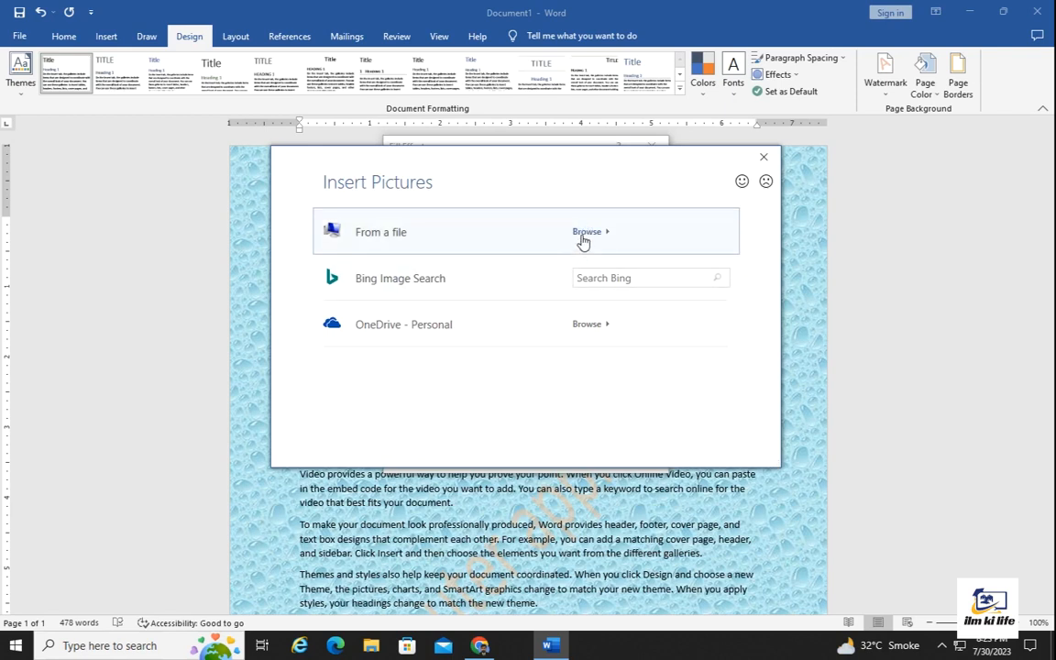
pyautogui.click(585, 233)
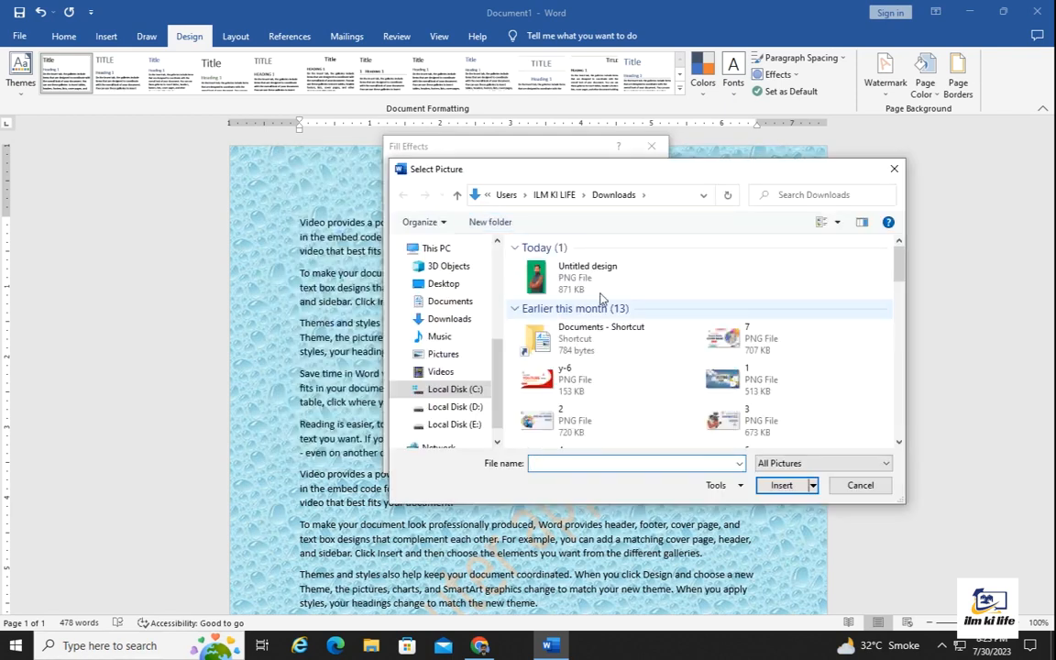
pyautogui.scroll(-5, 606, 394)
pyautogui.scroll(-5, 704, 332)
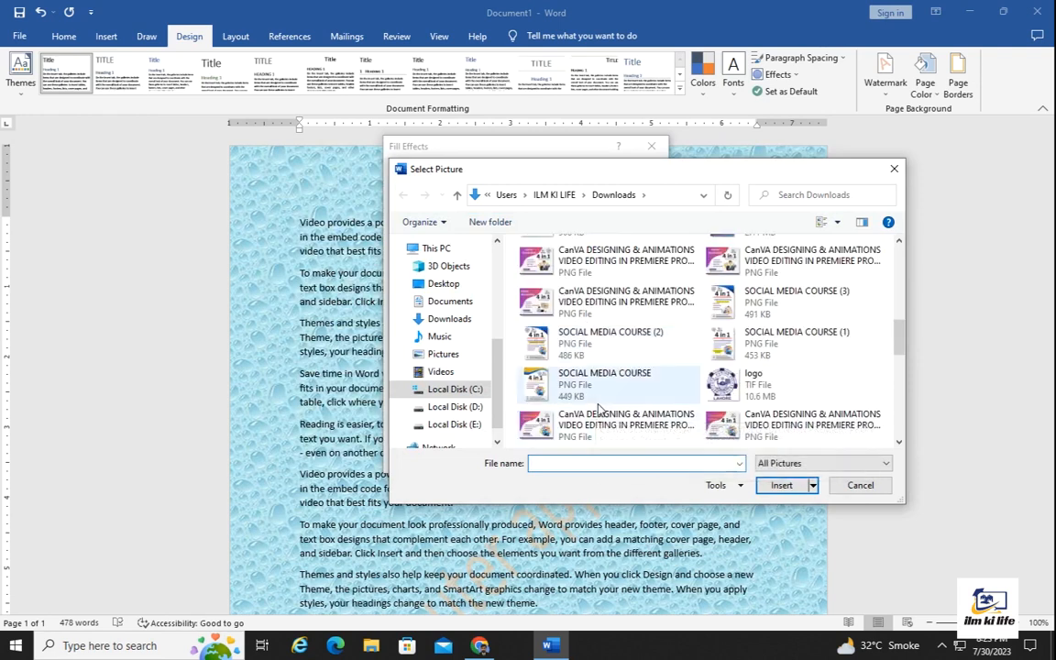
pyautogui.scroll(6, 550, 367)
pyautogui.scroll(1, 568, 365)
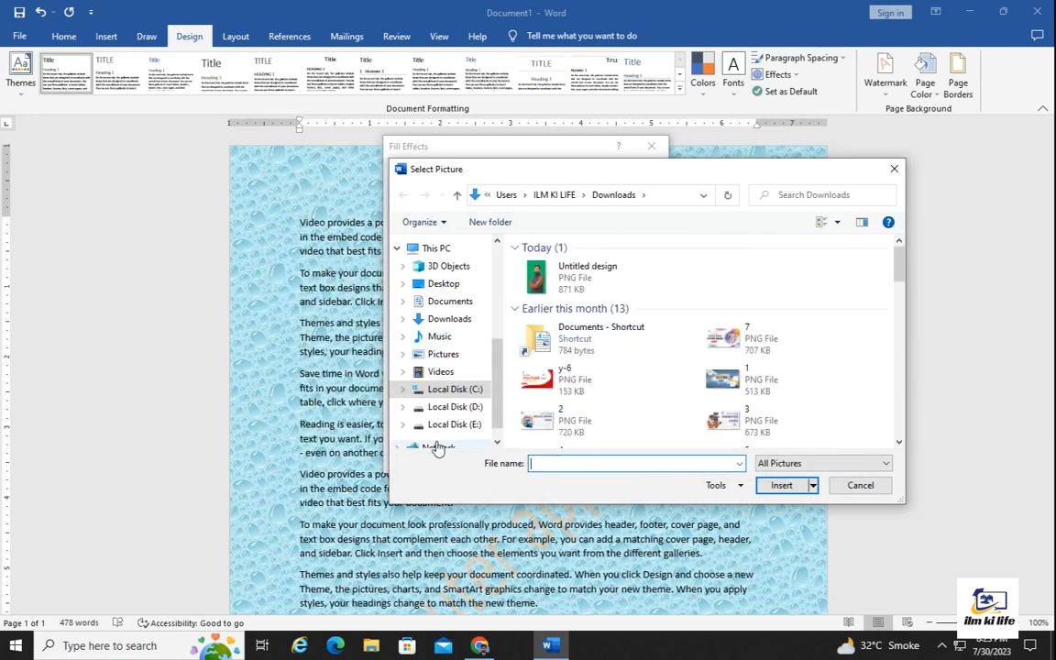
pyautogui.click(442, 283)
pyautogui.click(523, 245)
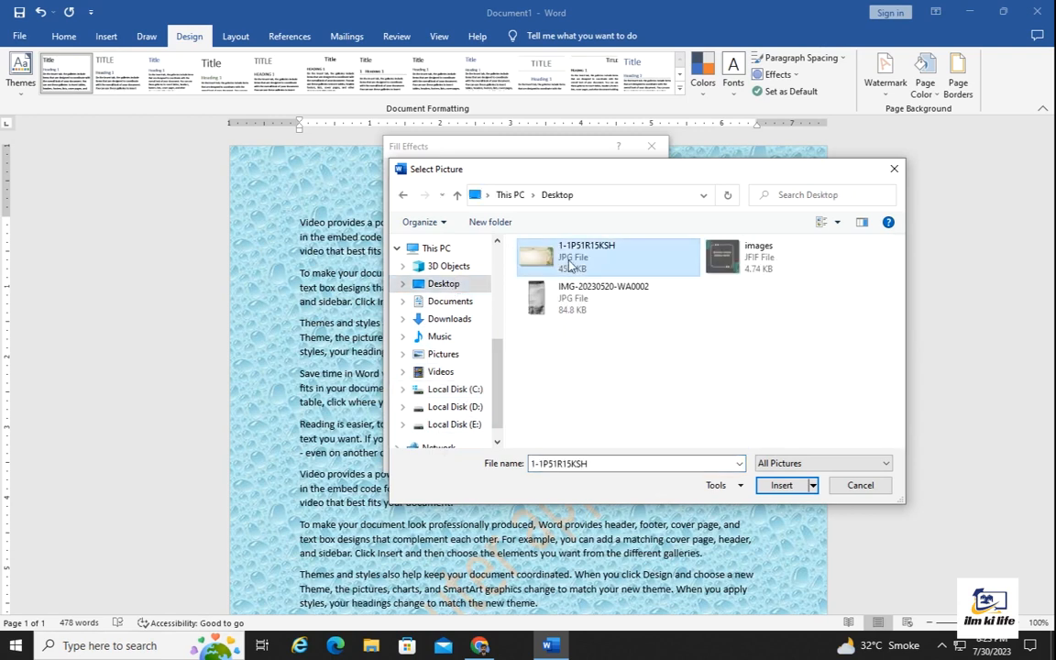
pyautogui.click(782, 486)
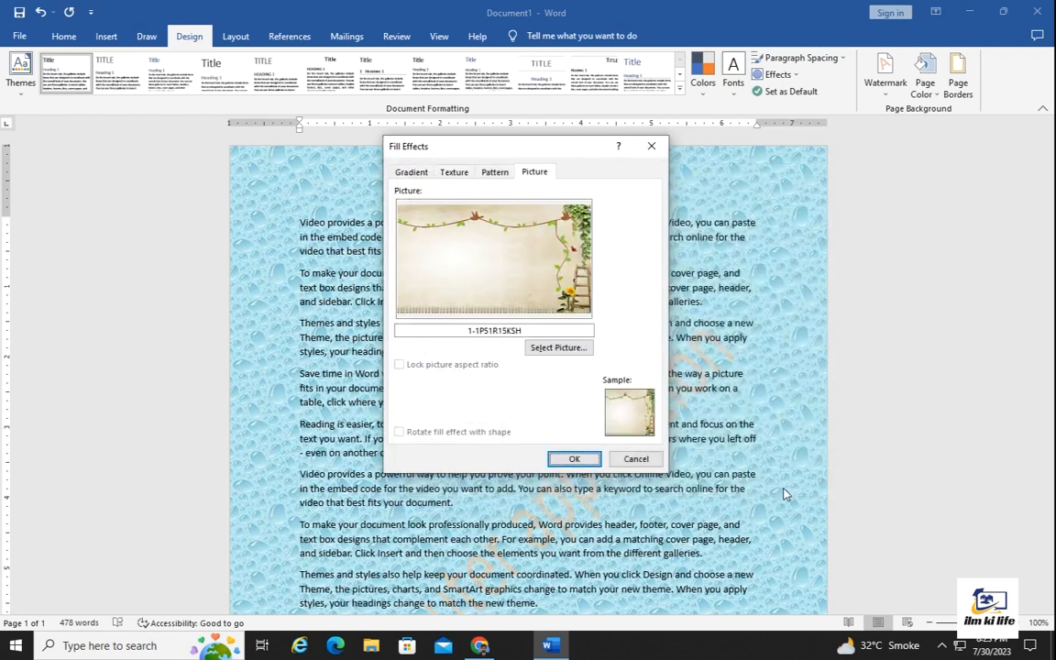
pyautogui.click(575, 459)
pyautogui.scroll(-10, 528, 366)
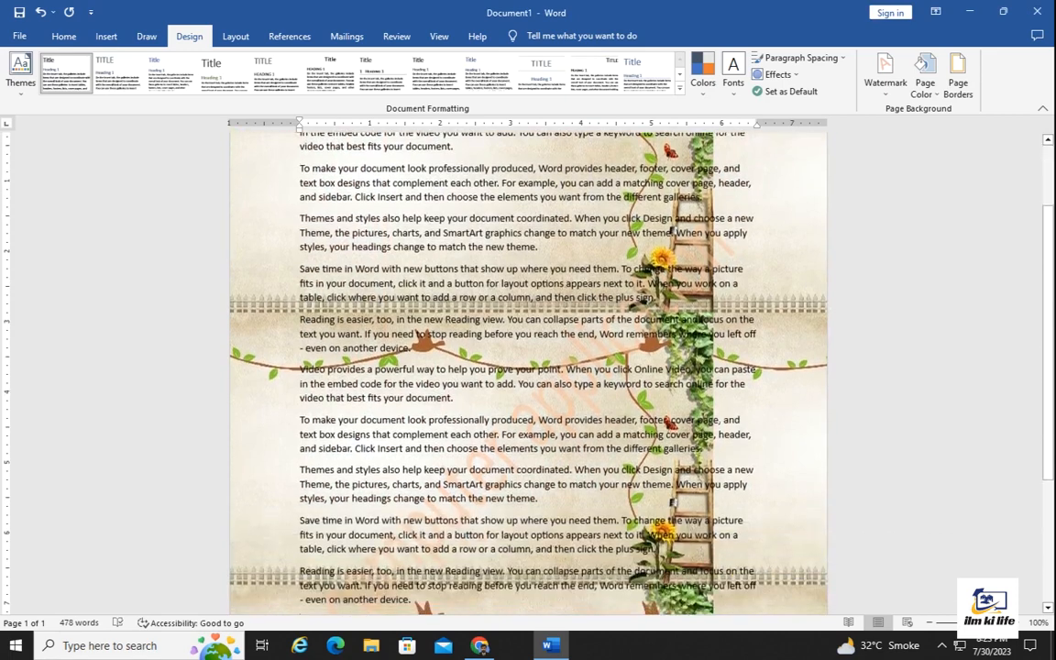
pyautogui.scroll(10, 942, 257)
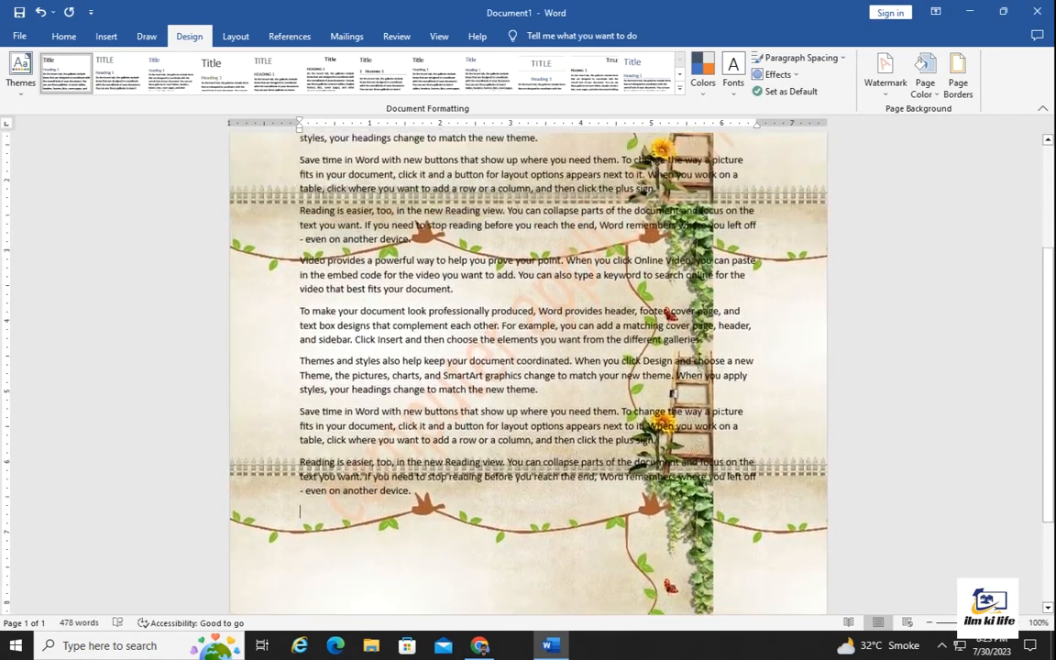
# Step: Replace the page background with a two-color gradient from light blue-gray to orange, using the Horizontal shading style
pyautogui.click(925, 69)
pyautogui.click(927, 254)
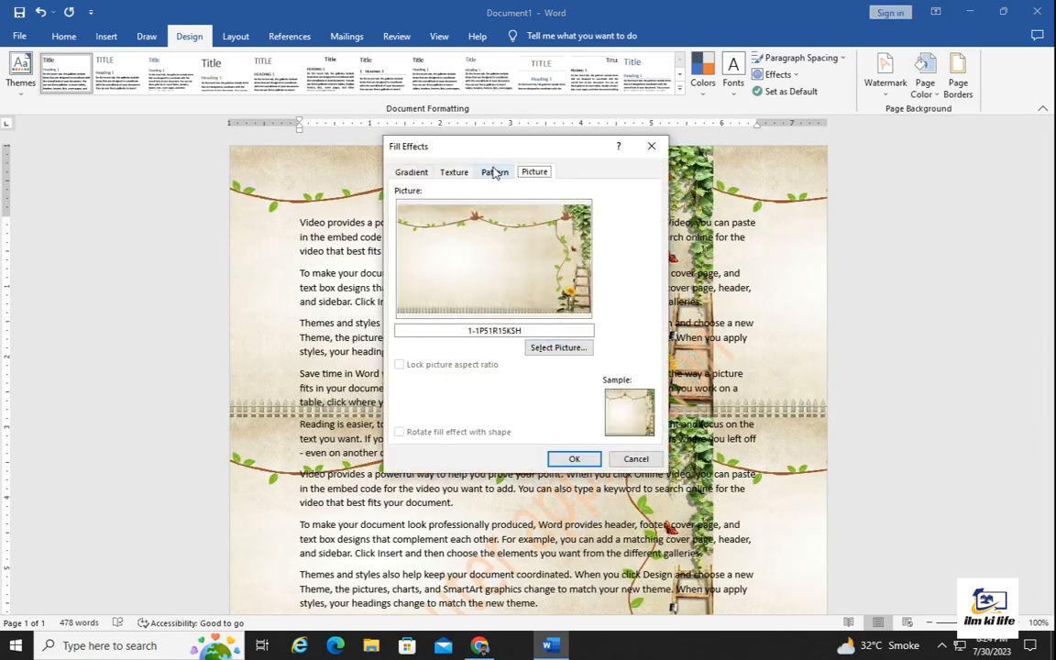
pyautogui.click(455, 174)
pyautogui.click(422, 174)
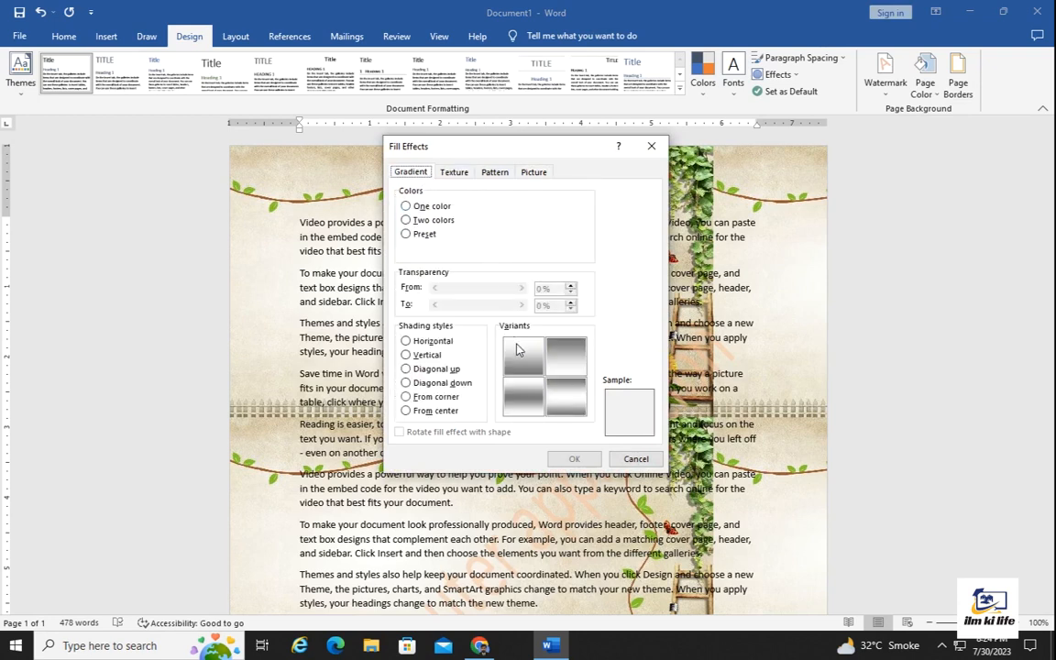
pyautogui.click(418, 220)
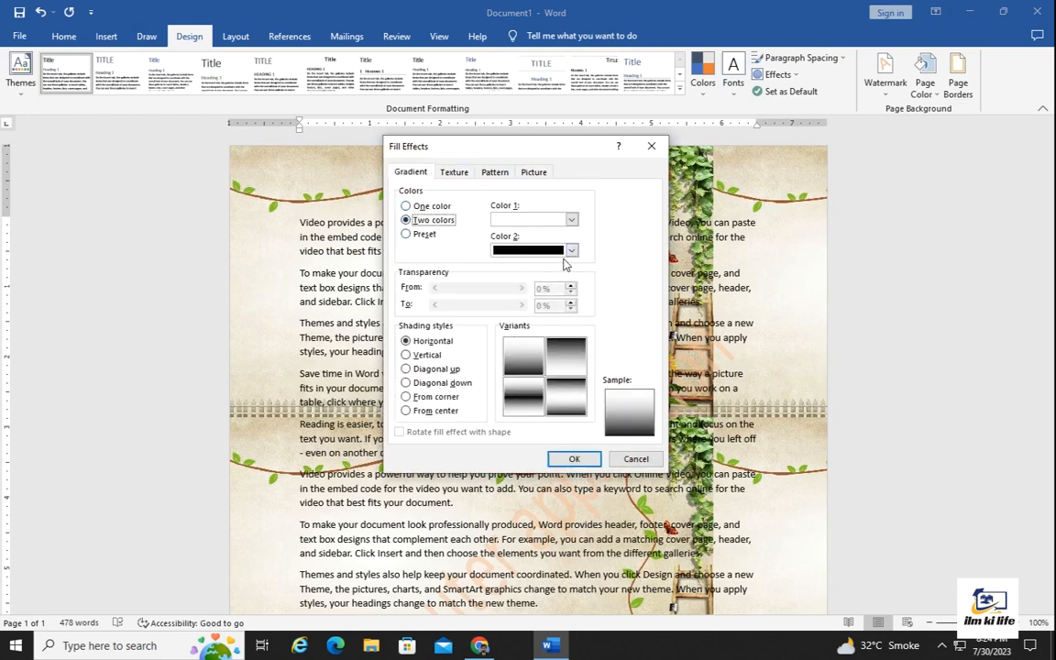
pyautogui.click(572, 220)
pyautogui.click(498, 273)
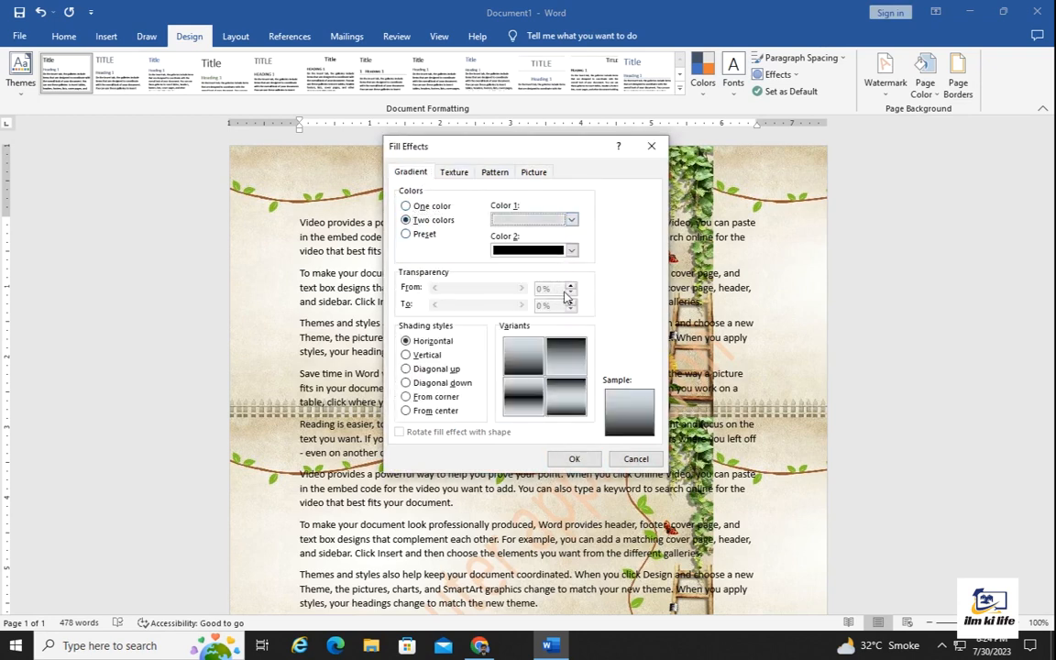
pyautogui.click(571, 249)
pyautogui.click(561, 282)
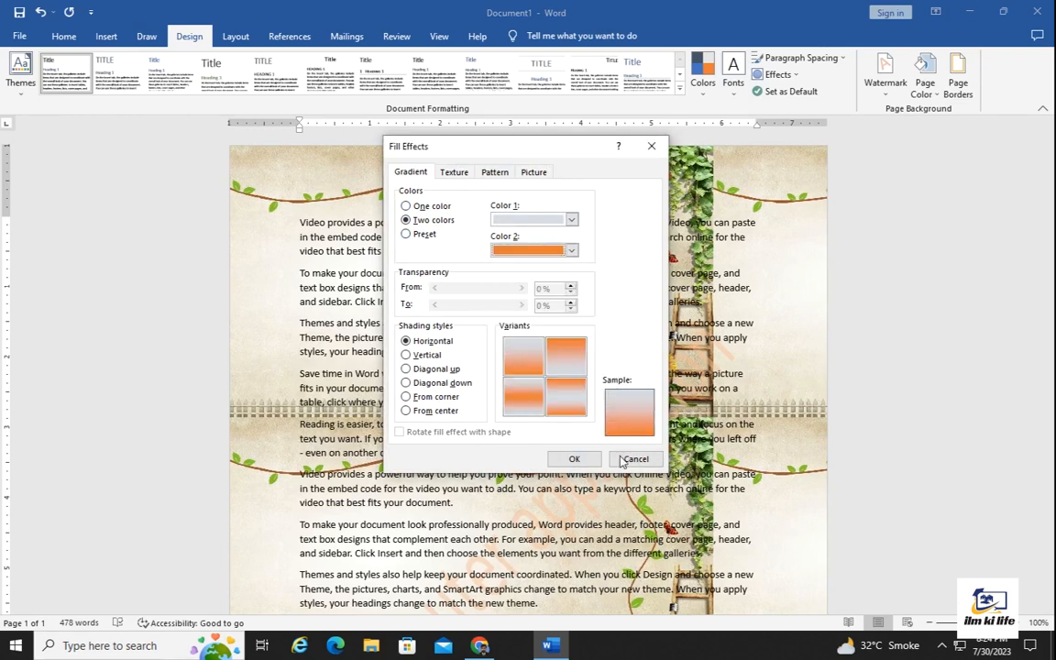
pyautogui.click(576, 459)
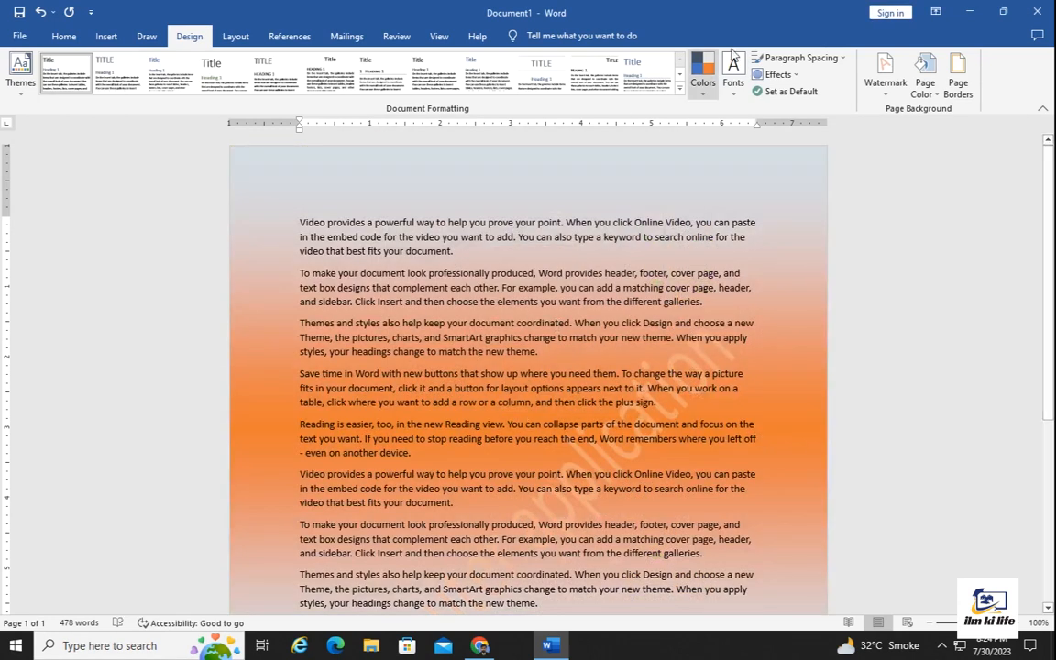
# Step: Change the background gradient to the Diagonal down shading style with gold as Color 1, and check the page
pyautogui.click(924, 71)
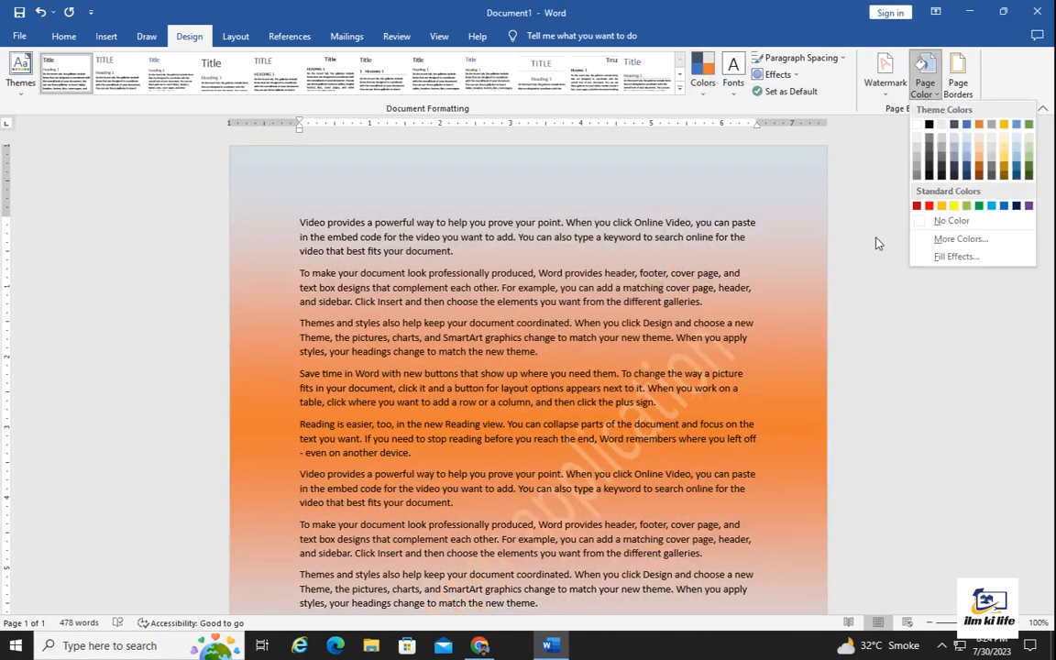
pyautogui.click(953, 256)
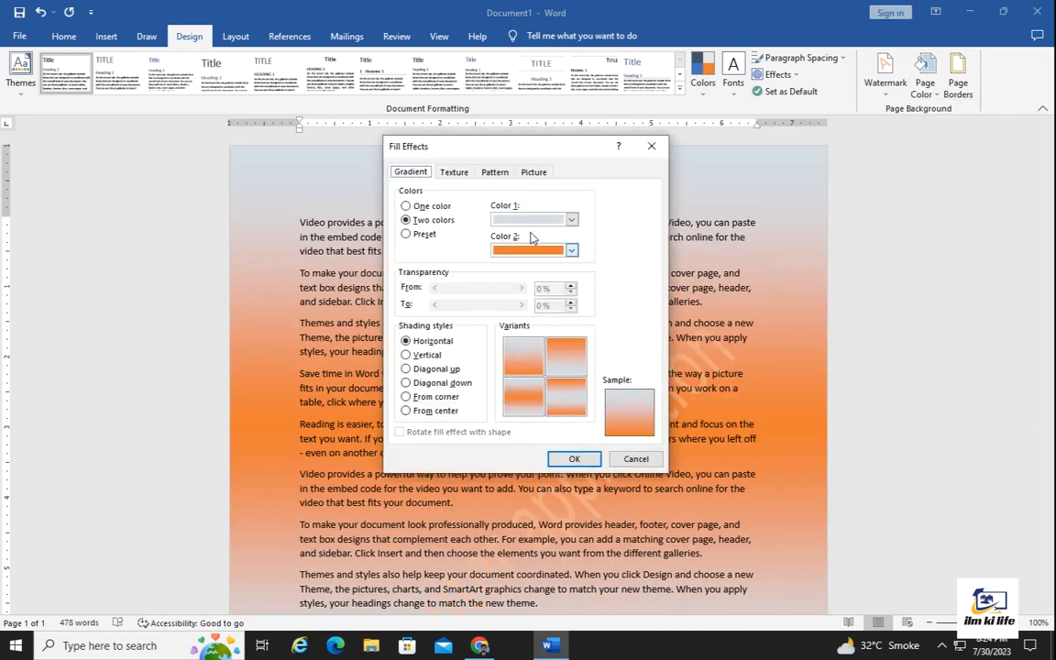
pyautogui.click(534, 369)
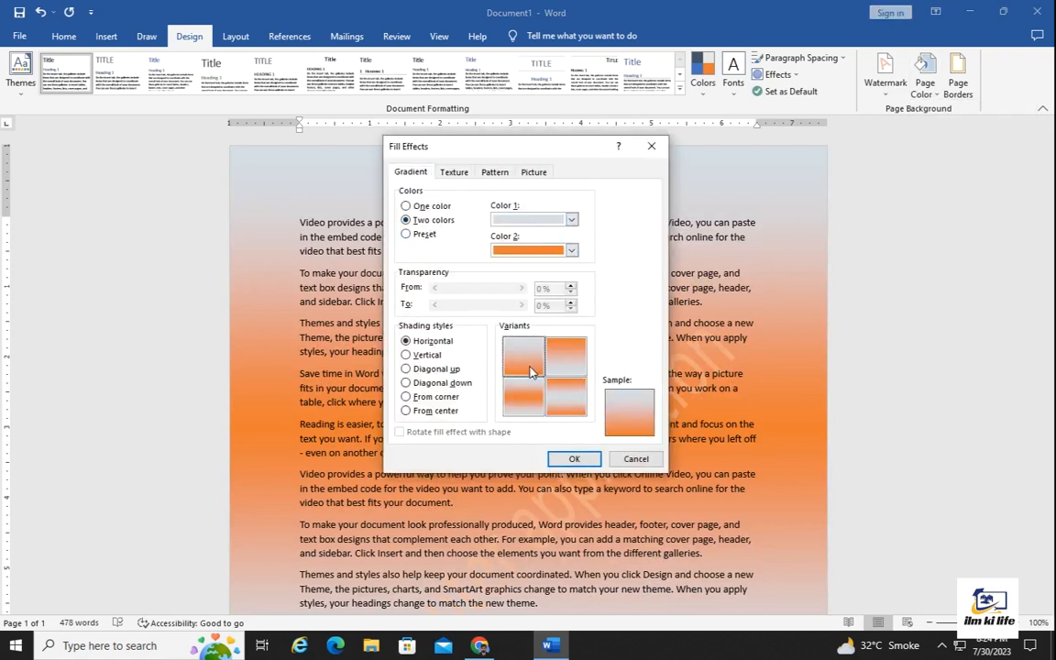
pyautogui.click(423, 354)
pyautogui.click(427, 369)
pyautogui.click(429, 384)
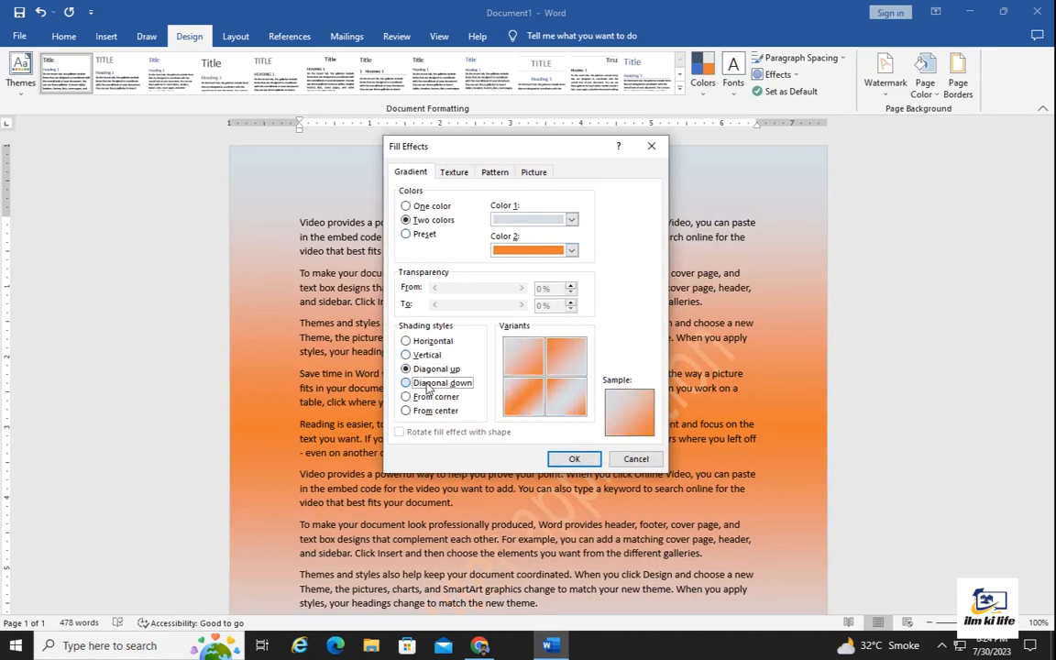
pyautogui.click(571, 219)
pyautogui.click(586, 252)
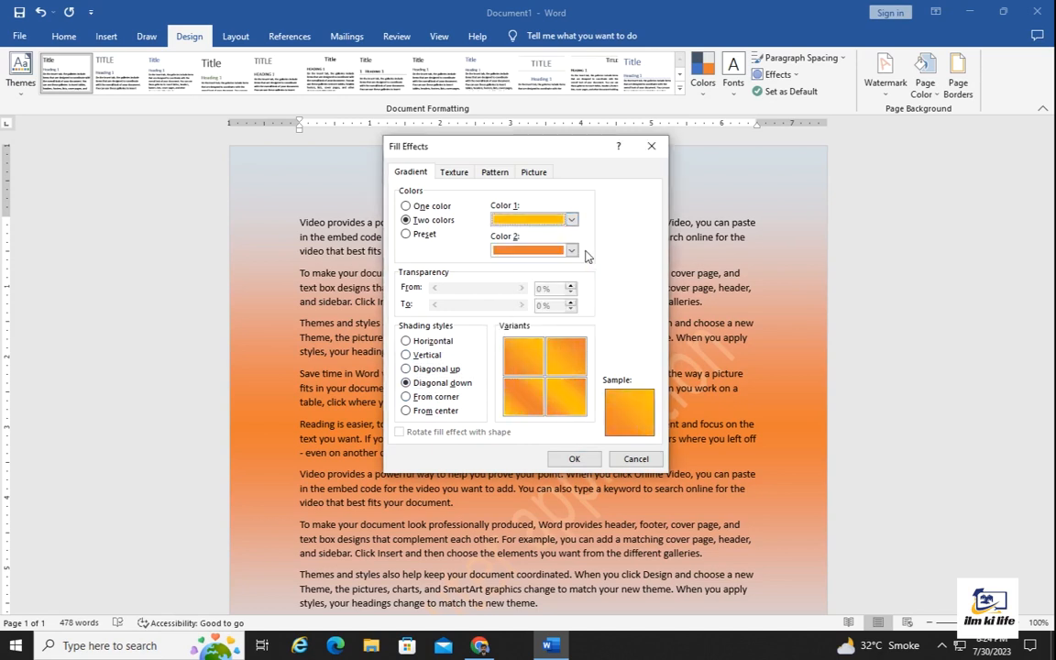
pyautogui.click(572, 458)
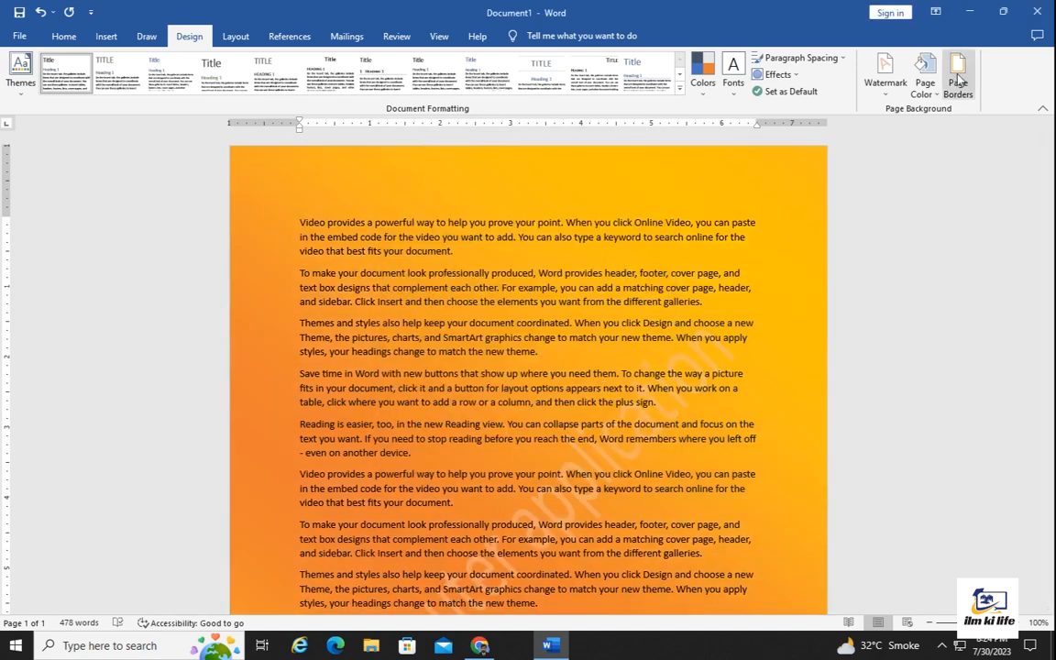
pyautogui.scroll(-2, 499, 358)
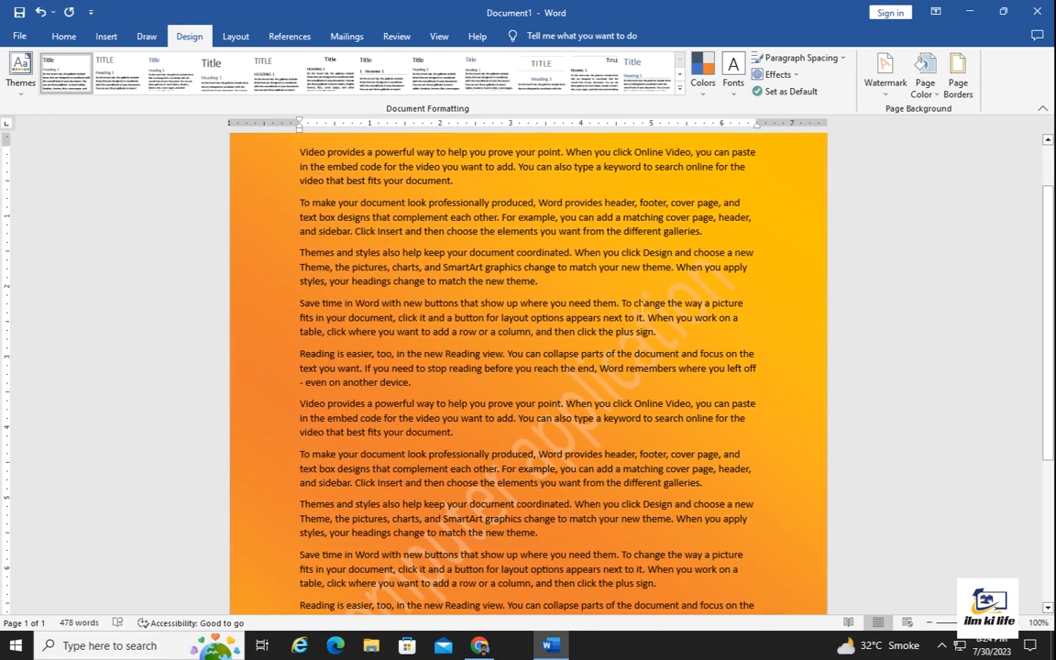
# Step: Add a Box page border to the whole document in a thick-and-thin line style, purple and 6 pt wide
pyautogui.click(958, 80)
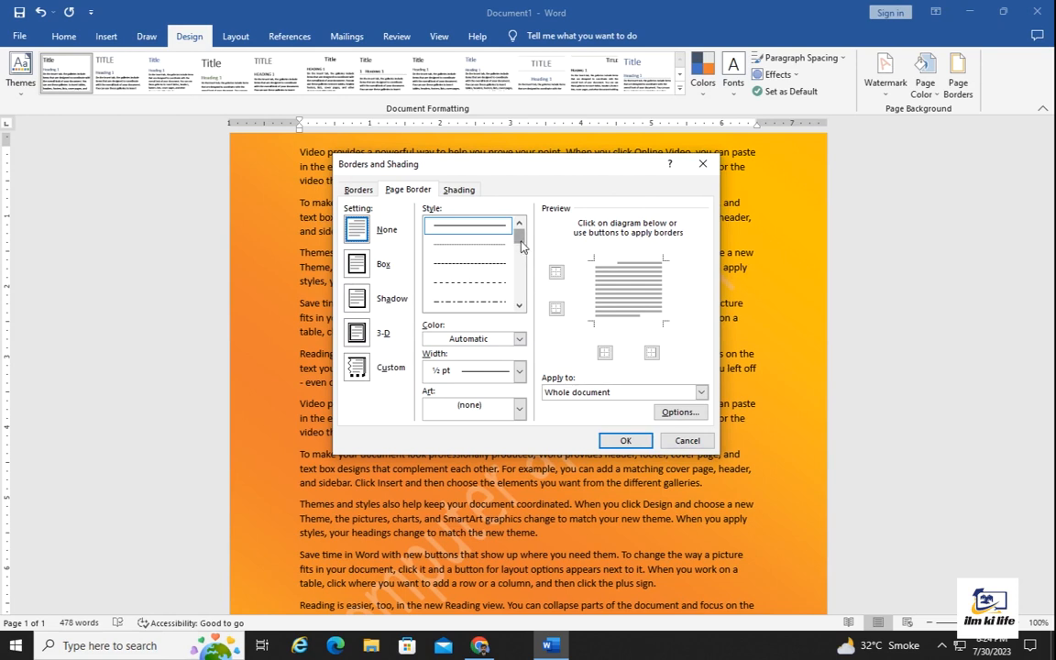
pyautogui.moveTo(520, 241)
pyautogui.mouseDown()
pyautogui.moveTo(517, 303)
pyautogui.moveTo(520, 245)
pyautogui.moveTo(519, 257)
pyautogui.mouseUp()
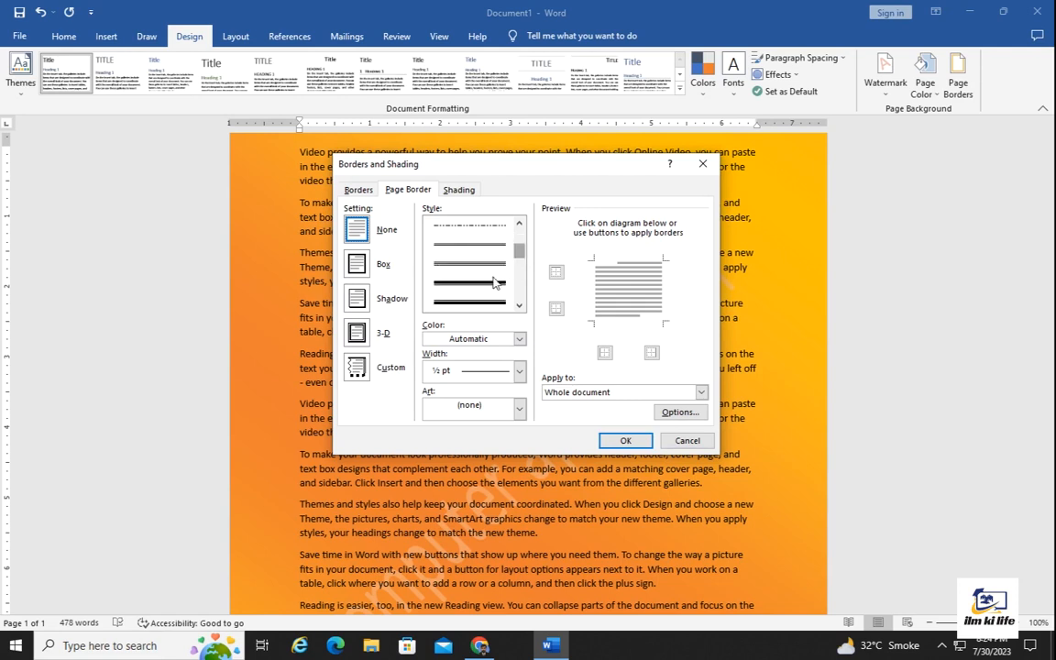
pyautogui.click(490, 281)
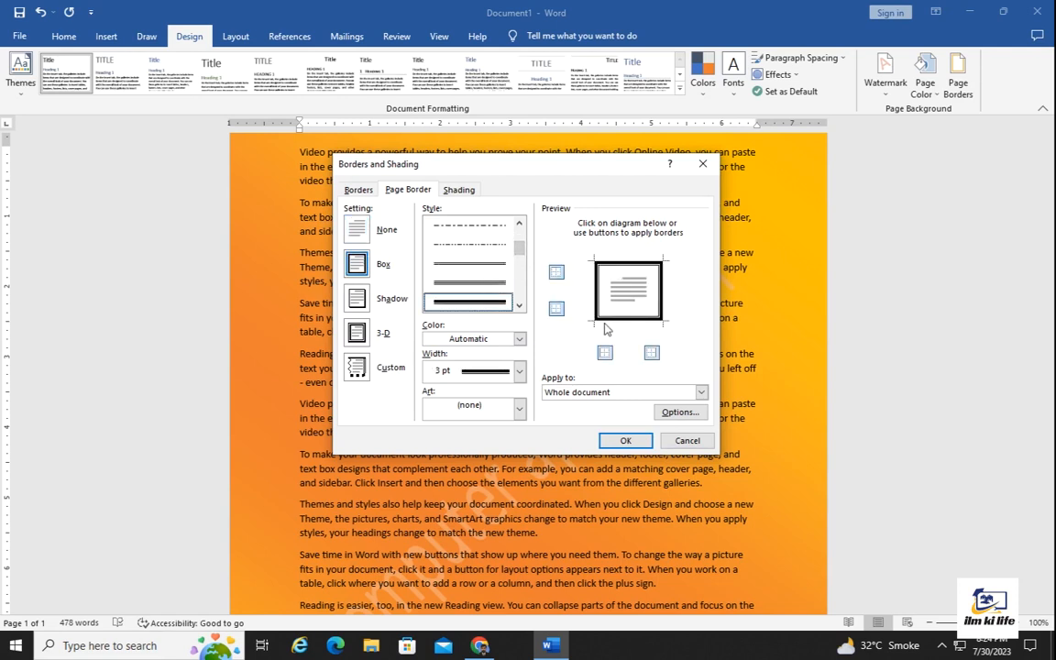
pyautogui.click(520, 339)
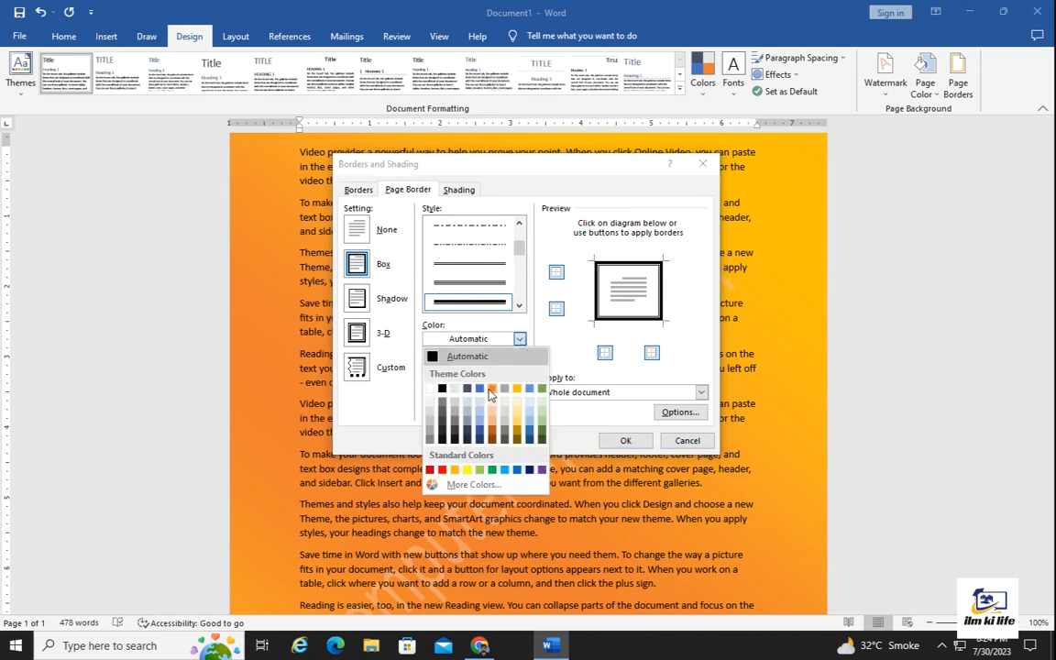
pyautogui.click(542, 470)
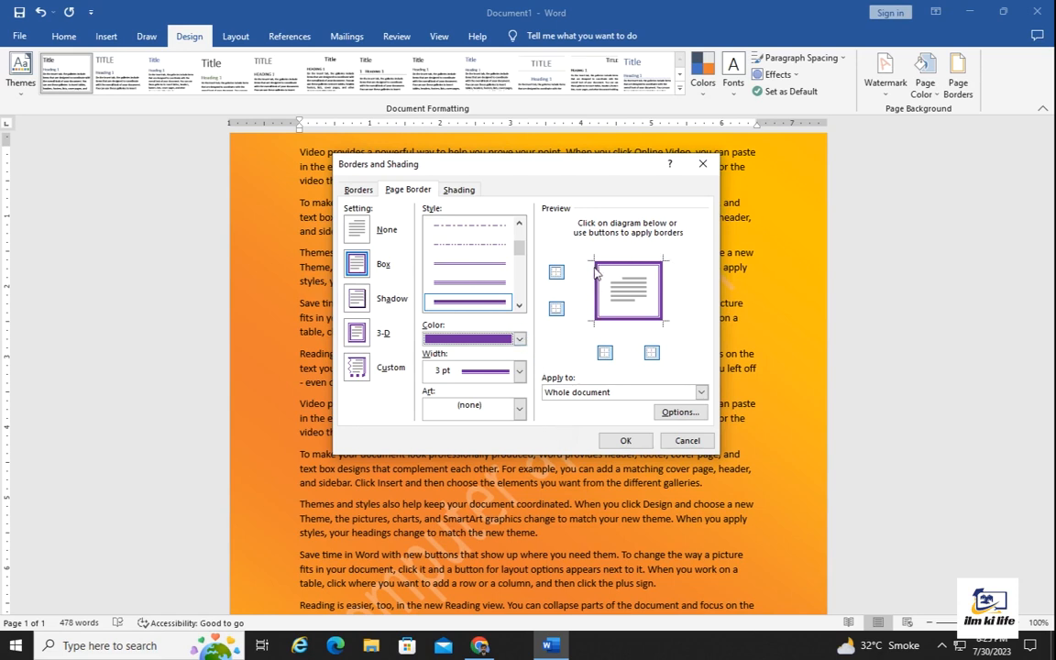
pyautogui.click(519, 371)
pyautogui.click(519, 371)
pyautogui.click(519, 371)
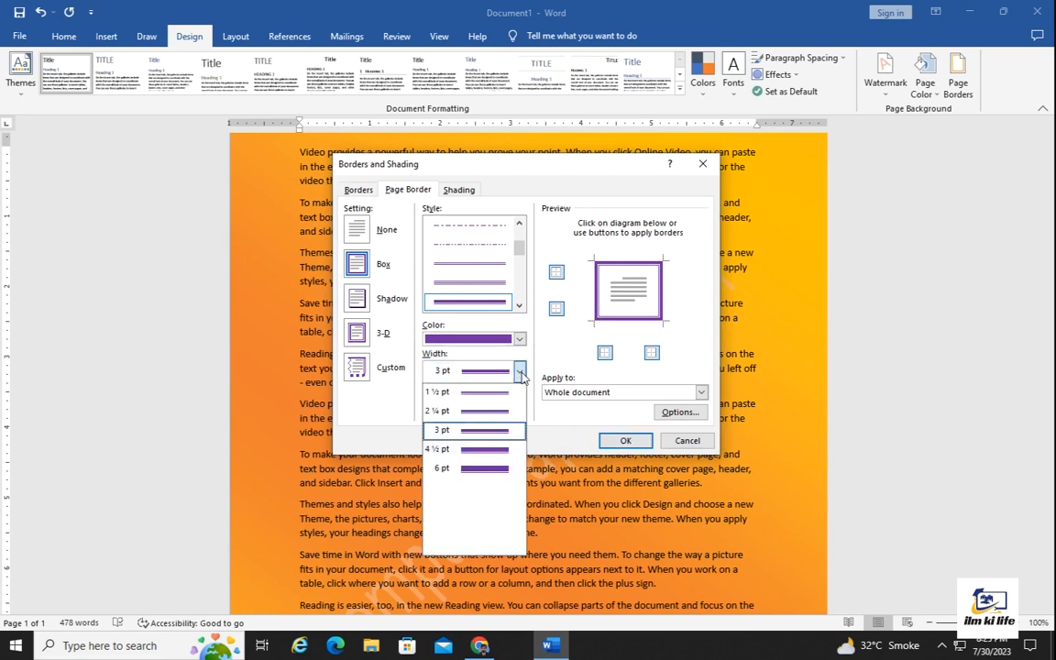
pyautogui.click(482, 471)
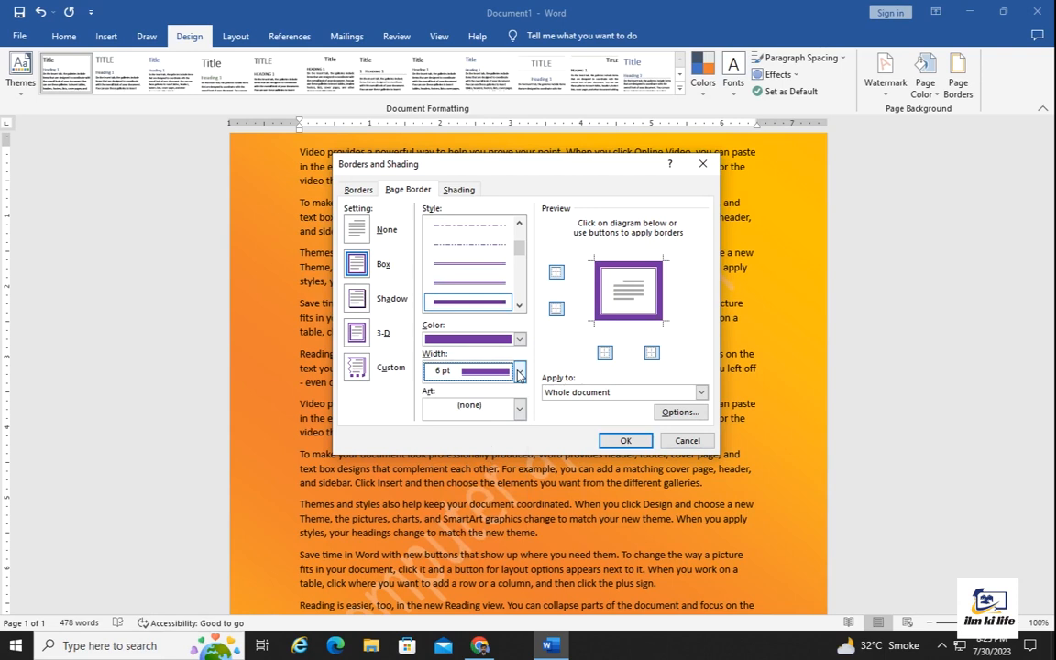
pyautogui.click(627, 441)
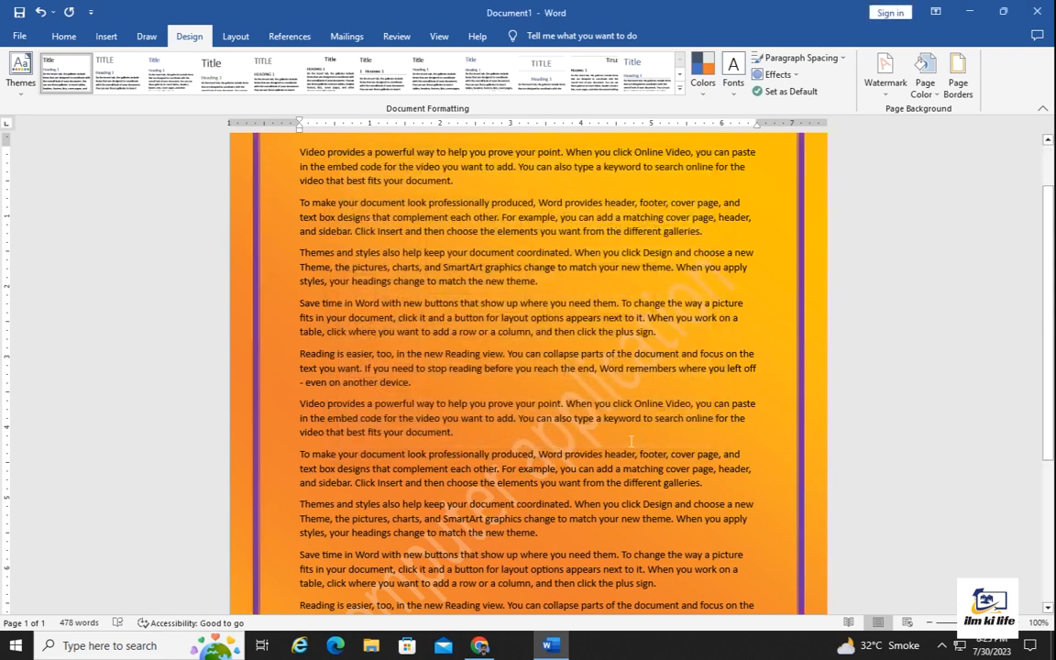
# Step: Set the page border's width to 1 ½ pt and apply it
pyautogui.click(958, 81)
pyautogui.click(518, 372)
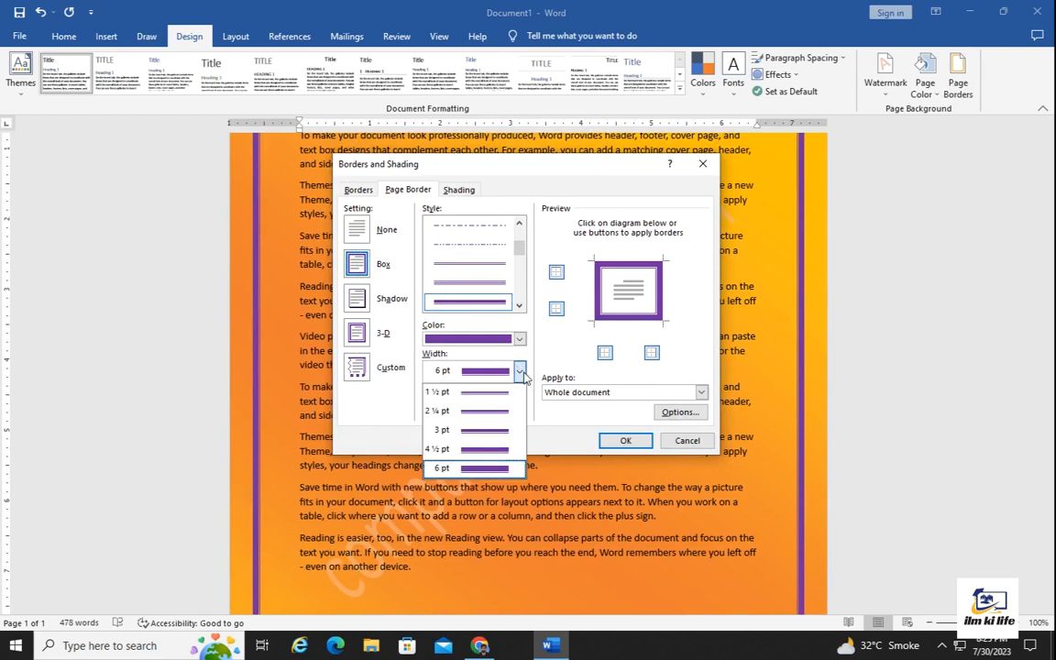
pyautogui.click(476, 394)
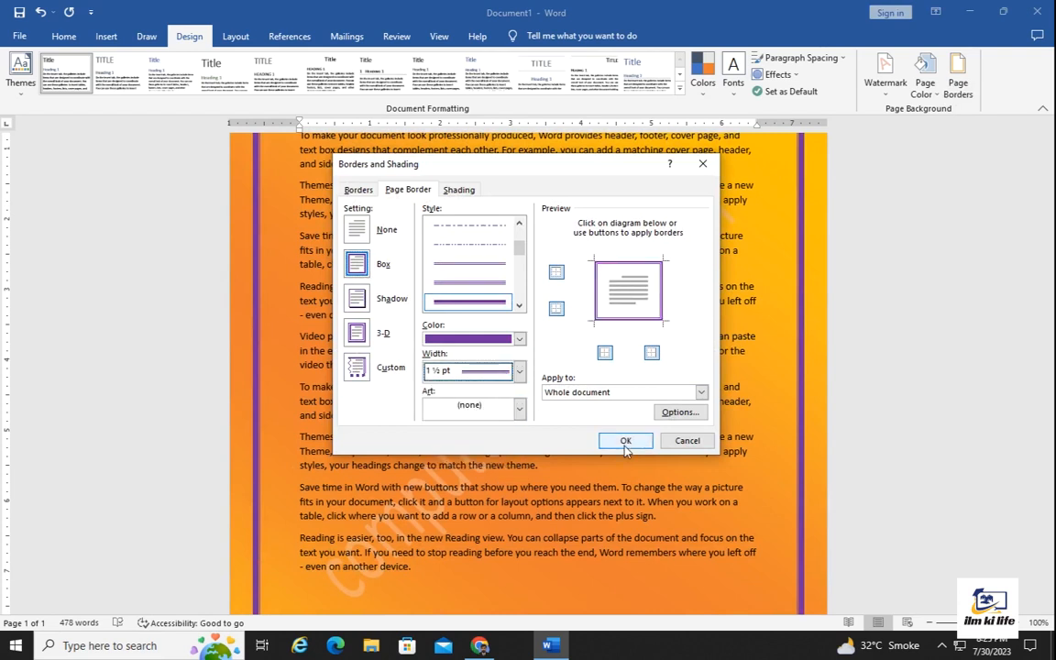
pyautogui.click(625, 441)
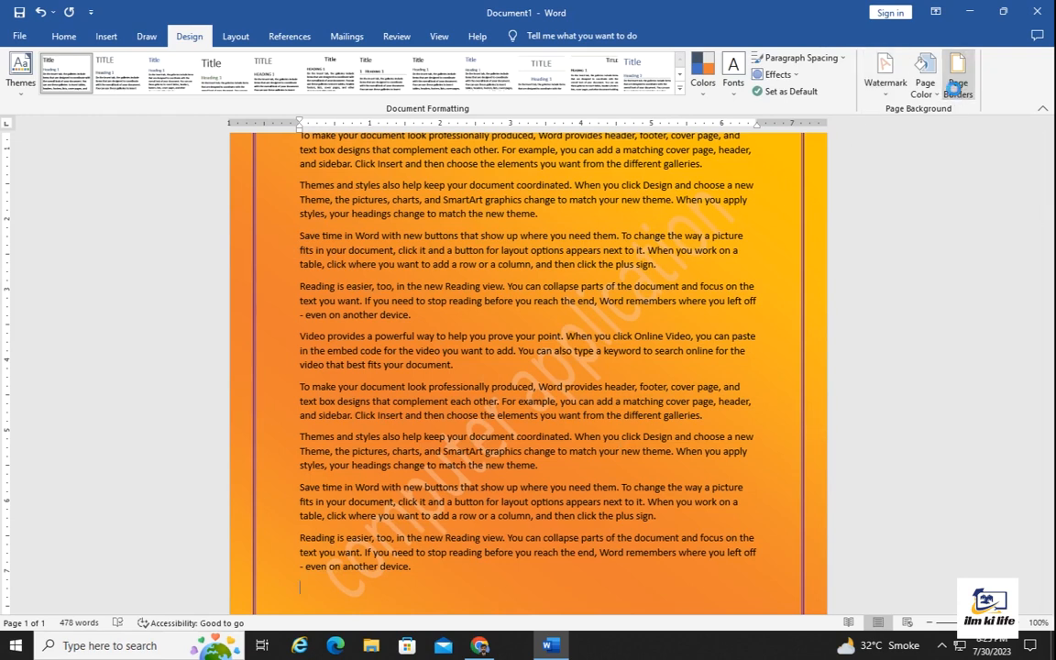
# Step: Replace the line page border with the yellow pencil art border on the whole document
pyautogui.click(958, 81)
pyautogui.click(519, 374)
pyautogui.click(519, 374)
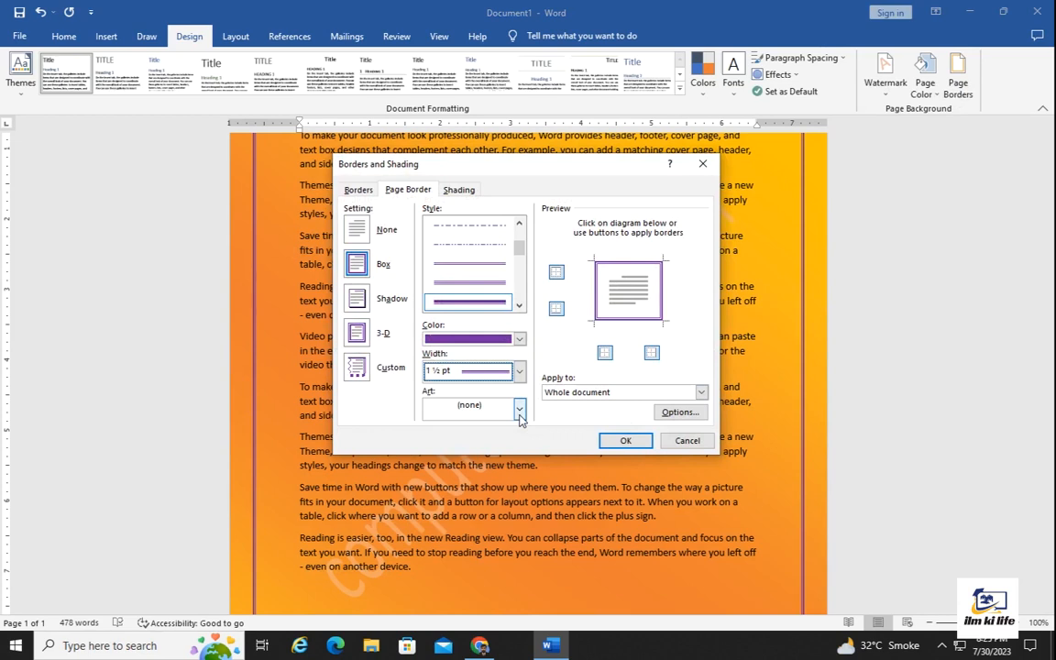
pyautogui.click(518, 409)
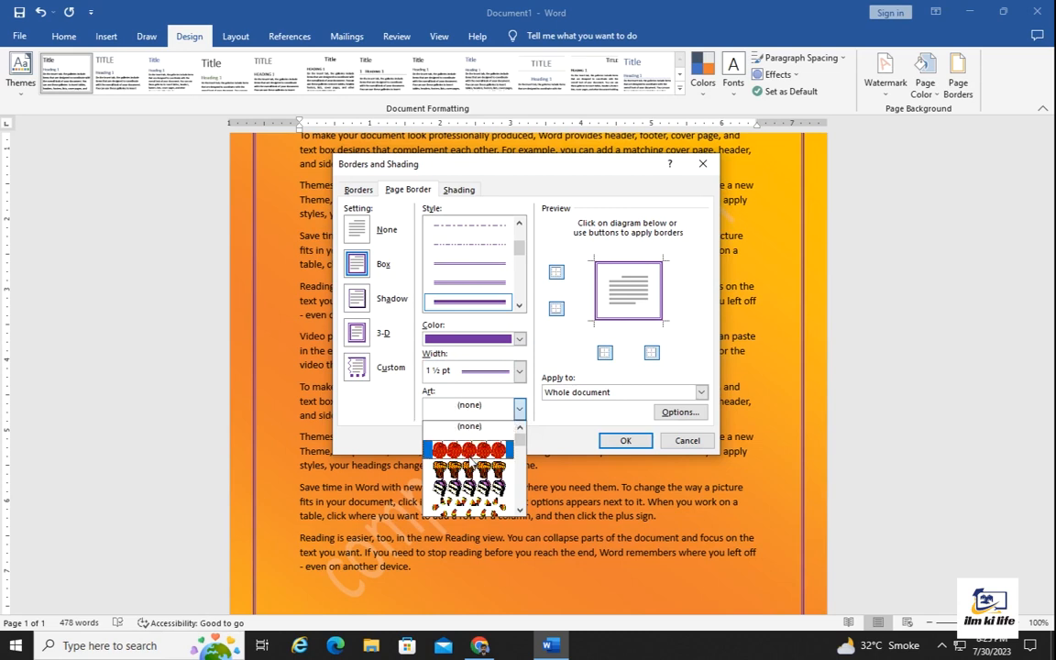
pyautogui.scroll(-3, 463, 449)
pyautogui.scroll(-5, 482, 453)
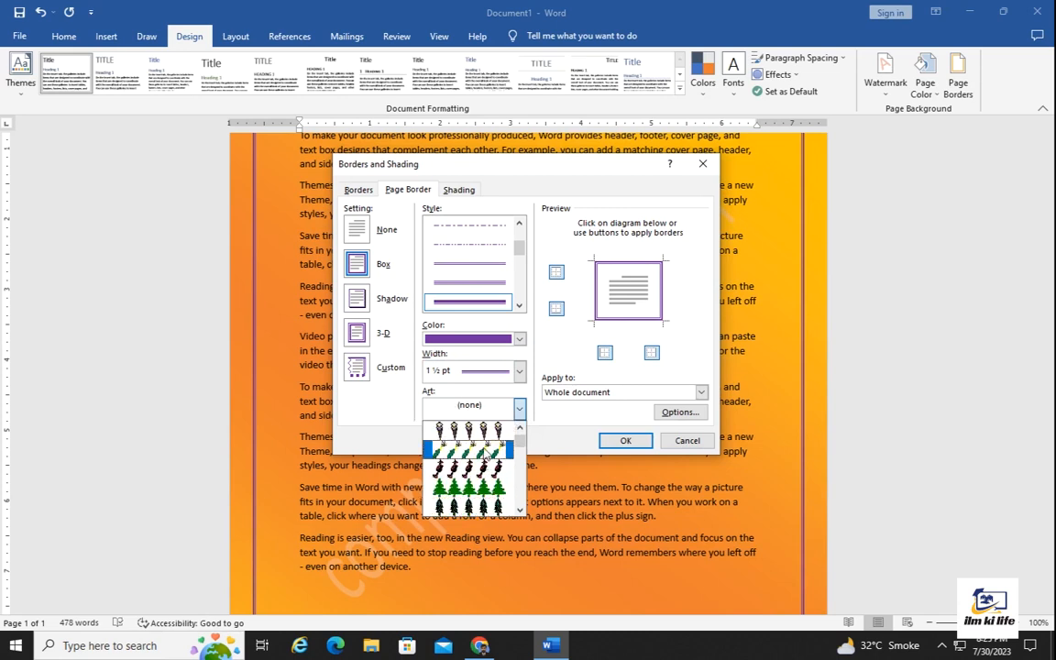
pyautogui.scroll(-6, 481, 468)
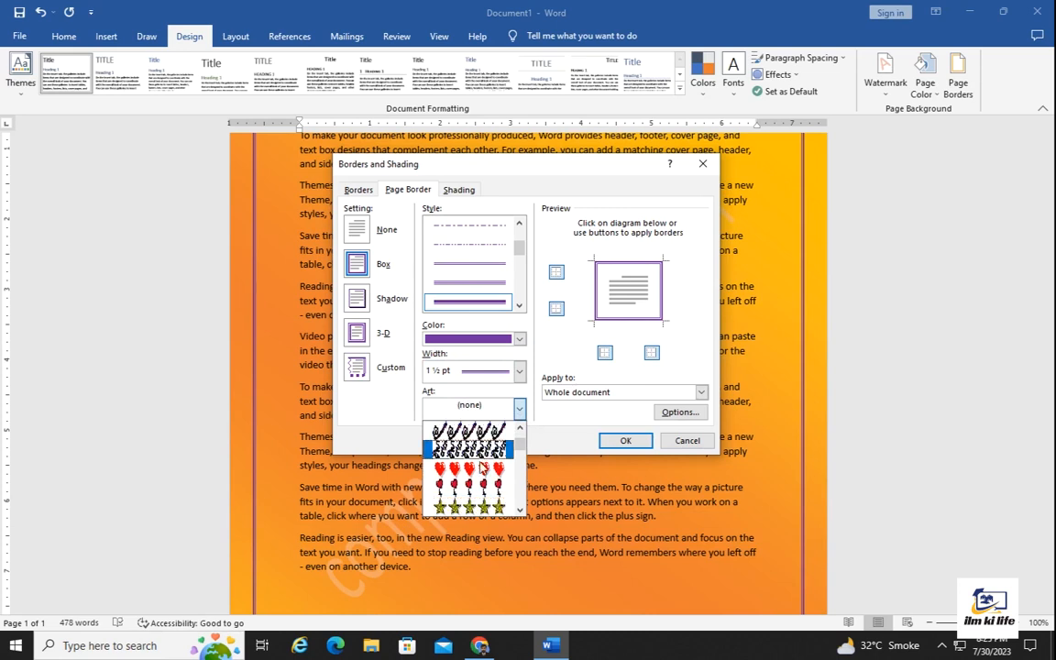
pyautogui.scroll(-2, 480, 457)
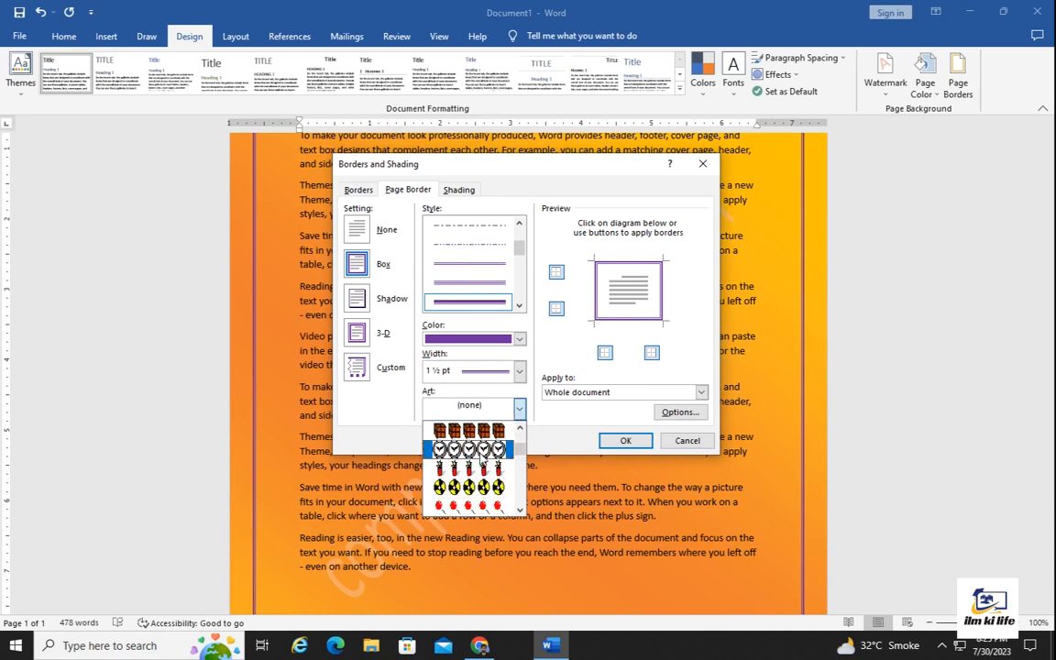
pyautogui.click(495, 429)
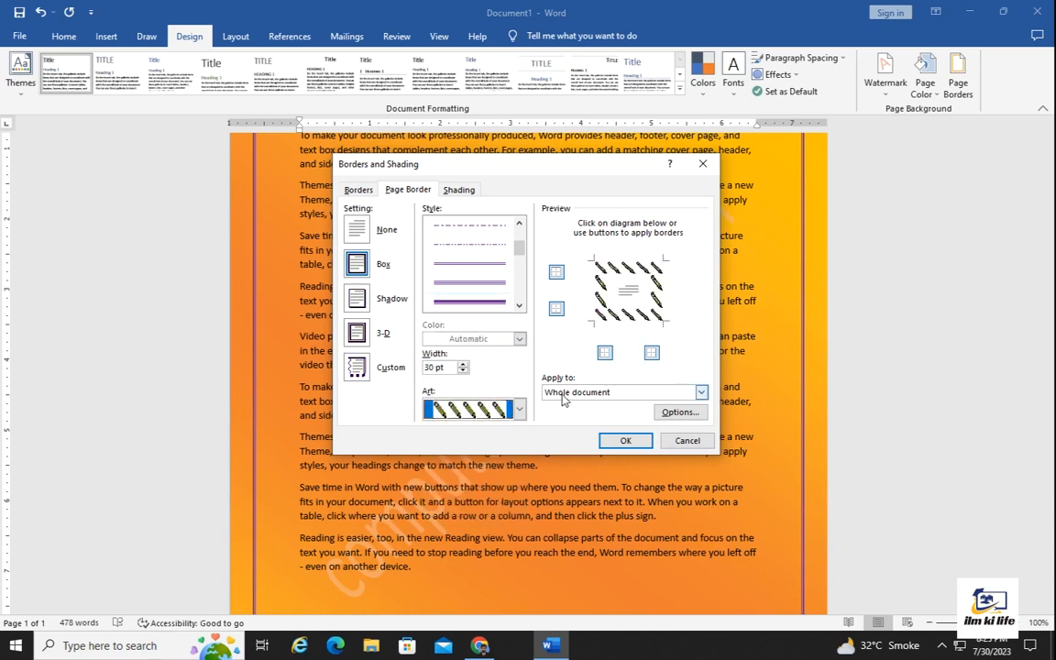
pyautogui.click(627, 441)
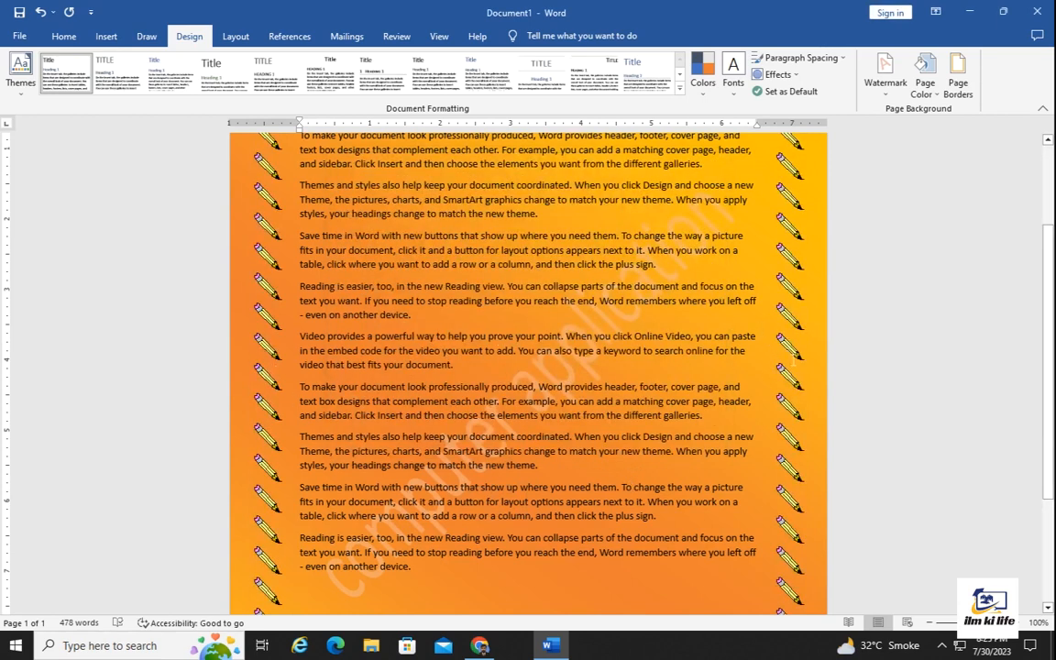
# Step: Reduce the pencil art page border's width to 15 pt and apply it
pyautogui.click(963, 99)
pyautogui.click(463, 370)
pyautogui.click(463, 370)
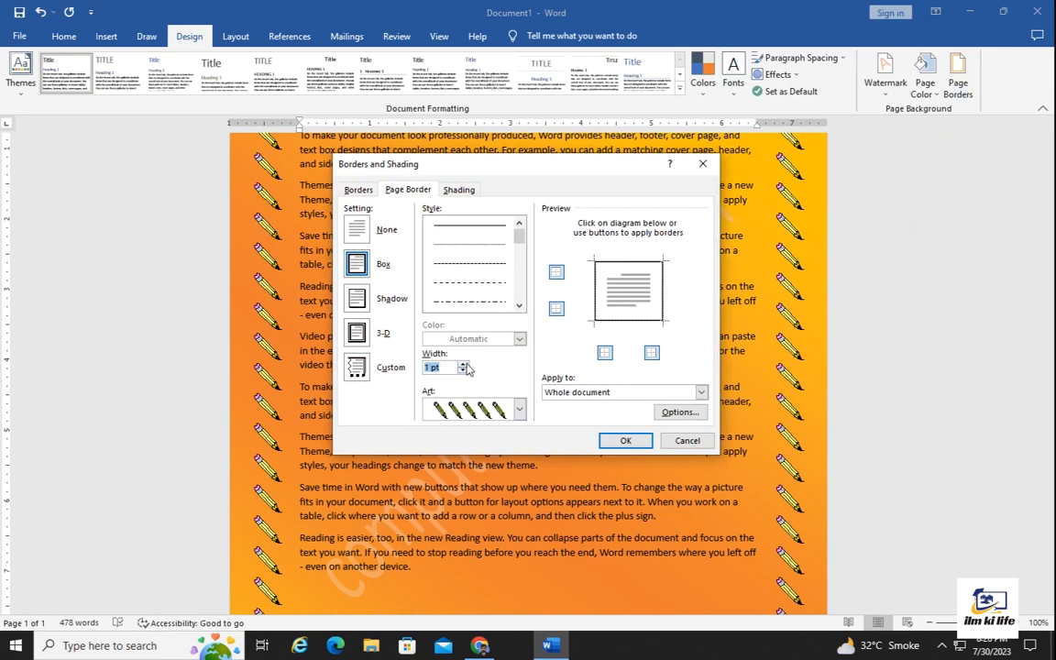
pyautogui.click(464, 364)
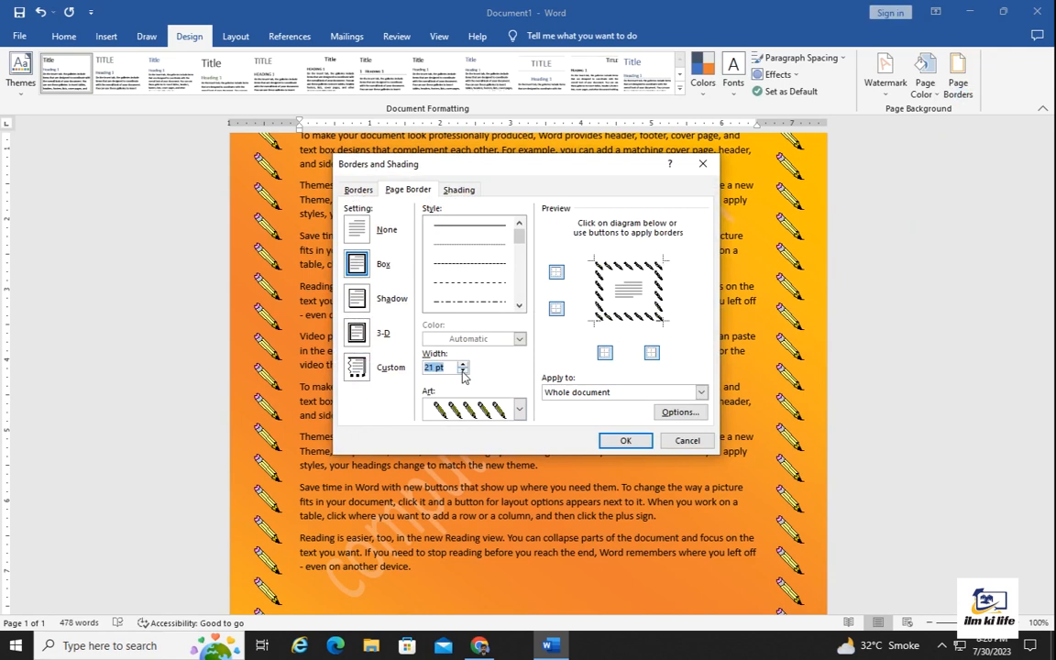
pyautogui.click(463, 372)
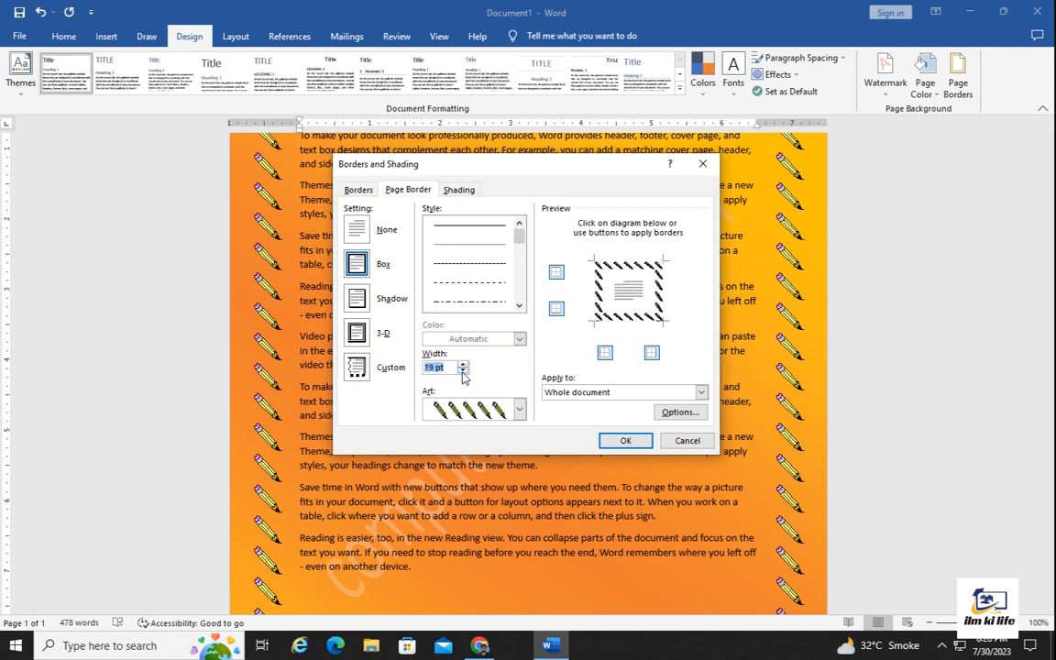
pyautogui.click(463, 371)
pyautogui.click(463, 371)
pyautogui.click(463, 371)
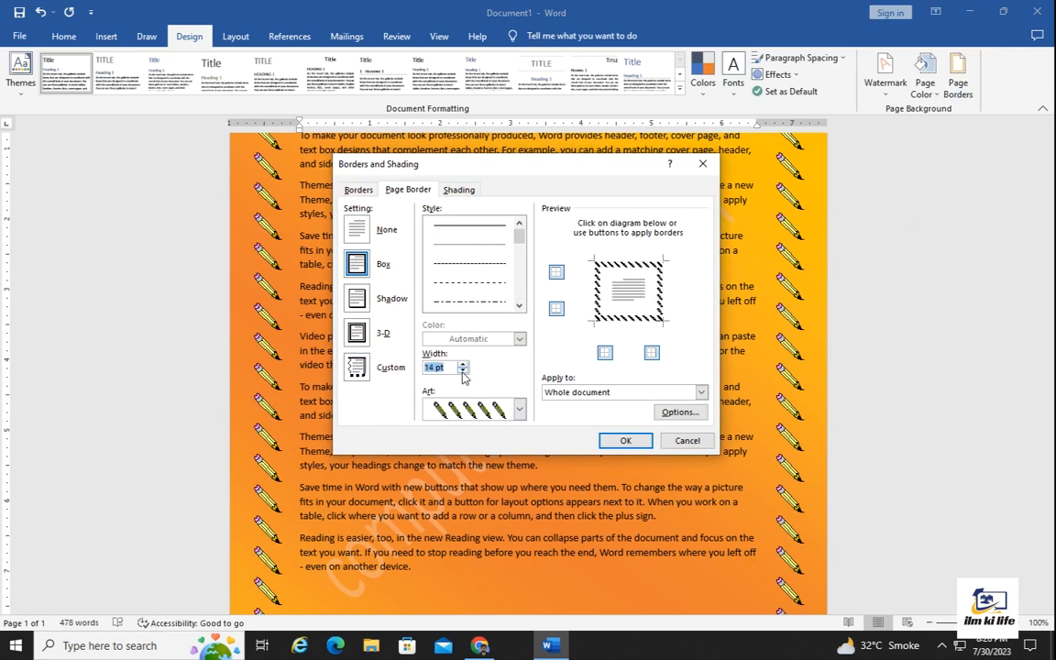
pyautogui.click(625, 441)
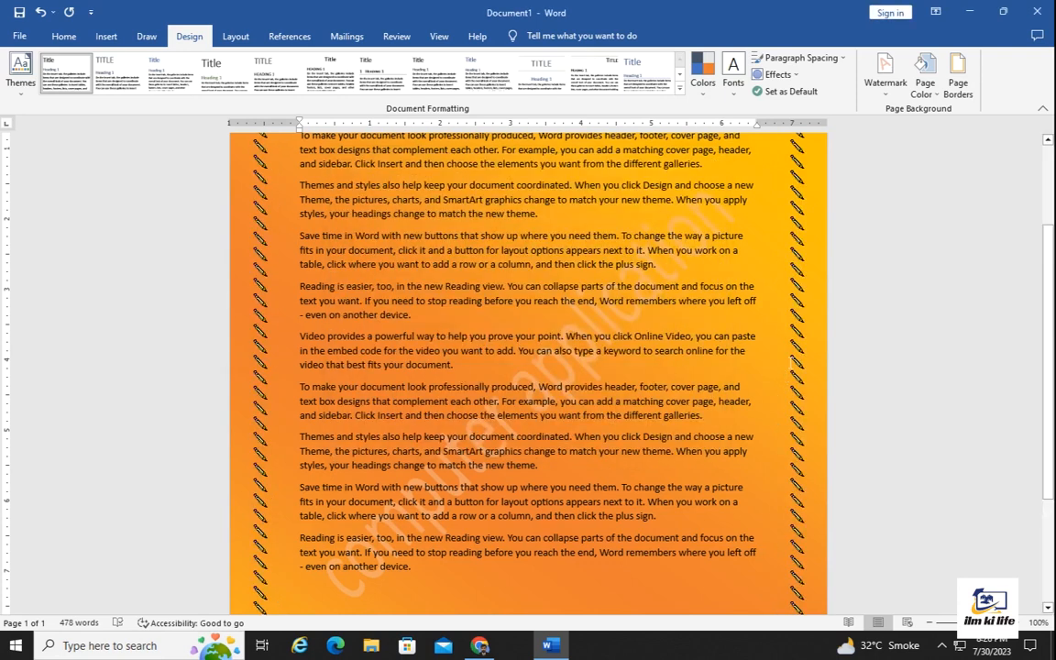
# Step: Change the page border's art to the alternating black and white triangles and apply it to the whole document
pyautogui.click(958, 74)
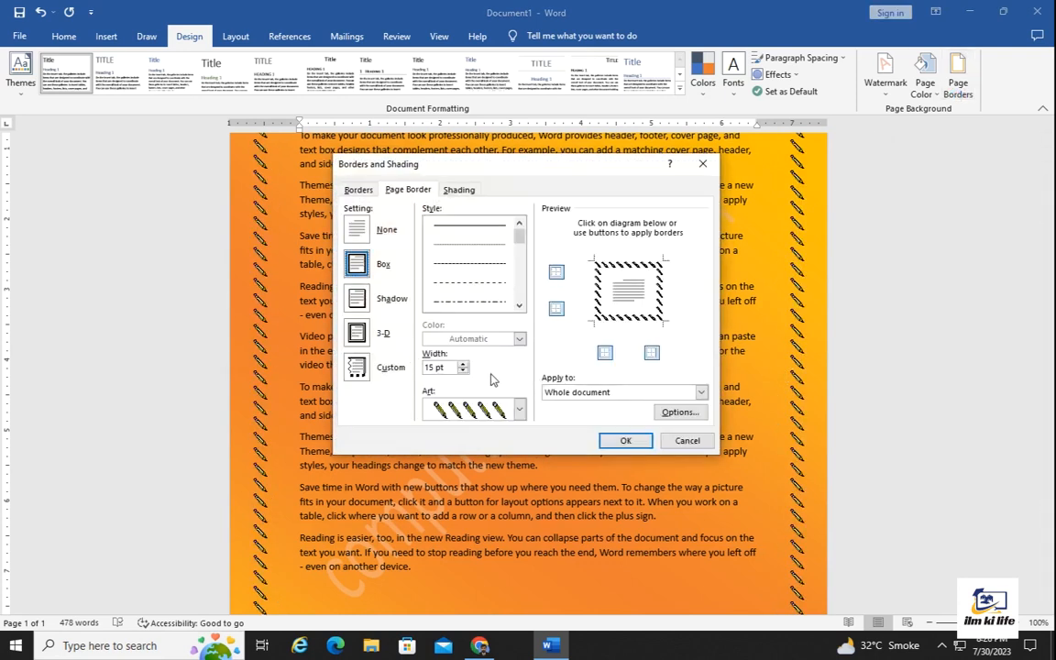
pyautogui.click(519, 409)
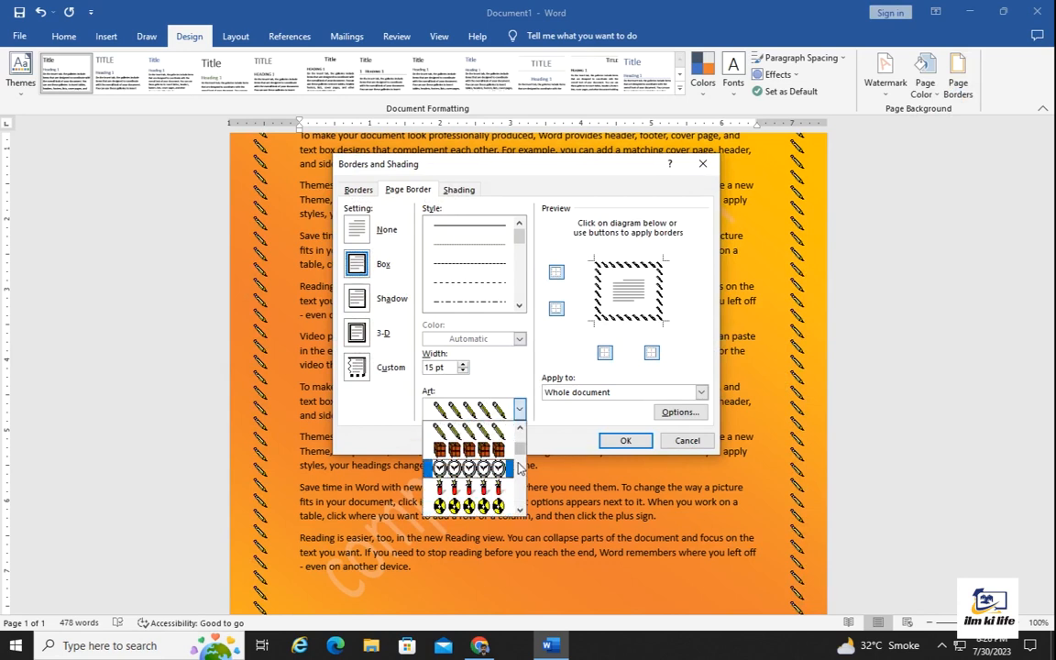
pyautogui.moveTo(518, 458); pyautogui.dragTo(520, 501)
pyautogui.click(468, 495)
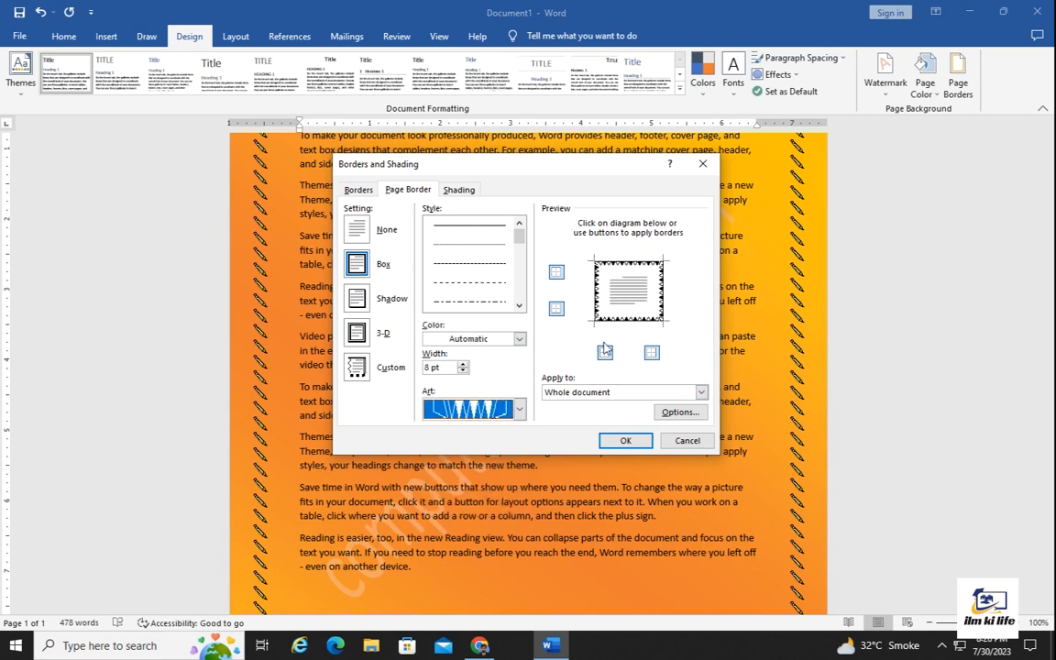
pyautogui.click(619, 440)
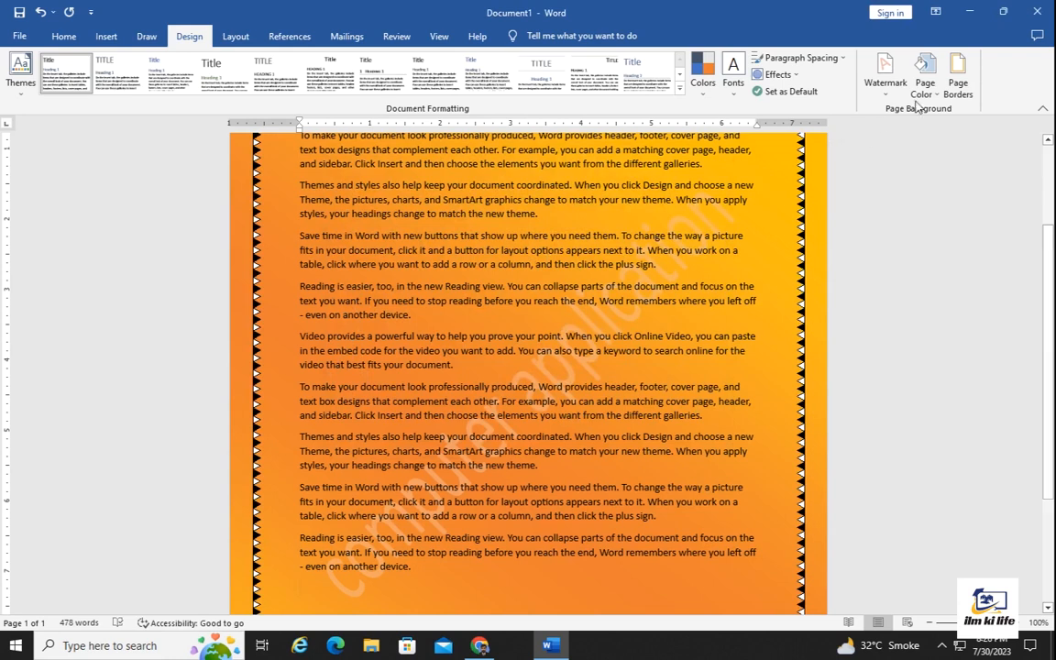
# Step: Widen the triangle art page border to 31 pt, apply it, and check the page
pyautogui.click(958, 84)
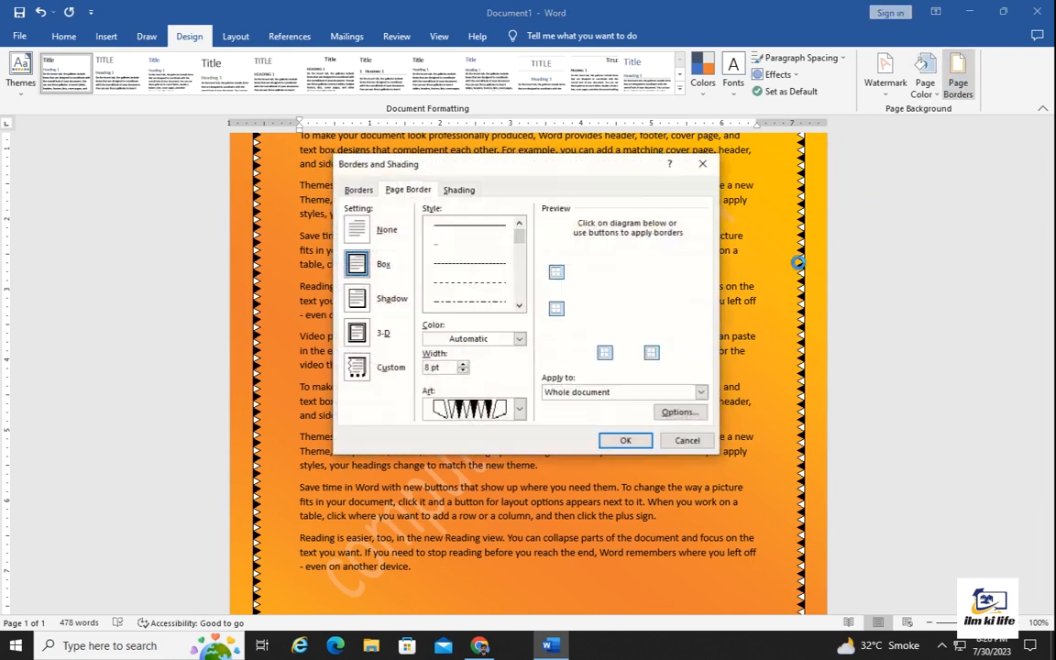
pyautogui.click(463, 364)
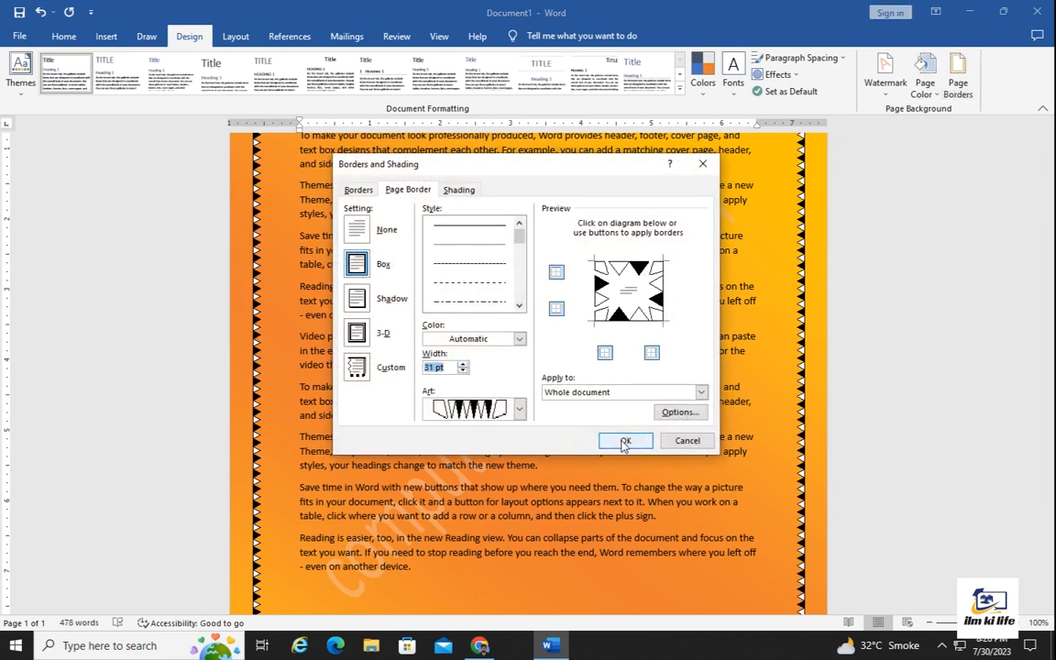
pyautogui.click(623, 441)
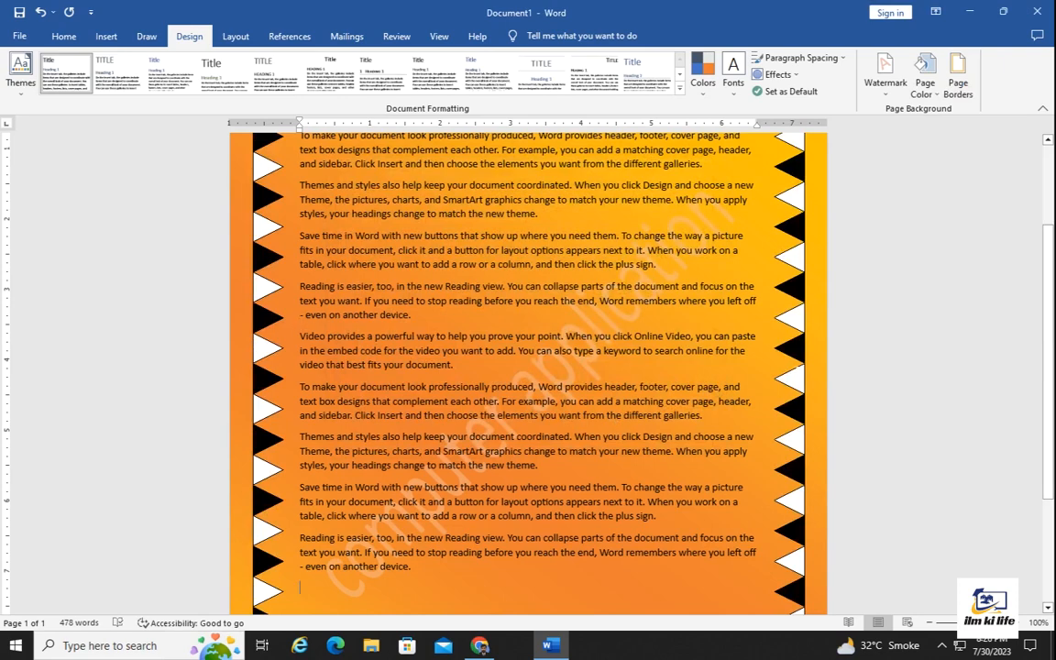
pyautogui.scroll(-4, 747, 474)
pyautogui.scroll(5, 739, 447)
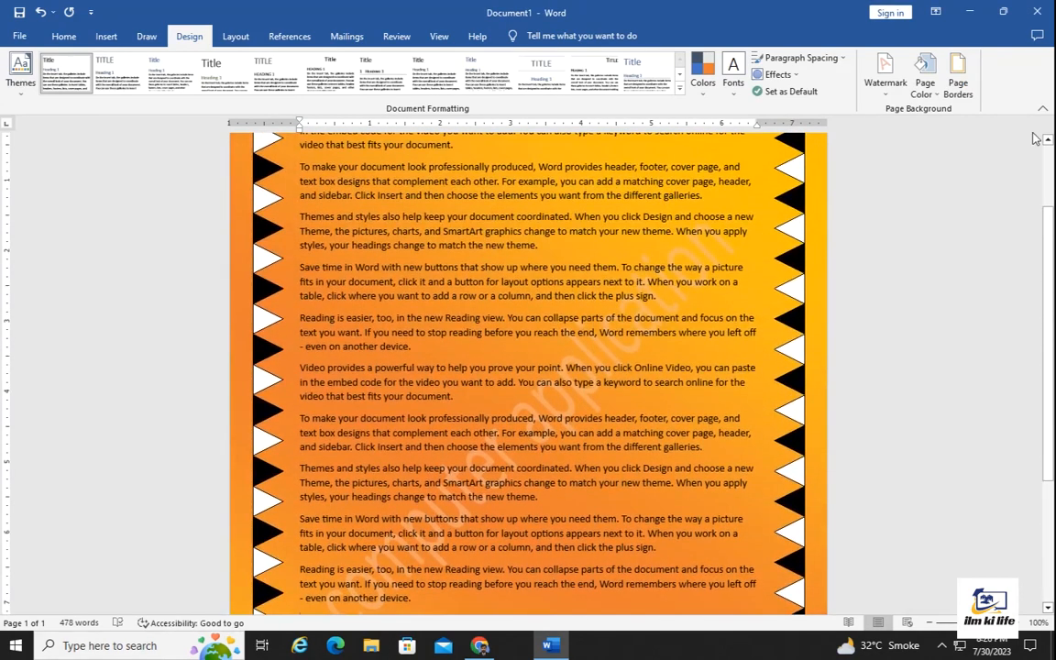
# Step: Replace the triangle page border with the folded zigzag block art in the standard purple color and apply it to the whole document
pyautogui.click(957, 75)
pyautogui.click(519, 409)
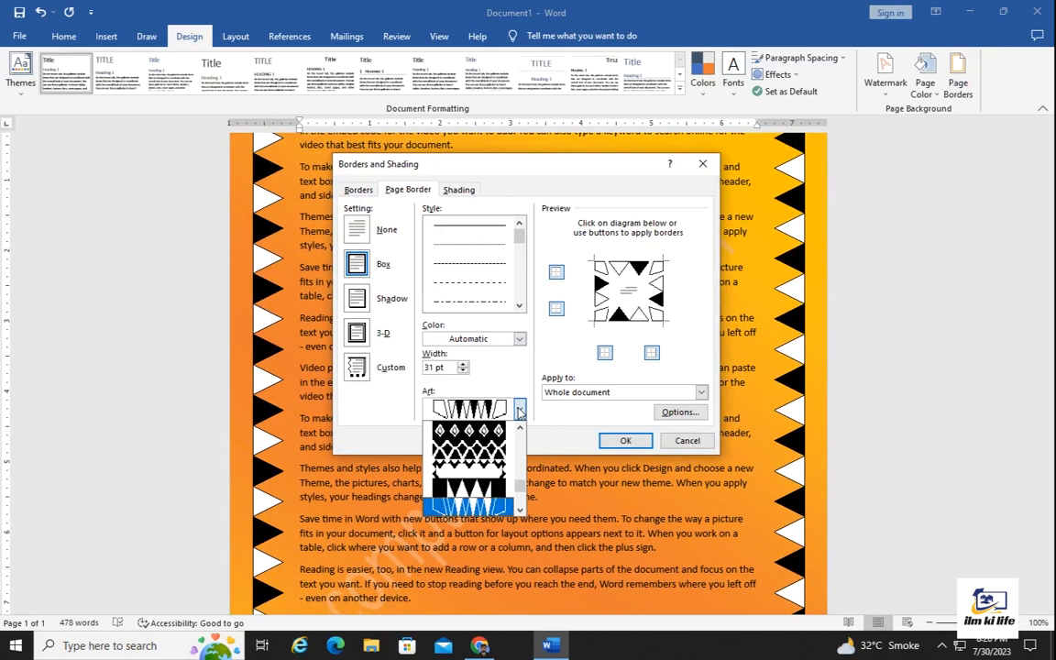
pyautogui.scroll(-3, 496, 506)
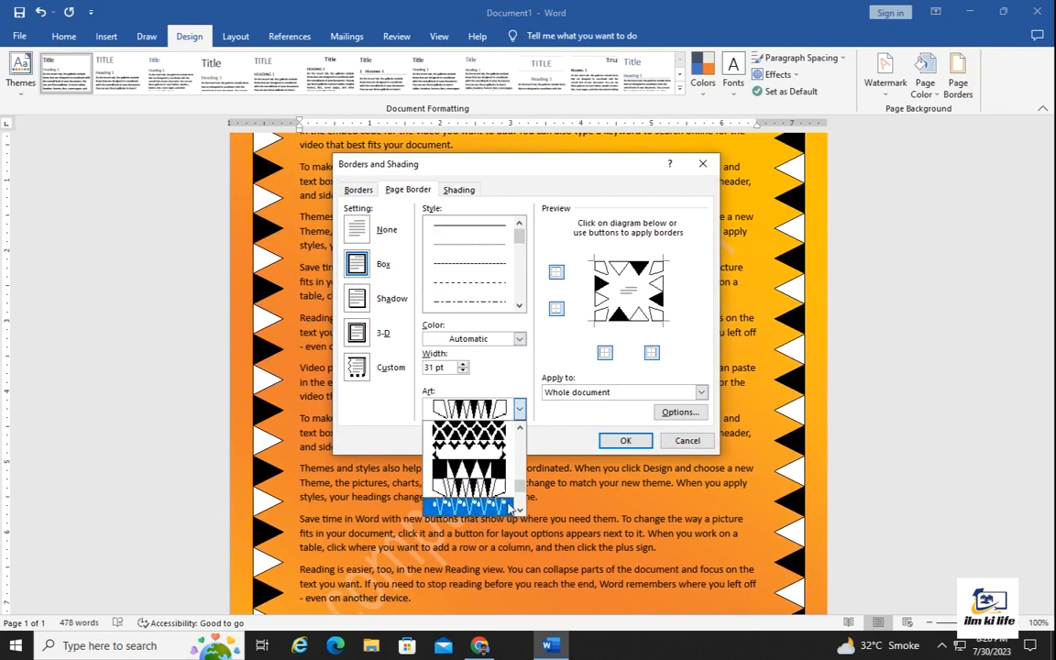
pyautogui.scroll(-5, 520, 510)
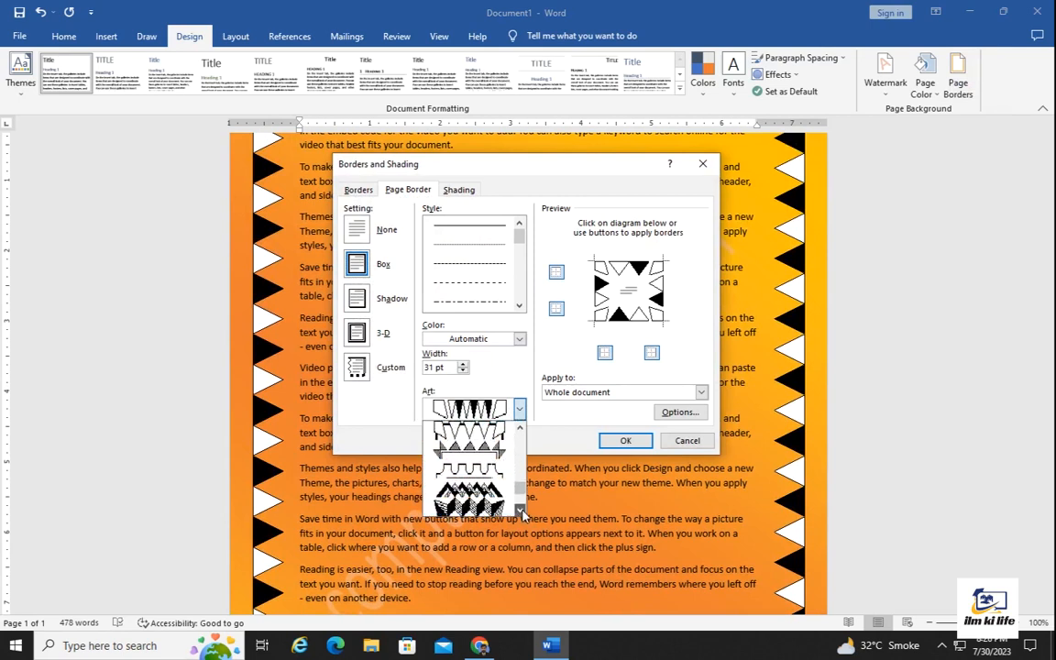
pyautogui.click(499, 453)
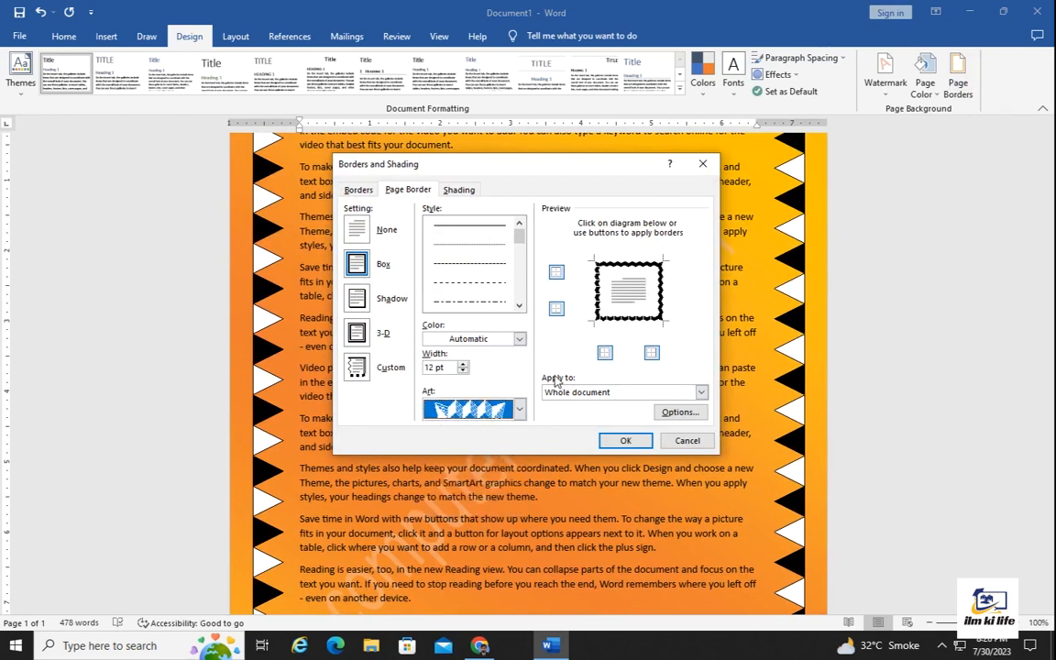
pyautogui.click(520, 339)
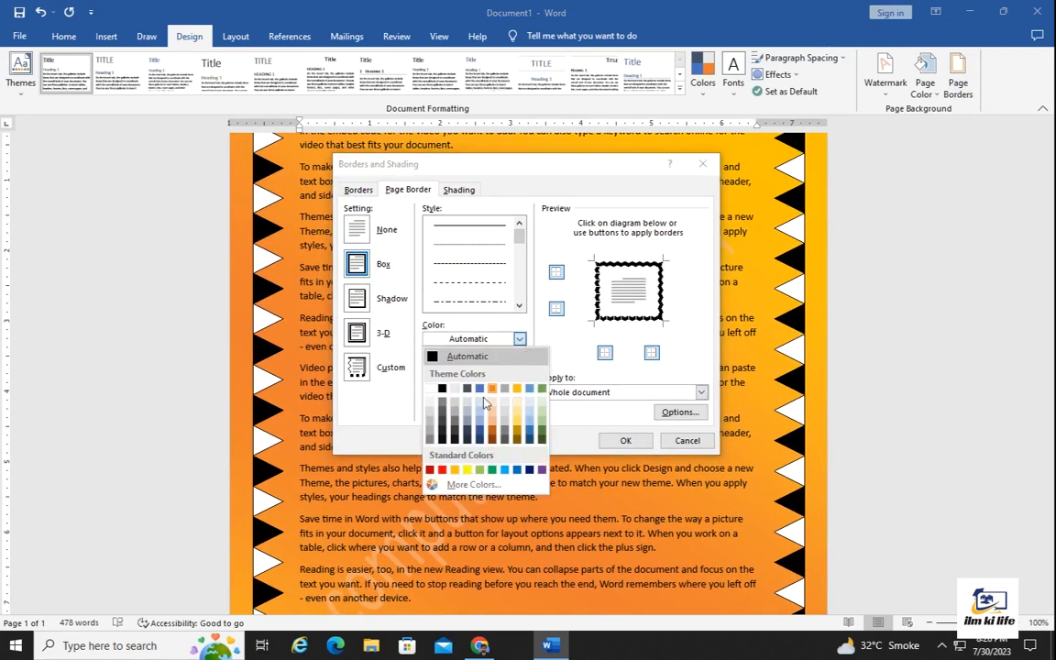
pyautogui.click(540, 379)
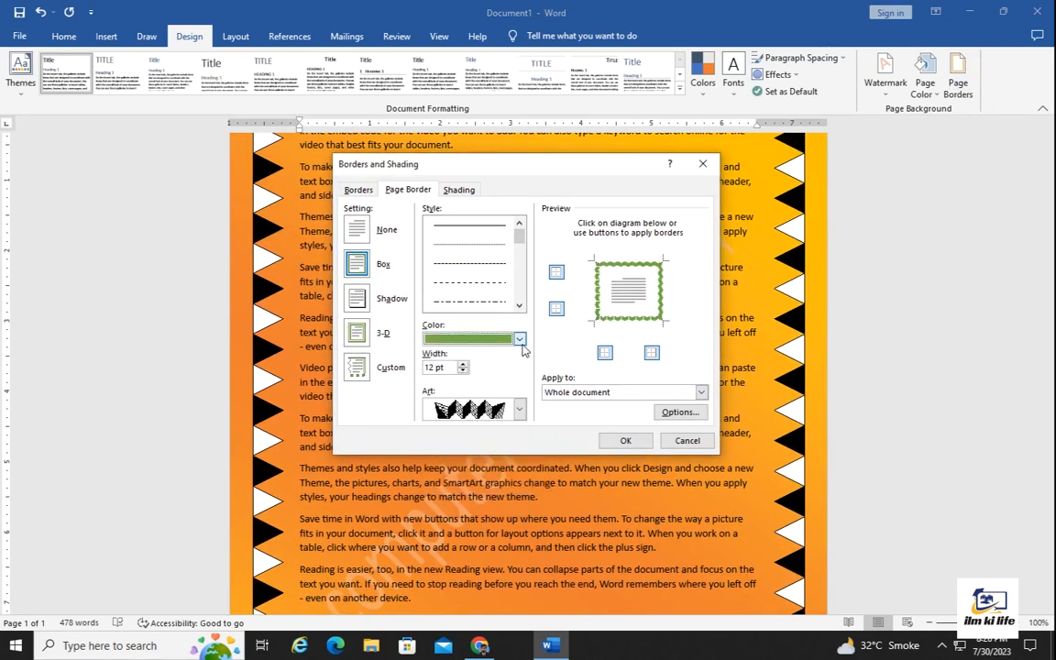
pyautogui.click(518, 340)
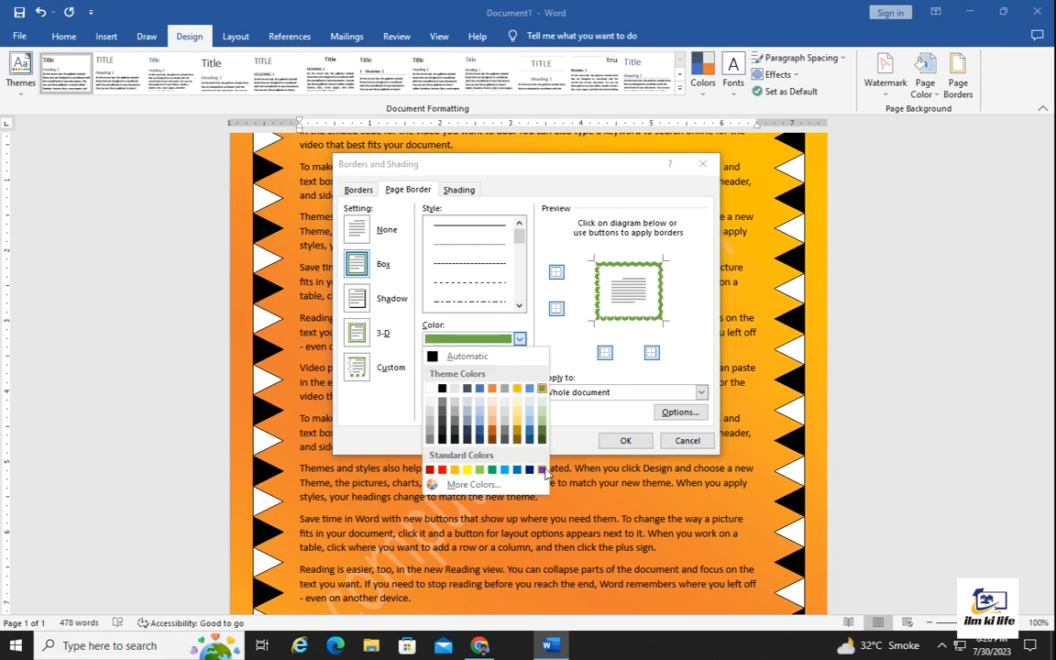
pyautogui.click(542, 469)
pyautogui.click(622, 442)
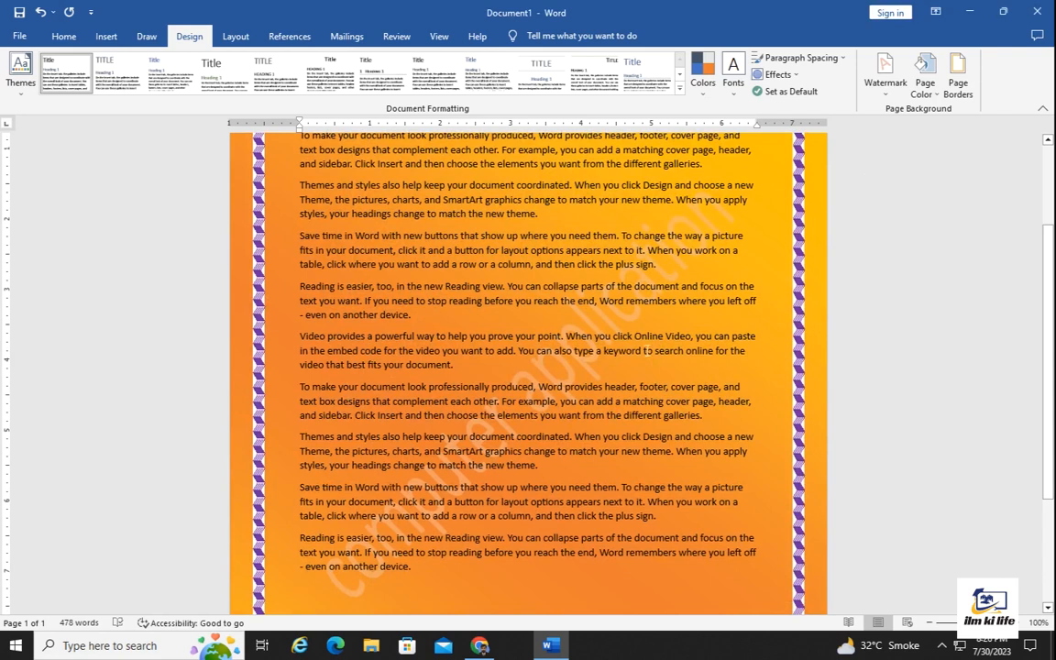
# Step: Examine the bordered page in the print preview, and return to the start of the document
pyautogui.scroll(-4, 648, 350)
pyautogui.hotkey('ctrl', 'p')
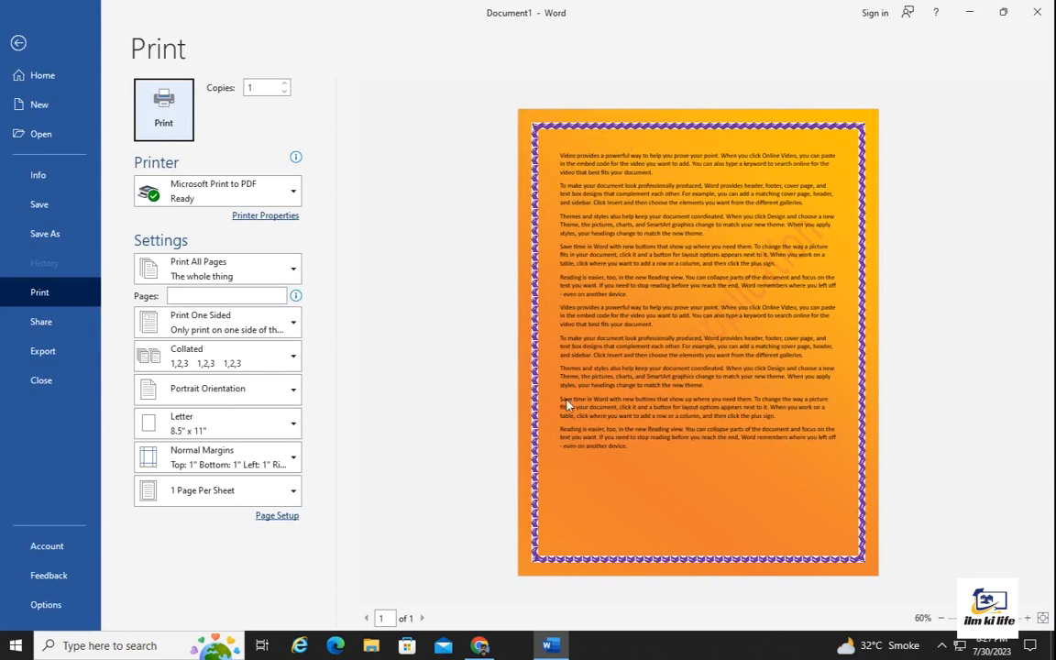
pyautogui.click(18, 42)
pyautogui.scroll(10, 536, 312)
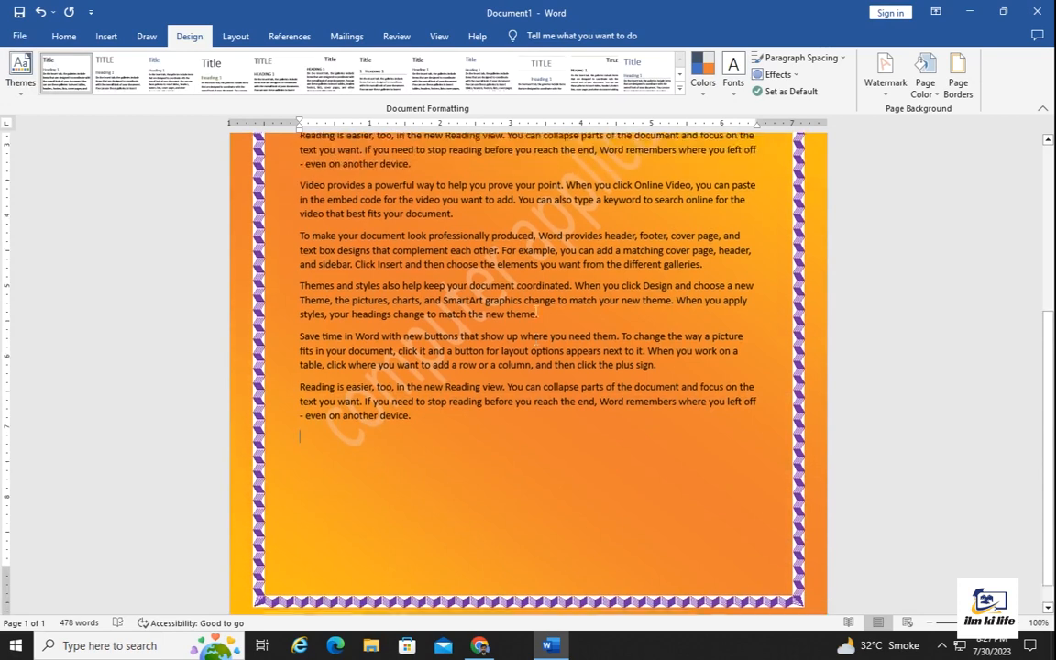
pyautogui.scroll(1, 640, 315)
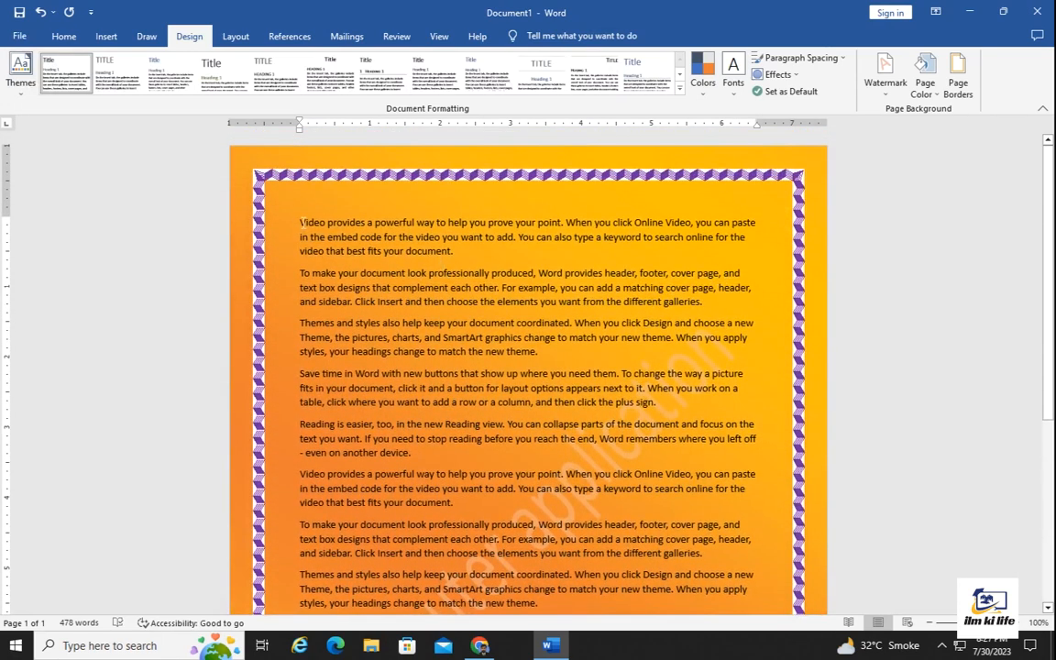
# Step: Select the first two paragraphs and apply the Compact paragraph spacing
pyautogui.moveTo(301, 224); pyautogui.dragTo(719, 315)
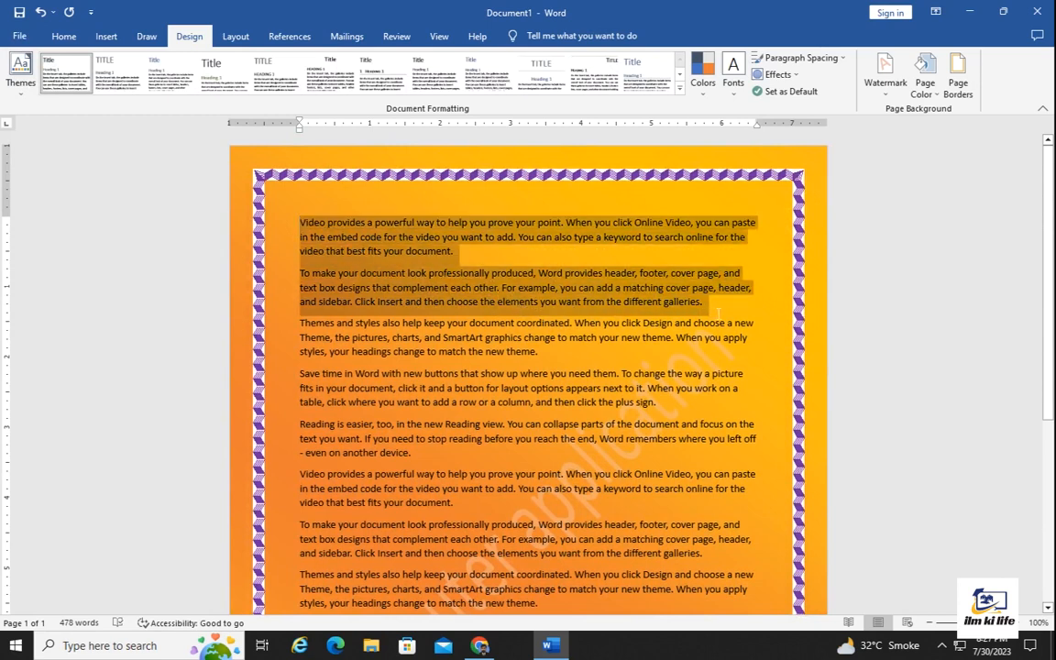
pyautogui.click(819, 61)
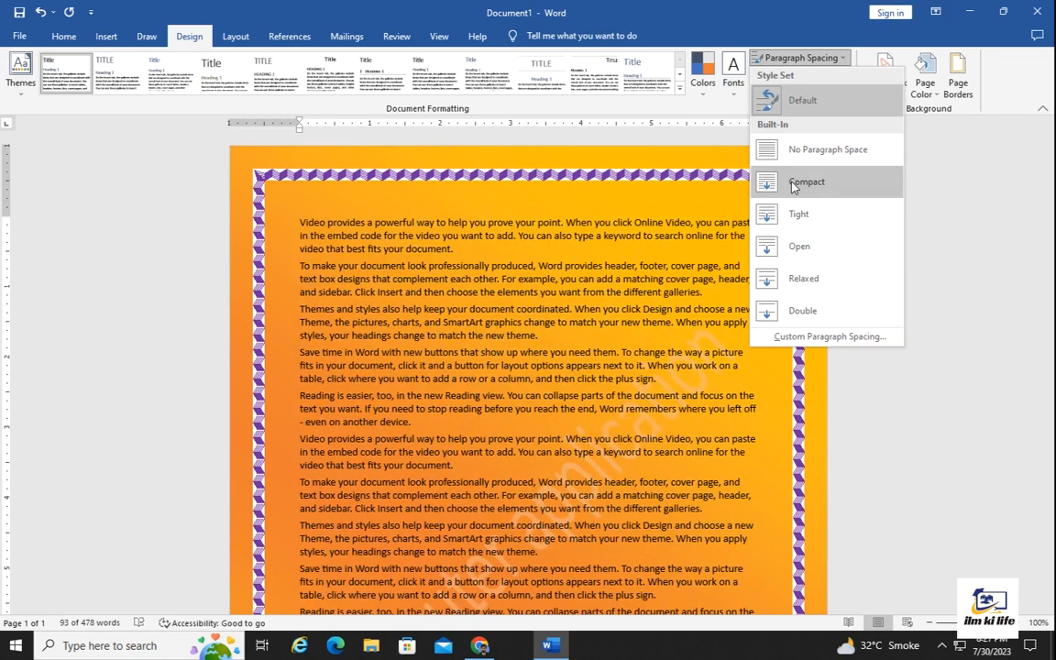
pyautogui.click(794, 184)
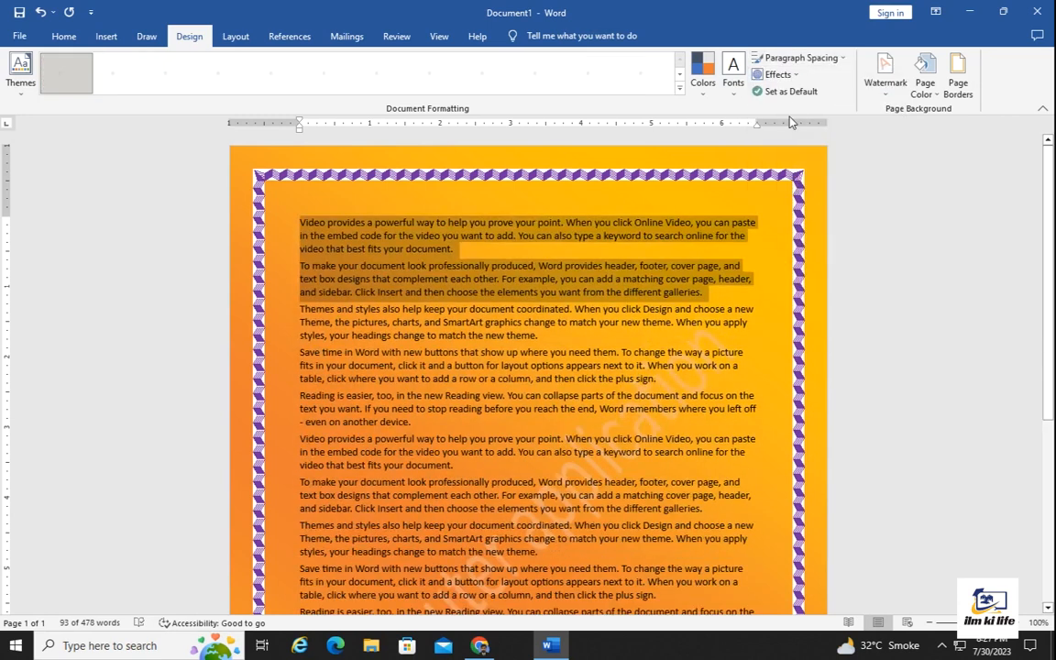